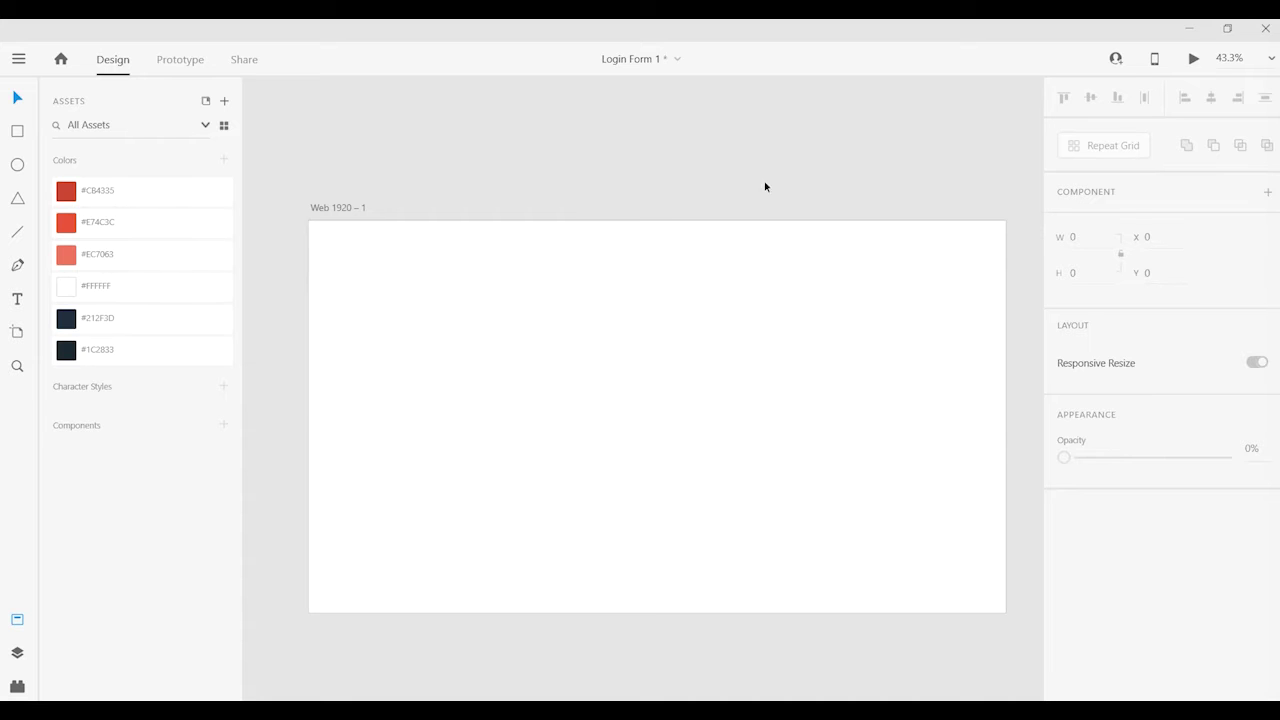
Select the blank Web 1920 – 1 artboard in the Login Form 1 document
{"action": "left_click", "coordinate": [594, 386]}
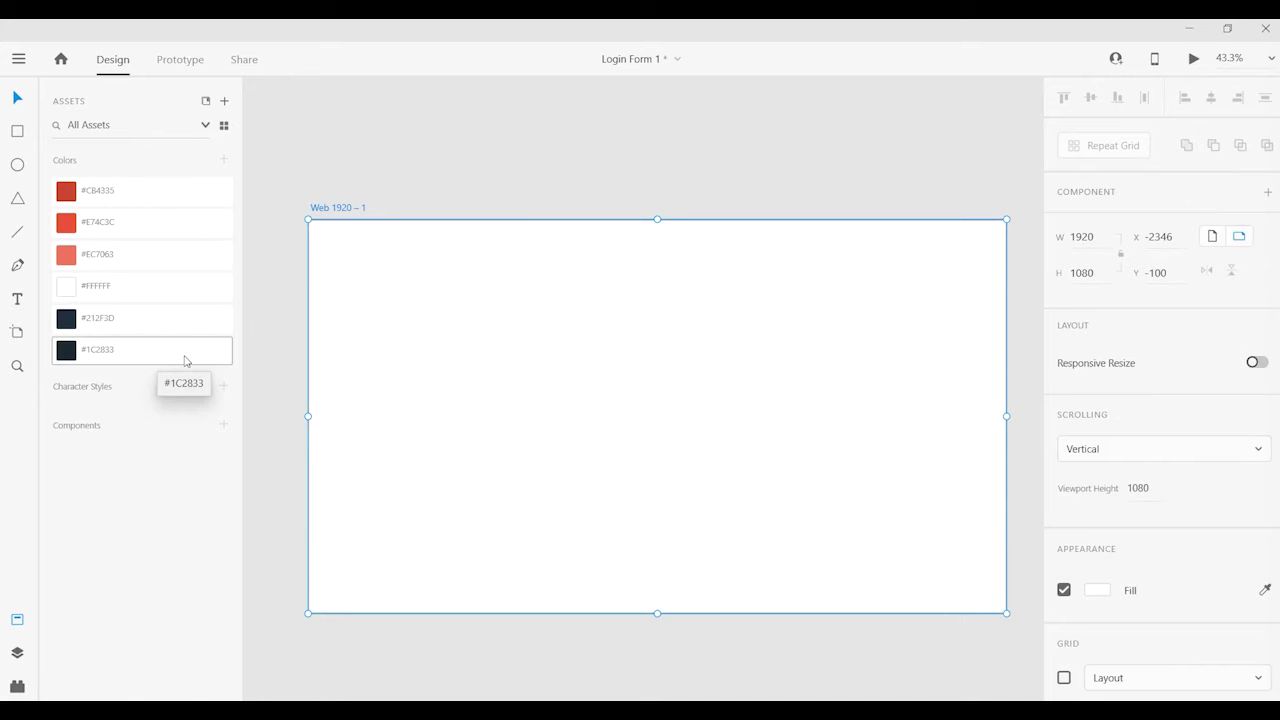
Fill the artboard with the dark navy #1C2833 swatch
{"action": "left_click", "coordinate": [185, 358]}
{"action": "left_click", "coordinate": [729, 194]}
{"action": "left_click", "coordinate": [601, 417]}
Draw a white card rectangle sized 500 × 770 on the artboard
{"action": "left_click", "coordinate": [17, 131]}
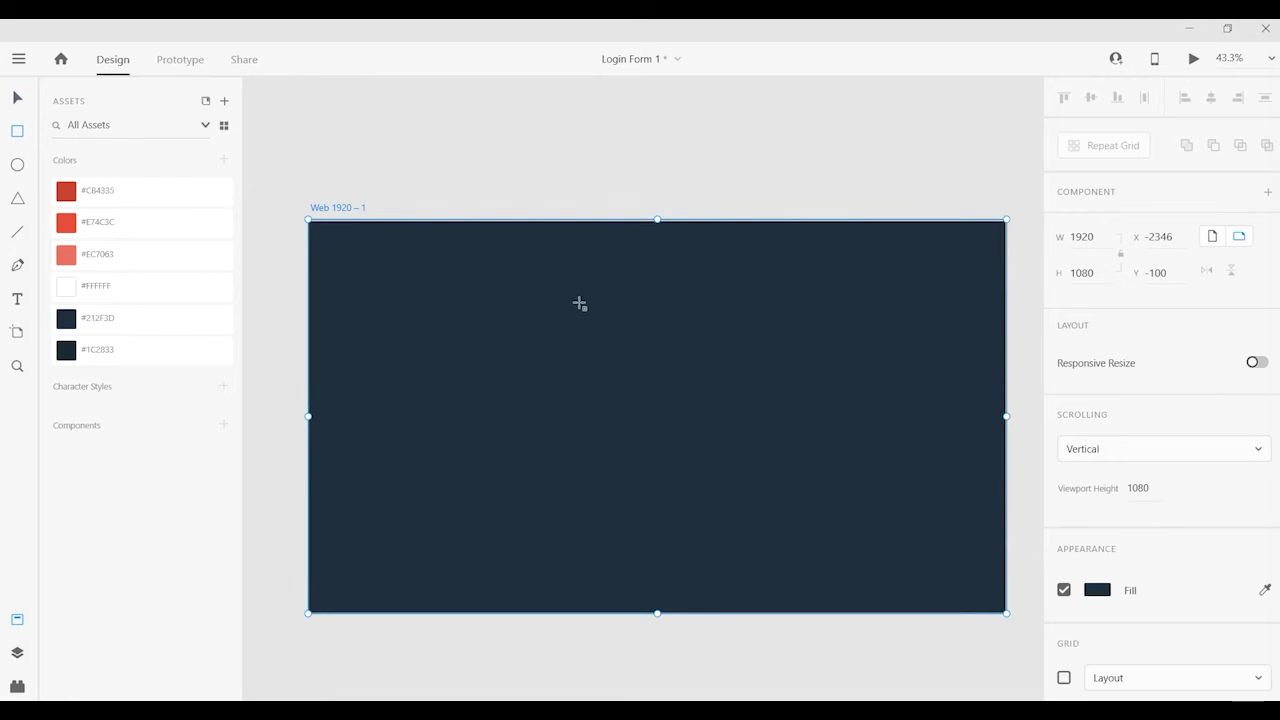
{"action": "left_click_drag", "start_coordinate": [582, 297], "coordinate": [760, 550]}
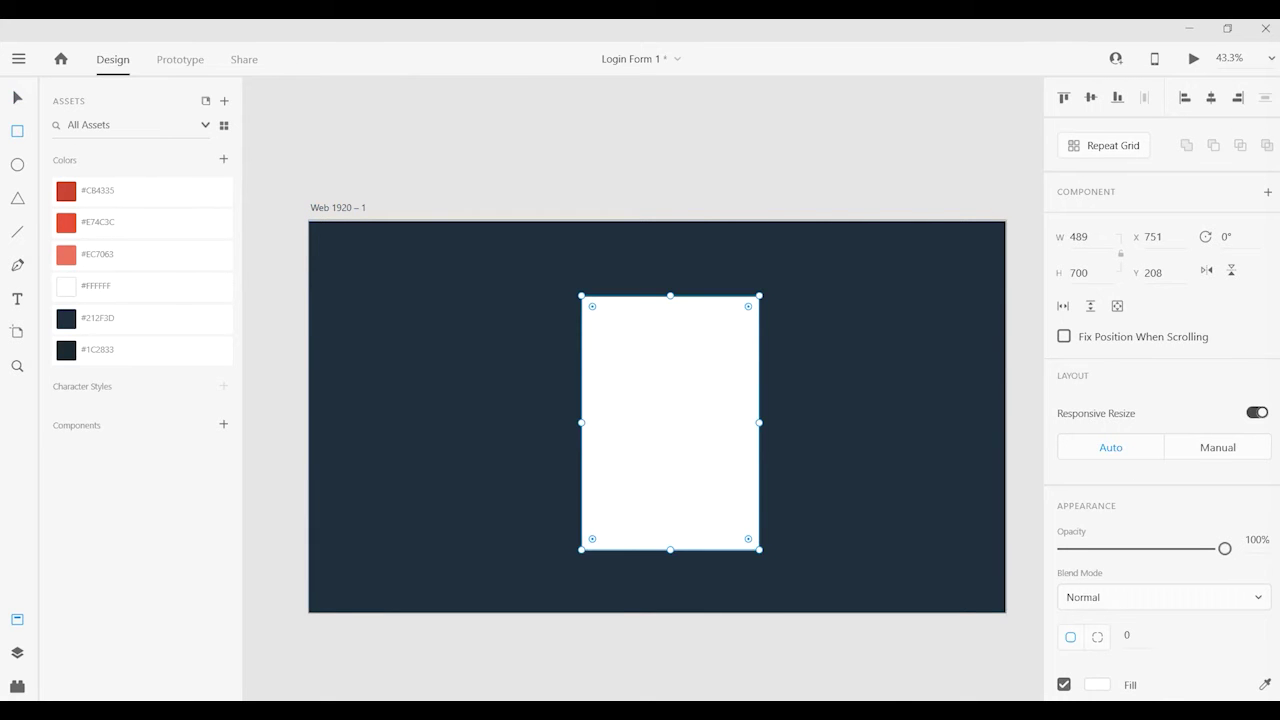
{"action": "left_click", "coordinate": [1121, 229]}
{"action": "type", "text": "500"}
{"action": "key", "text": "Tab"}
{"action": "type", "text": "770"}
{"action": "key", "text": "Return"}
Centre the card on the artboard and give it a corner radius of 10
{"action": "left_click", "coordinate": [18, 96]}
{"action": "mouse_move", "coordinate": [703, 497]}
{"action": "left_mouse_down"}
{"action": "mouse_move", "coordinate": [703, 483]}
{"action": "mouse_move", "coordinate": [690, 485]}
{"action": "left_mouse_up"}
{"action": "left_click", "coordinate": [677, 211]}
{"action": "mouse_move", "coordinate": [830, 389]}
{"action": "left_mouse_down"}
{"action": "mouse_move", "coordinate": [803, 376]}
{"action": "mouse_move", "coordinate": [777, 393]}
{"action": "left_mouse_up"}
{"action": "left_click", "coordinate": [686, 343]}
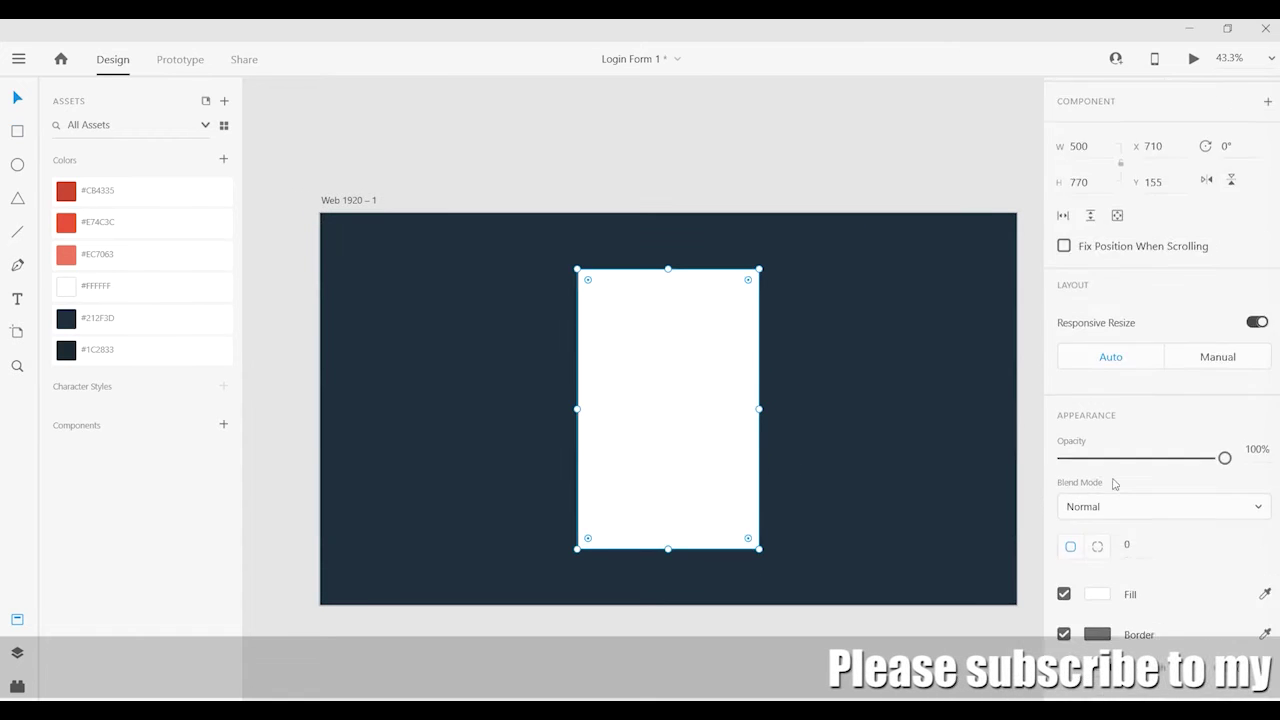
{"action": "scroll", "coordinate": [1133, 354], "scroll_direction": "down", "scroll_amount": 3}
{"action": "key", "text": "Return"}
{"action": "left_click", "coordinate": [665, 231]}
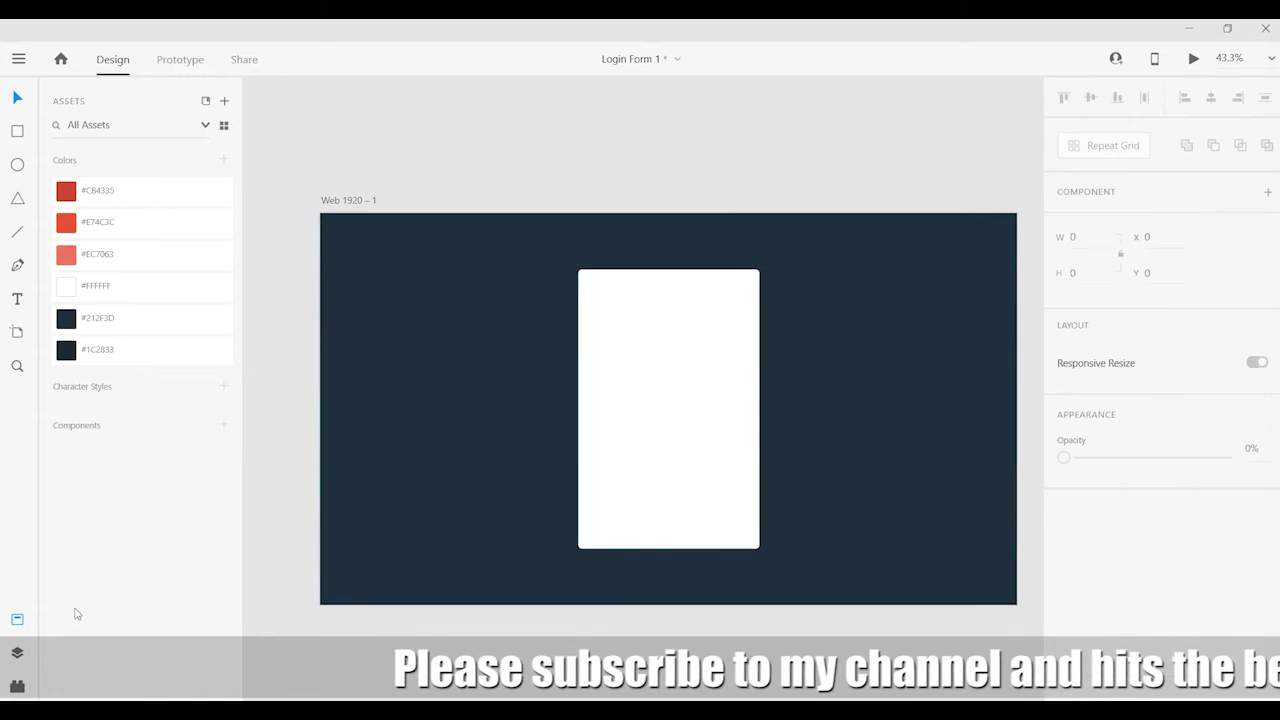
Copy the coral Profile pic illustration from the unDraw plugin's Avatar search
{"action": "left_click", "coordinate": [18, 58]}
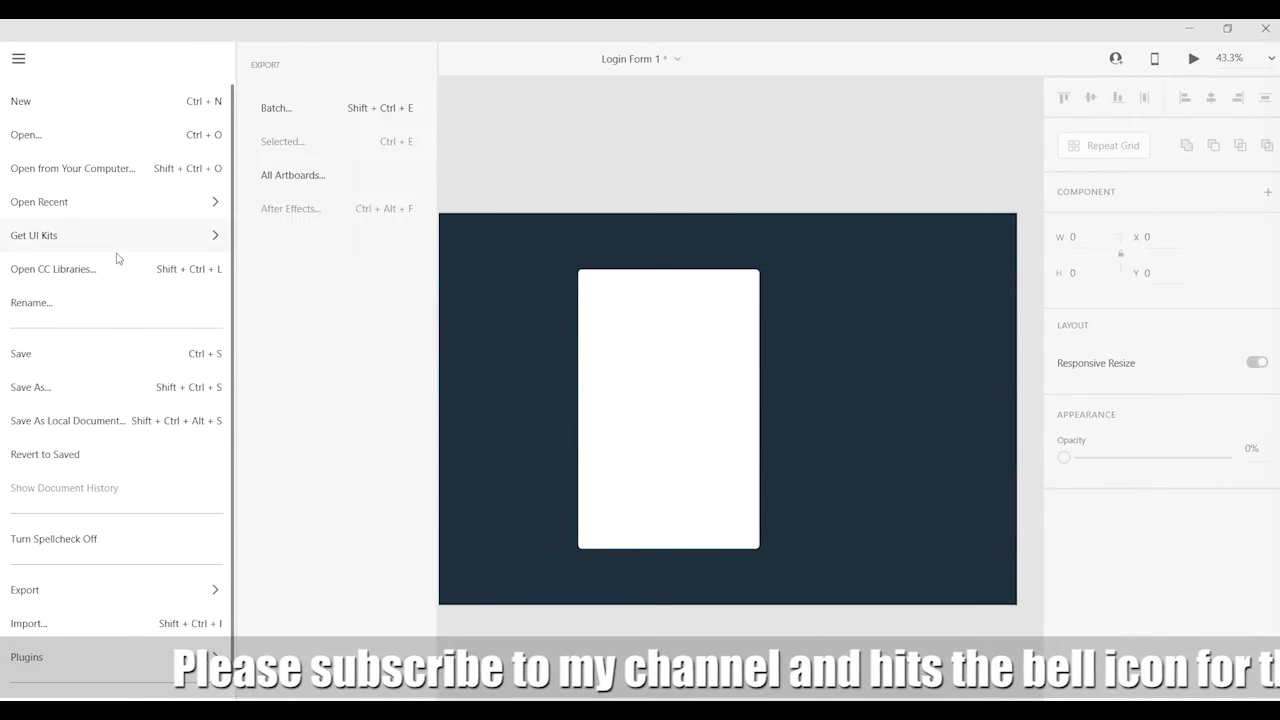
{"action": "mouse_move", "coordinate": [40, 655]}
{"action": "left_click", "coordinate": [357, 178]}
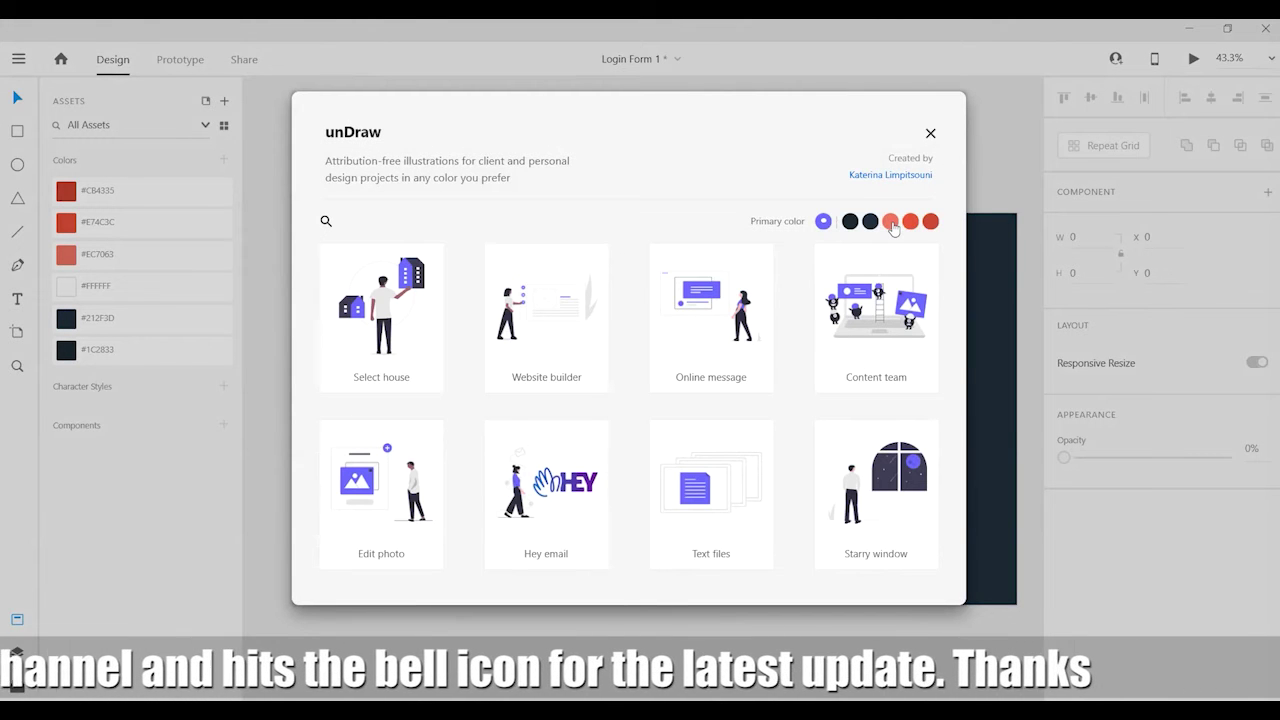
{"action": "left_click", "coordinate": [891, 224]}
{"action": "left_click", "coordinate": [326, 222]}
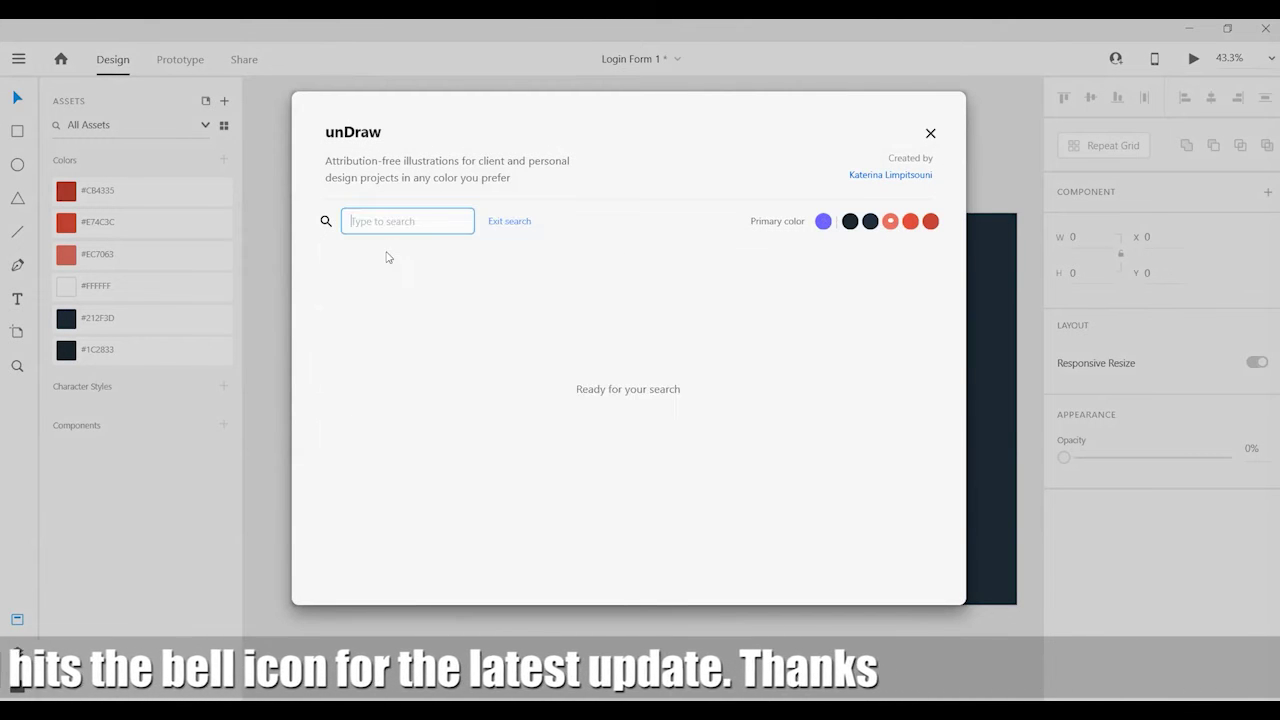
{"action": "type", "text": "AVtar"}
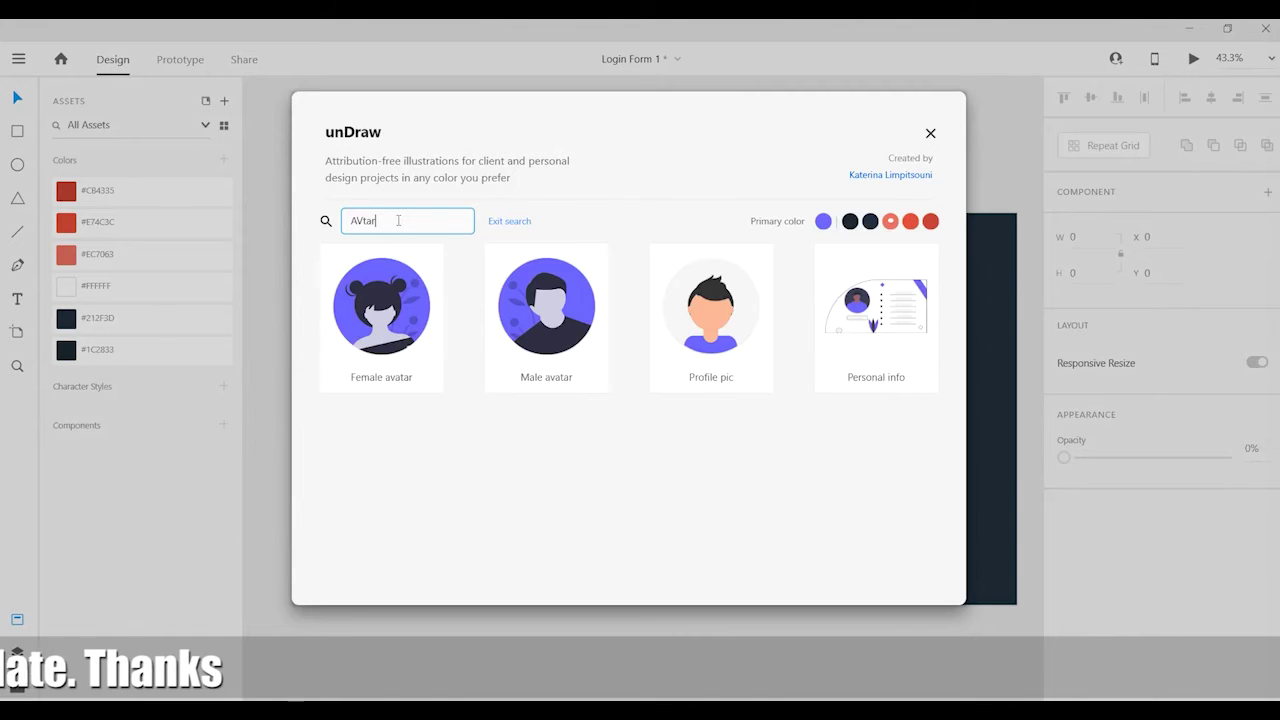
{"action": "left_click", "coordinate": [736, 356]}
{"action": "left_click", "coordinate": [627, 459]}
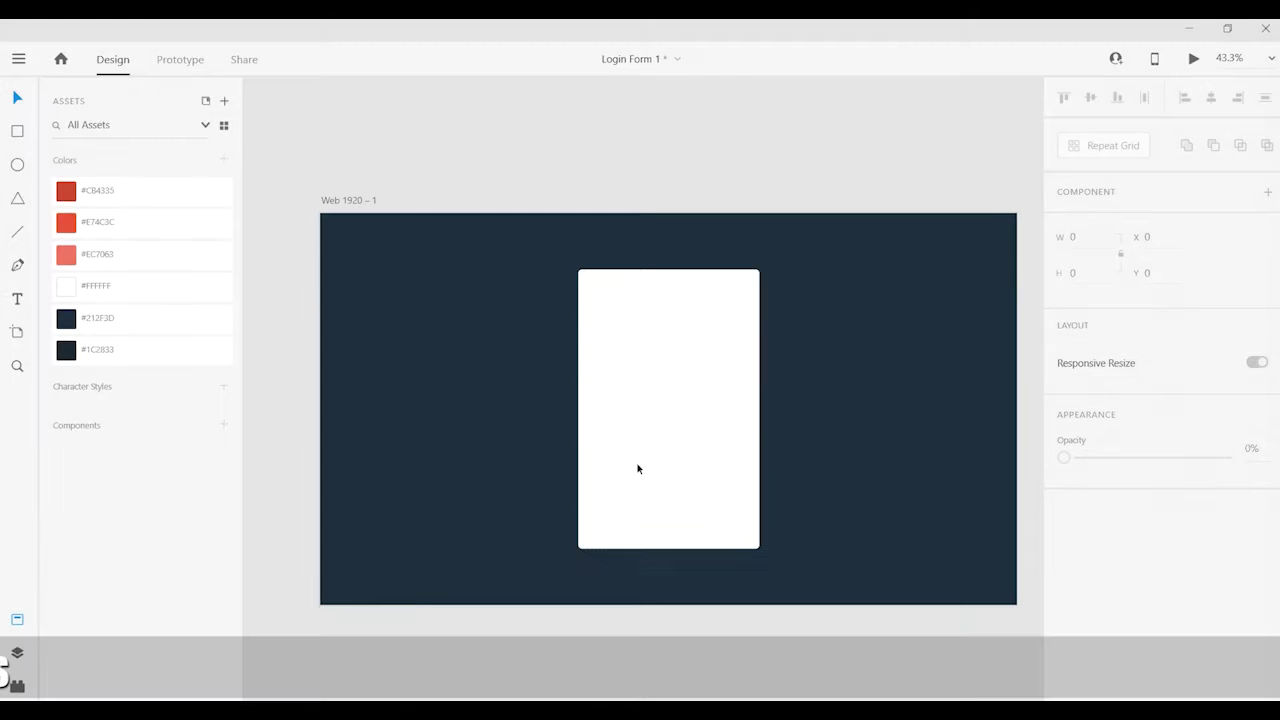
Paste the avatar onto the card, sized about 142 px, centred near the top
{"action": "left_click", "coordinate": [594, 346]}
{"action": "key", "text": "ctrl+v"}
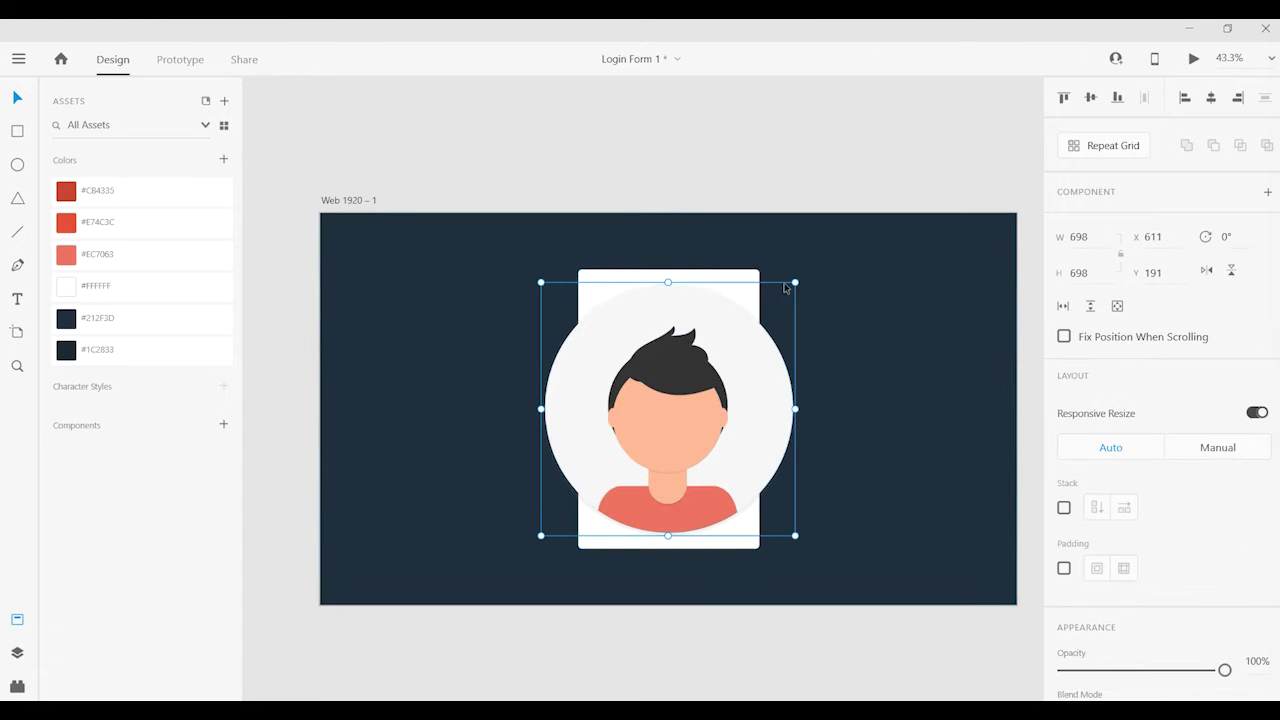
{"action": "left_click_drag", "start_coordinate": [790, 285], "coordinate": [629, 449]}
{"action": "mouse_move", "coordinate": [591, 498]}
{"action": "left_mouse_down"}
{"action": "mouse_move", "coordinate": [673, 332]}
{"action": "mouse_move", "coordinate": [690, 359]}
{"action": "left_mouse_up"}
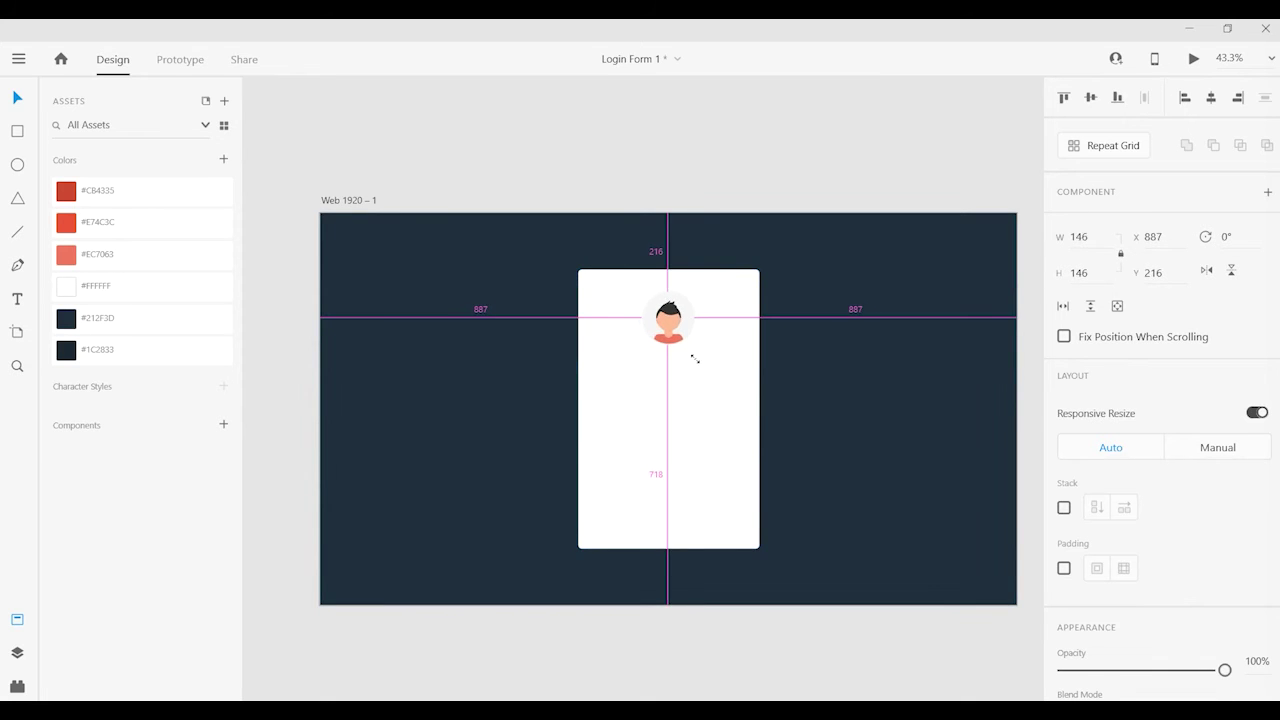
{"action": "left_click_drag", "start_coordinate": [690, 359], "coordinate": [597, 384]}
{"action": "left_click", "coordinate": [711, 209]}
{"action": "scroll", "coordinate": [711, 205], "scroll_direction": "up", "scroll_amount": 3}
{"action": "left_click", "coordinate": [653, 397]}
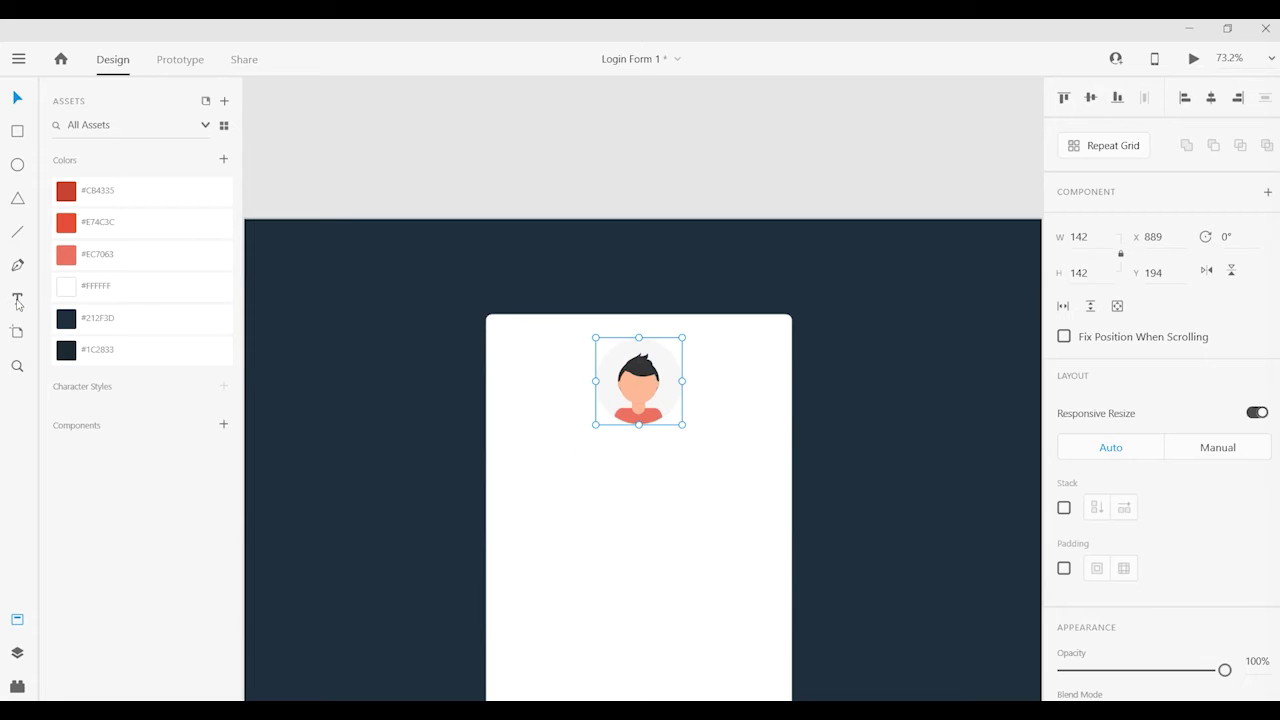
{"action": "left_click", "coordinate": [565, 456]}
Add a 'Sign In' heading in size 45 Bold, coloured #212F3D, under the avatar
{"action": "type", "text": "Sign In"}
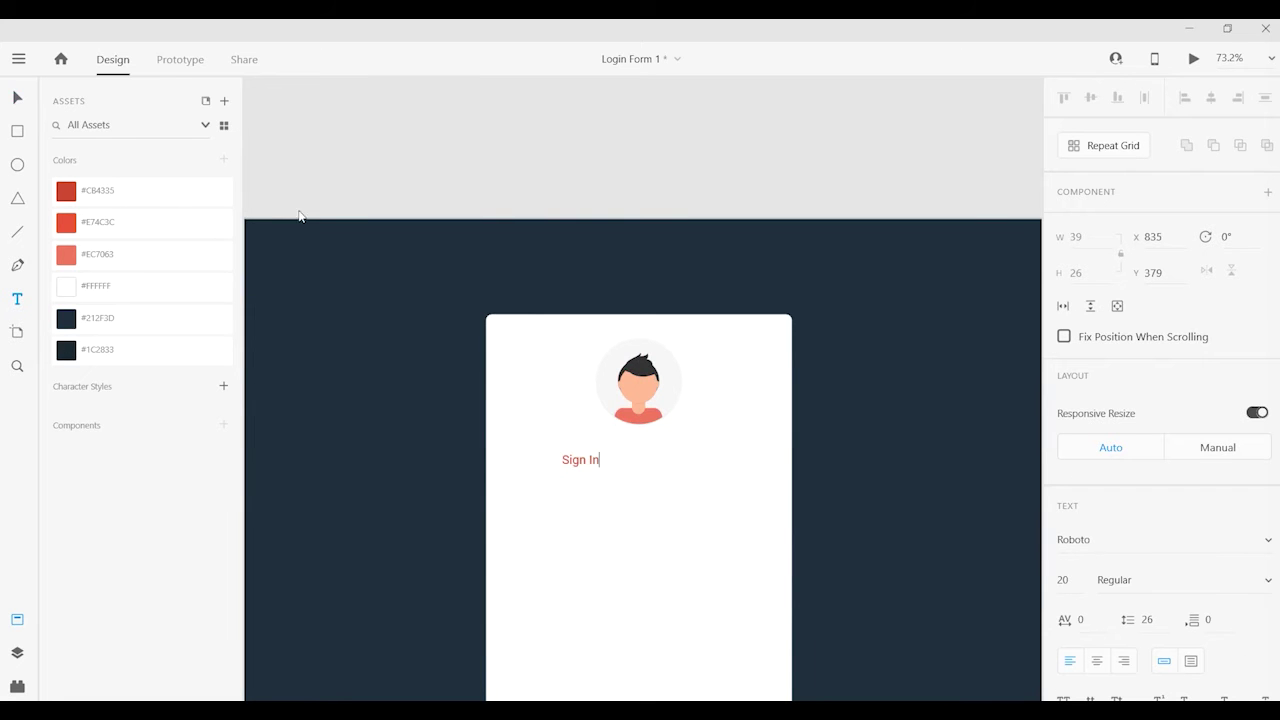
{"action": "left_click", "coordinate": [18, 97]}
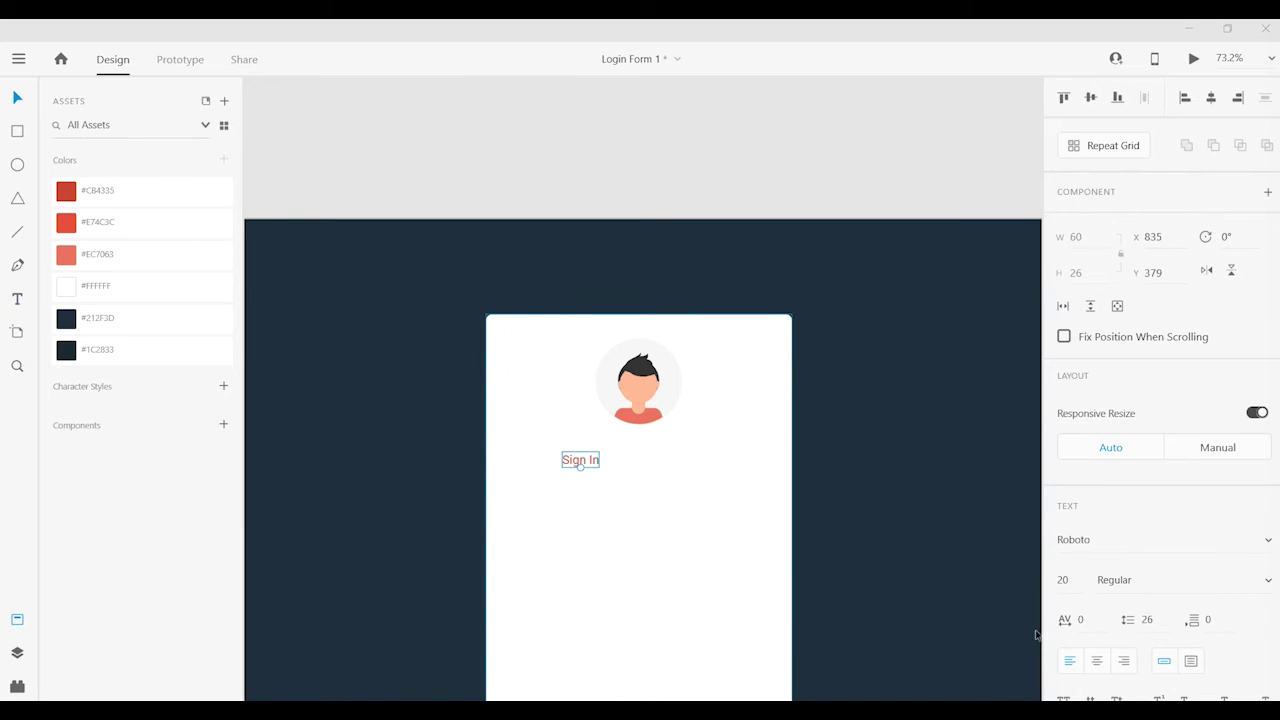
{"action": "scroll", "coordinate": [1094, 556], "scroll_direction": "down", "scroll_amount": 2}
{"action": "left_click", "coordinate": [1062, 486]}
{"action": "type", "text": "45"}
{"action": "key", "text": "Return"}
{"action": "left_click", "coordinate": [1148, 490]}
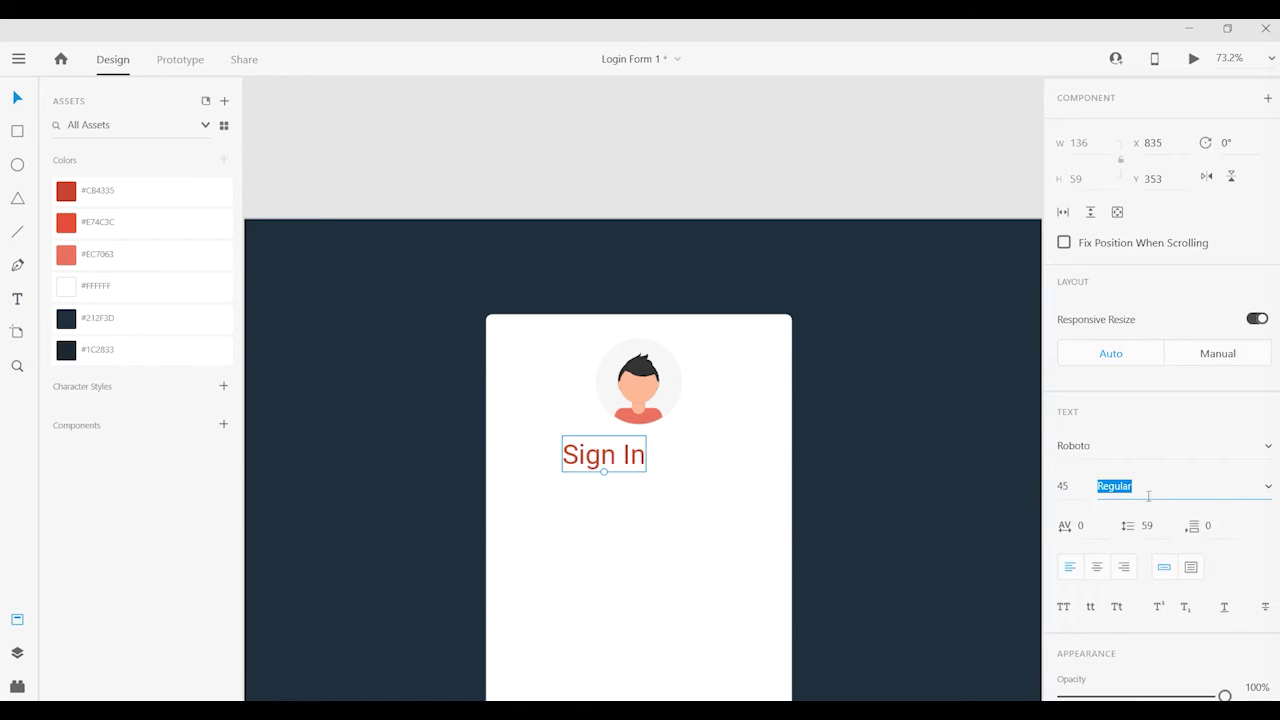
{"action": "type", "text": "Bold"}
{"action": "key", "text": "Return"}
{"action": "mouse_move", "coordinate": [634, 459]}
{"action": "left_mouse_down"}
{"action": "mouse_move", "coordinate": [677, 497]}
{"action": "mouse_move", "coordinate": [667, 477]}
{"action": "left_mouse_up"}
{"action": "left_click", "coordinate": [139, 318]}
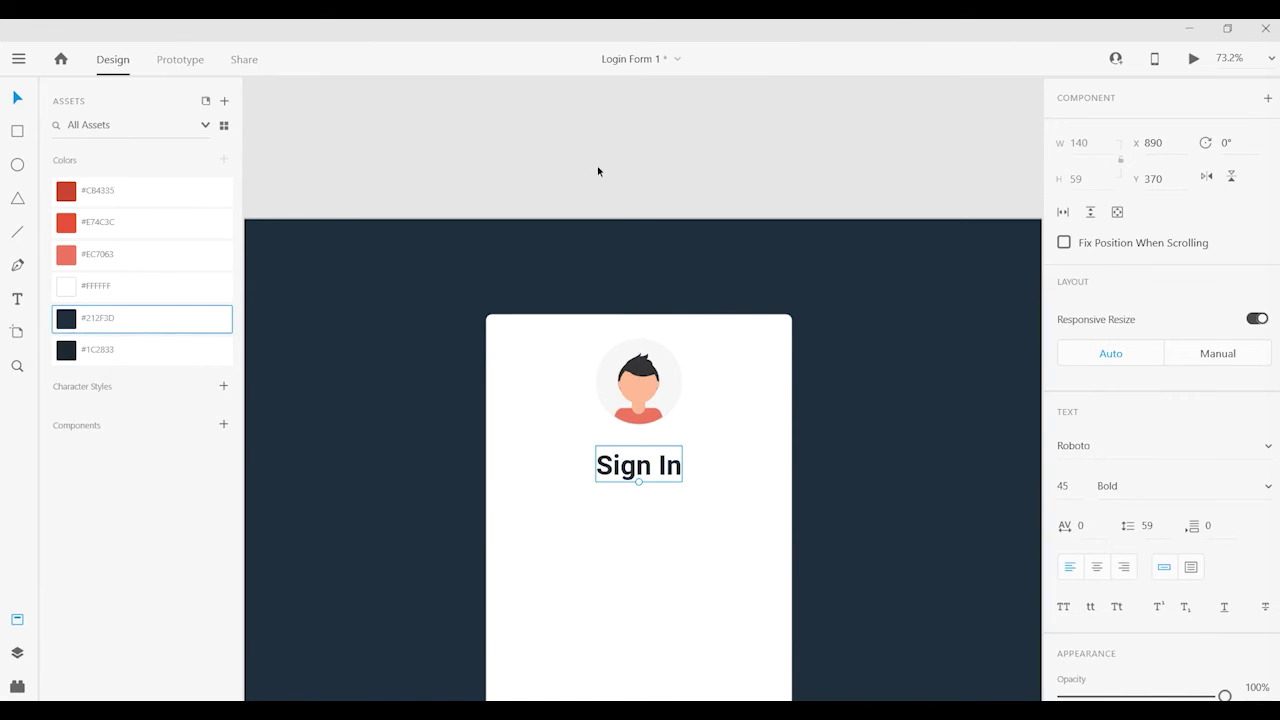
{"action": "left_click", "coordinate": [683, 600]}
Add a size 20 Regular subtitle 'Enter your email and password to sign in' beneath the heading
{"action": "left_click_drag", "start_coordinate": [683, 600], "coordinate": [657, 486]}
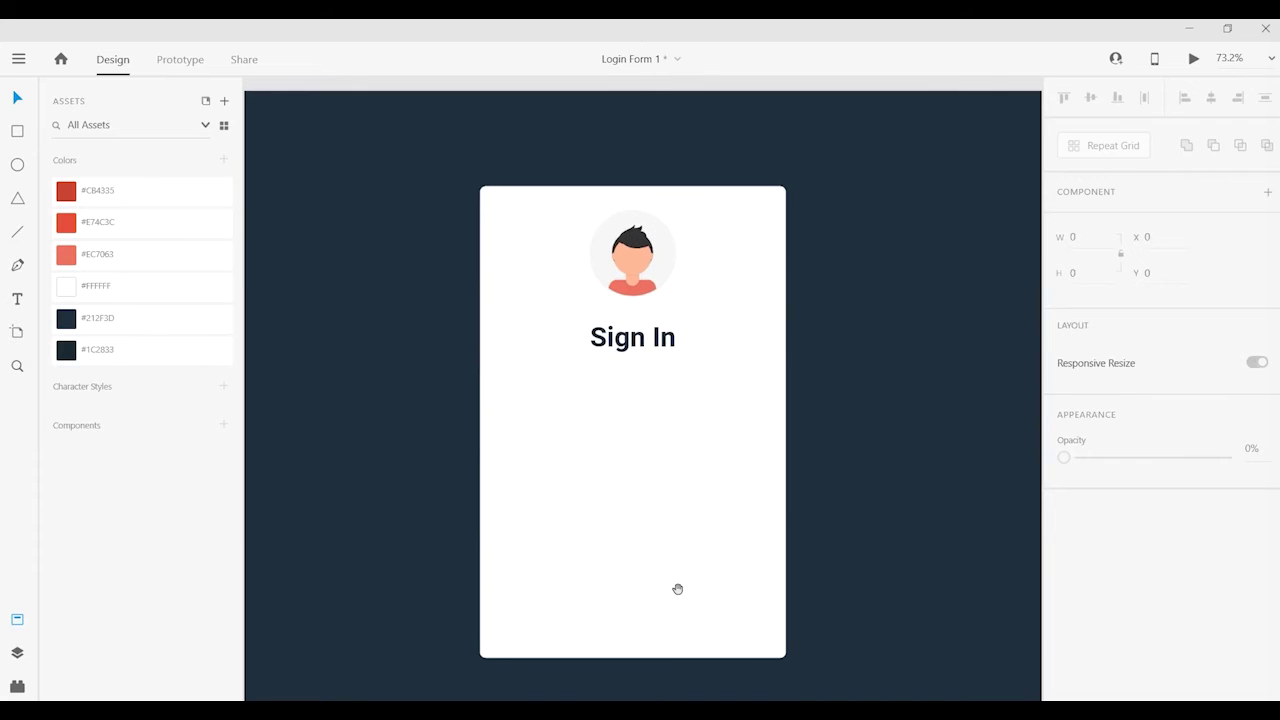
{"action": "scroll", "coordinate": [654, 294], "scroll_direction": "up", "scroll_amount": 3}
{"action": "left_click", "coordinate": [627, 390]}
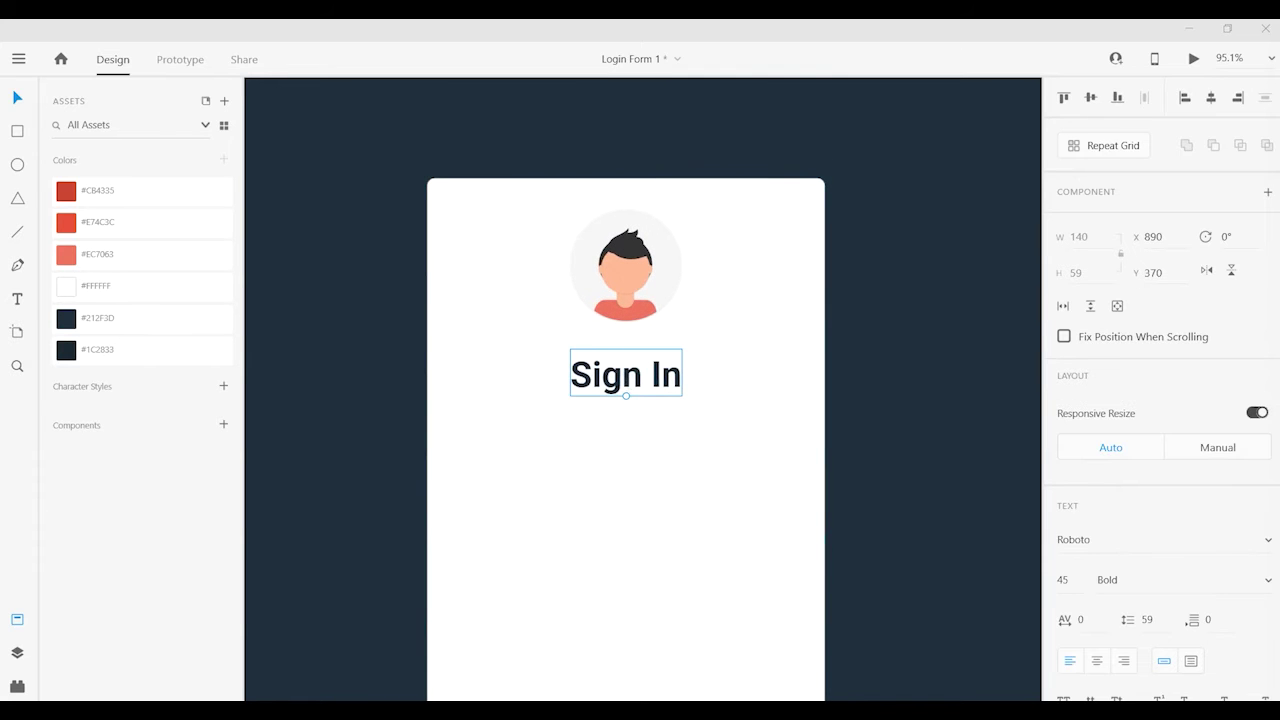
{"action": "left_click_drag", "start_coordinate": [619, 386], "coordinate": [612, 443]}
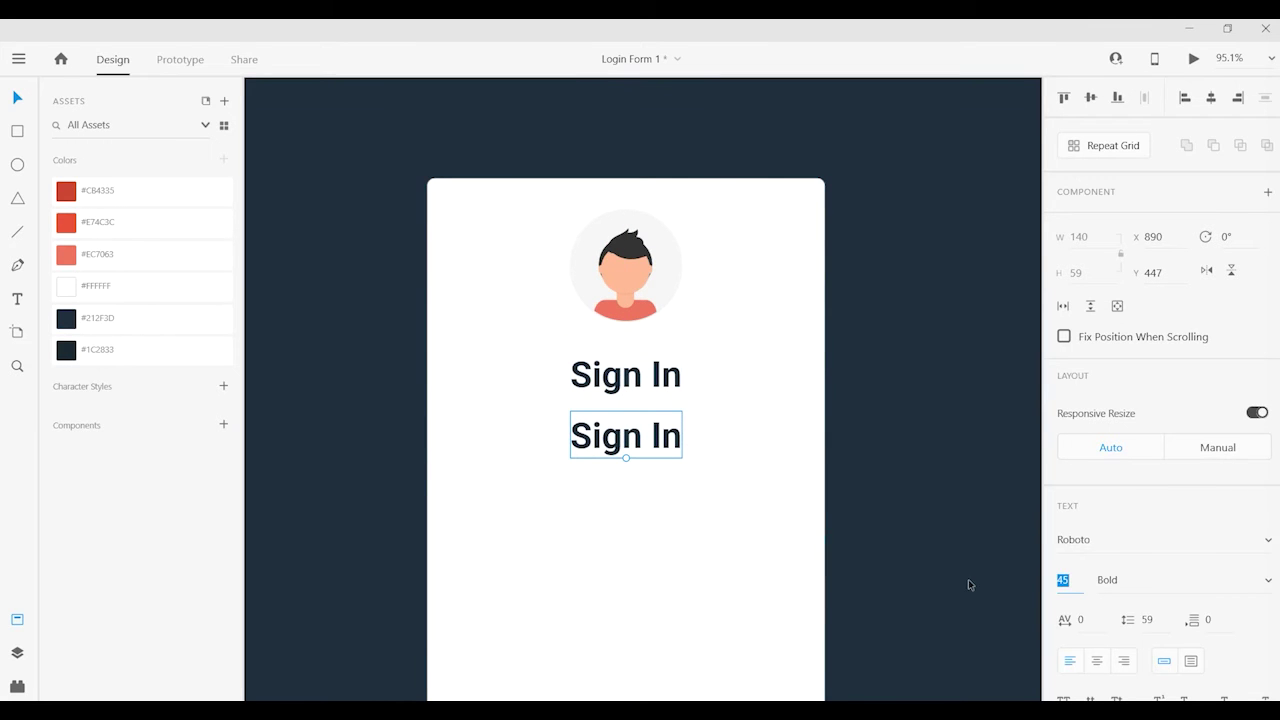
{"action": "type", "text": "20"}
{"action": "key", "text": "Return"}
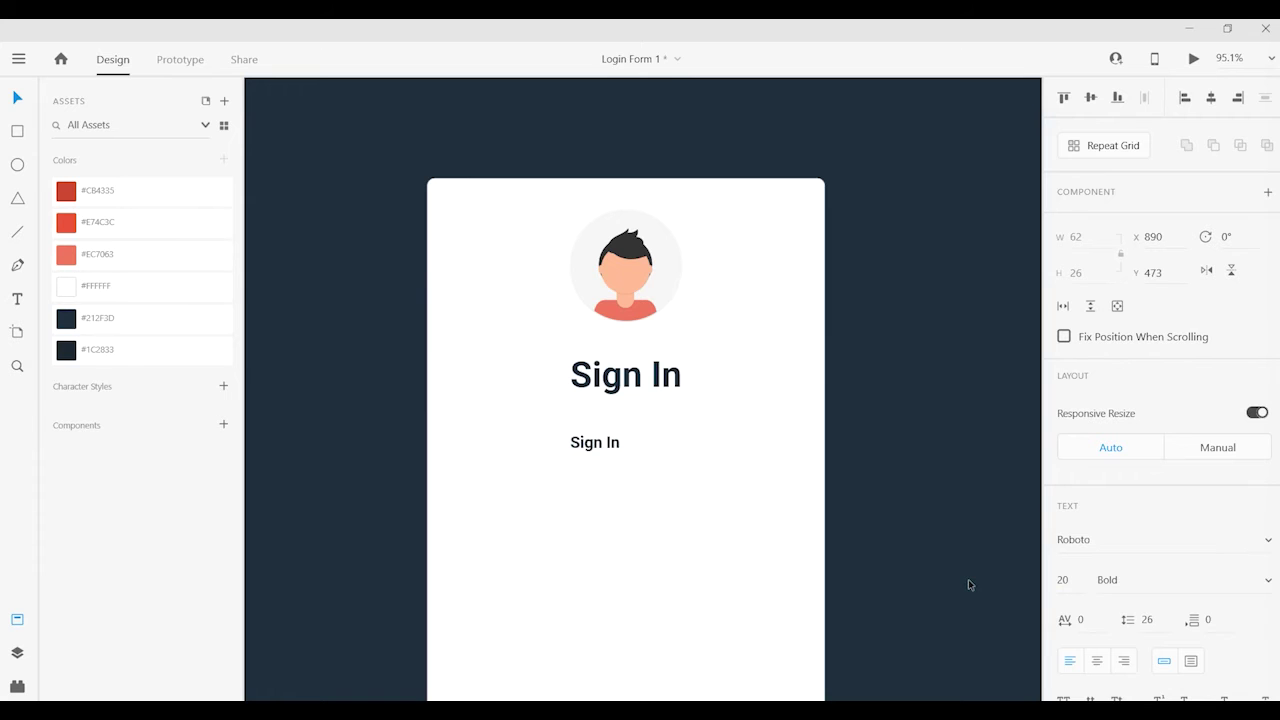
{"action": "left_click", "coordinate": [1222, 582]}
{"action": "type", "text": "Regular"}
{"action": "key", "text": "Return"}
{"action": "double_click", "coordinate": [594, 443]}
{"action": "key", "text": "ctrl+v"}
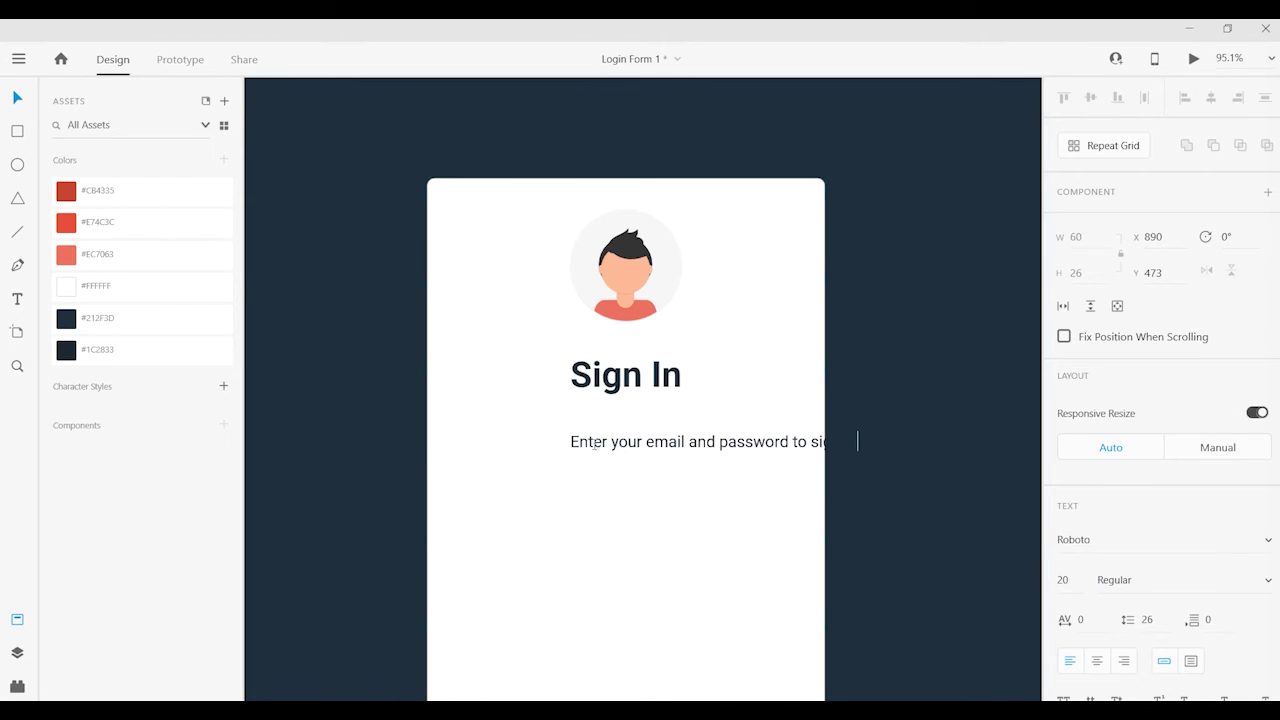
{"action": "key", "text": "Escape"}
{"action": "left_click_drag", "start_coordinate": [738, 446], "coordinate": [657, 421]}
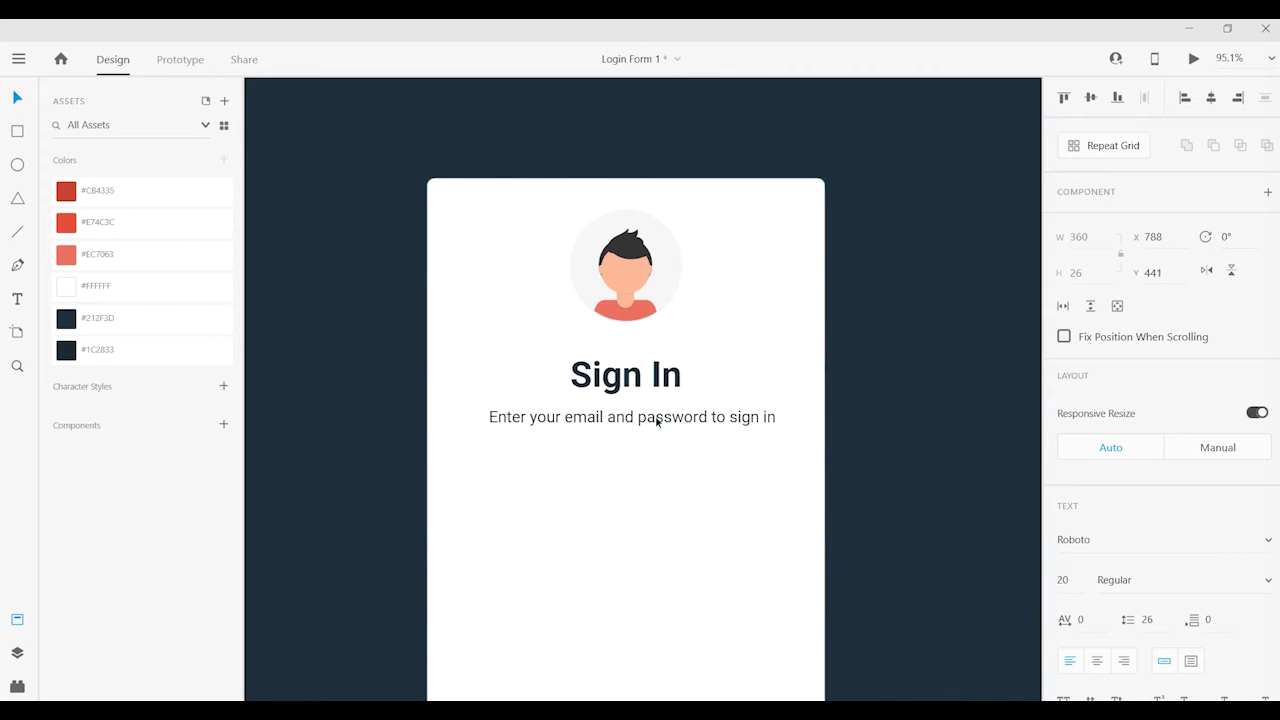
Select the card contents and draw an input box rectangle below the subtitle
{"action": "key", "text": "ctrl+a"}
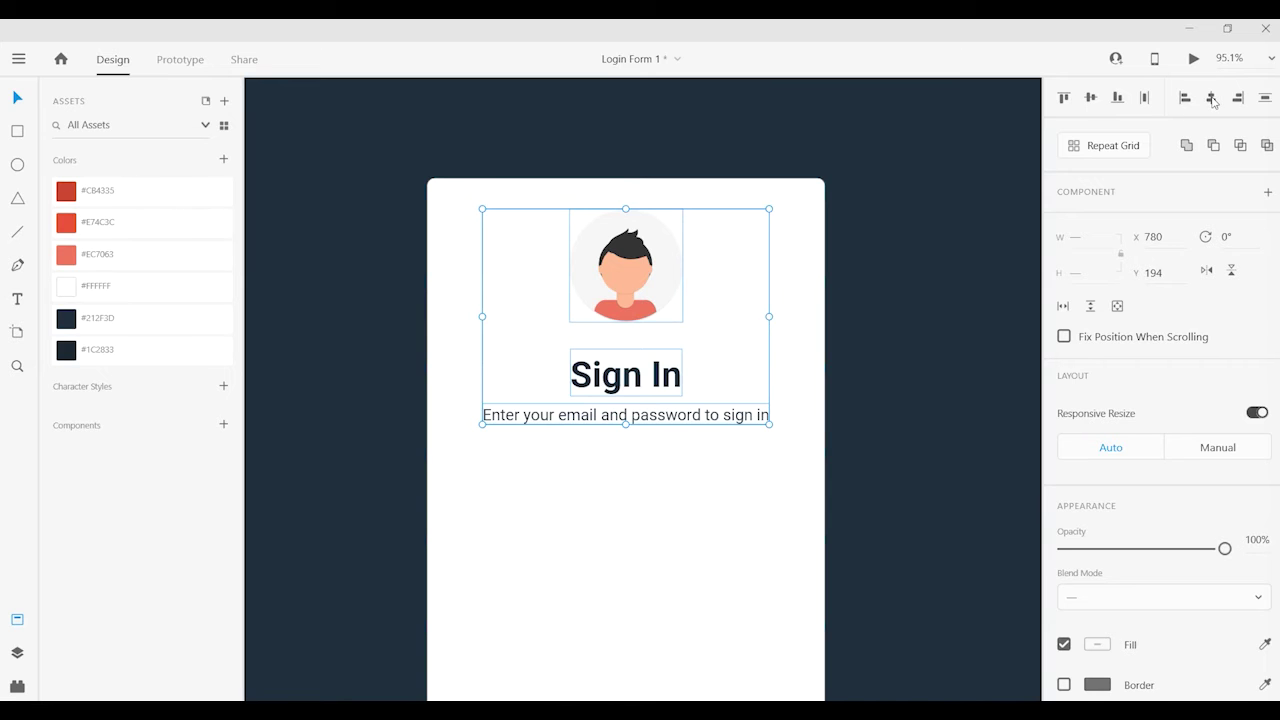
{"action": "left_click", "coordinate": [731, 349]}
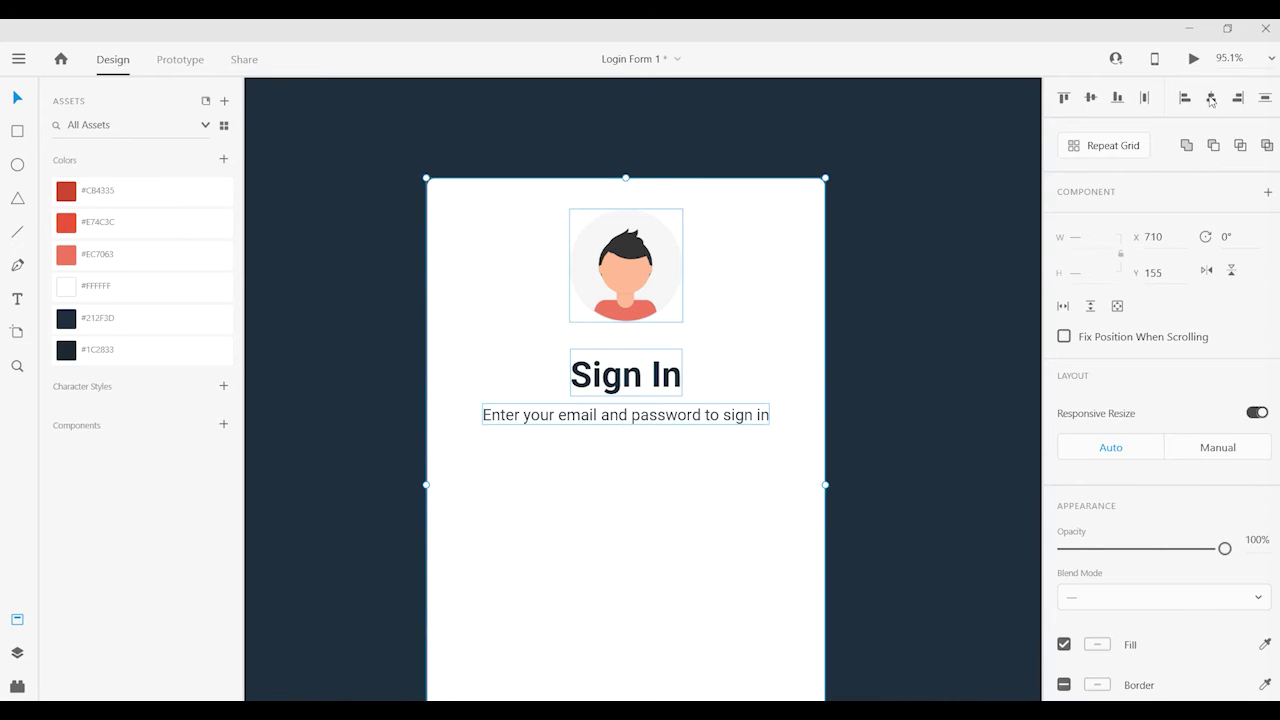
{"action": "scroll", "coordinate": [770, 402], "scroll_direction": "down", "scroll_amount": 1}
{"action": "key", "text": "r"}
{"action": "left_click_drag", "start_coordinate": [531, 422], "coordinate": [664, 490]}
Make the input box 420 × 60 with corner radius 7, positioned inside the card
{"action": "left_click", "coordinate": [1079, 237]}
{"action": "type", "text": "420"}
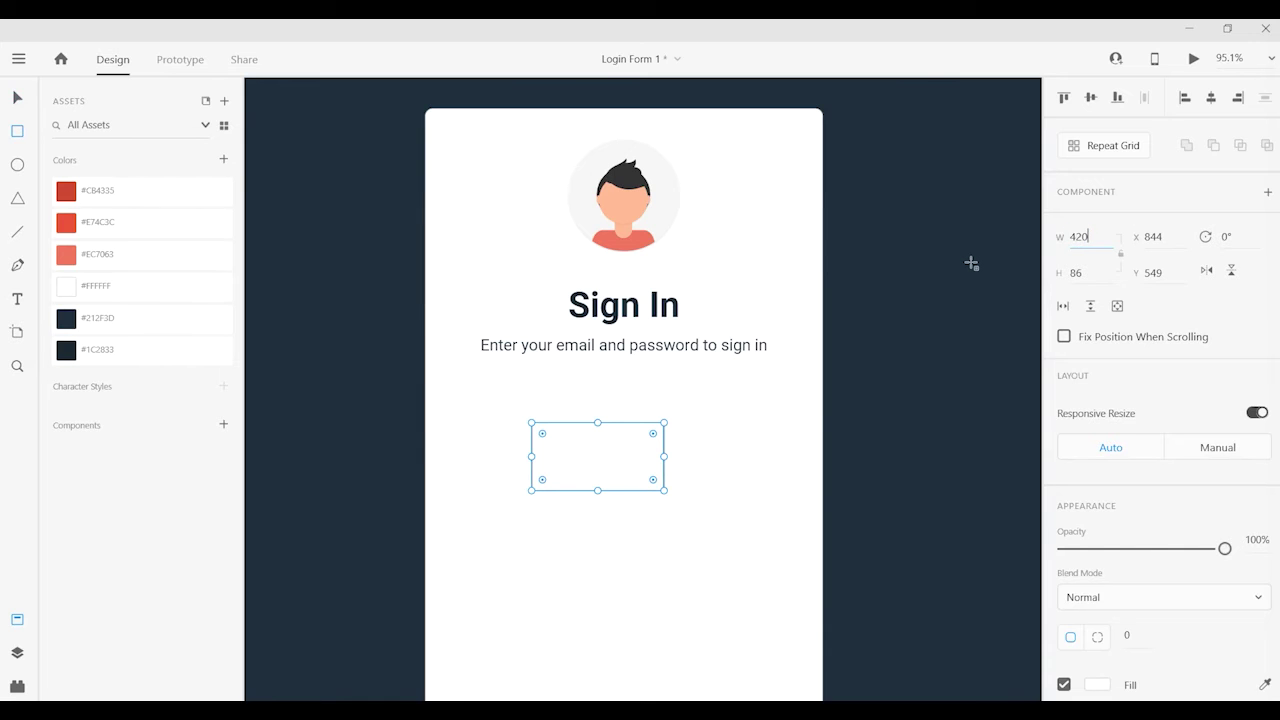
{"action": "key", "text": "Tab"}
{"action": "type", "text": "60"}
{"action": "key", "text": "Return"}
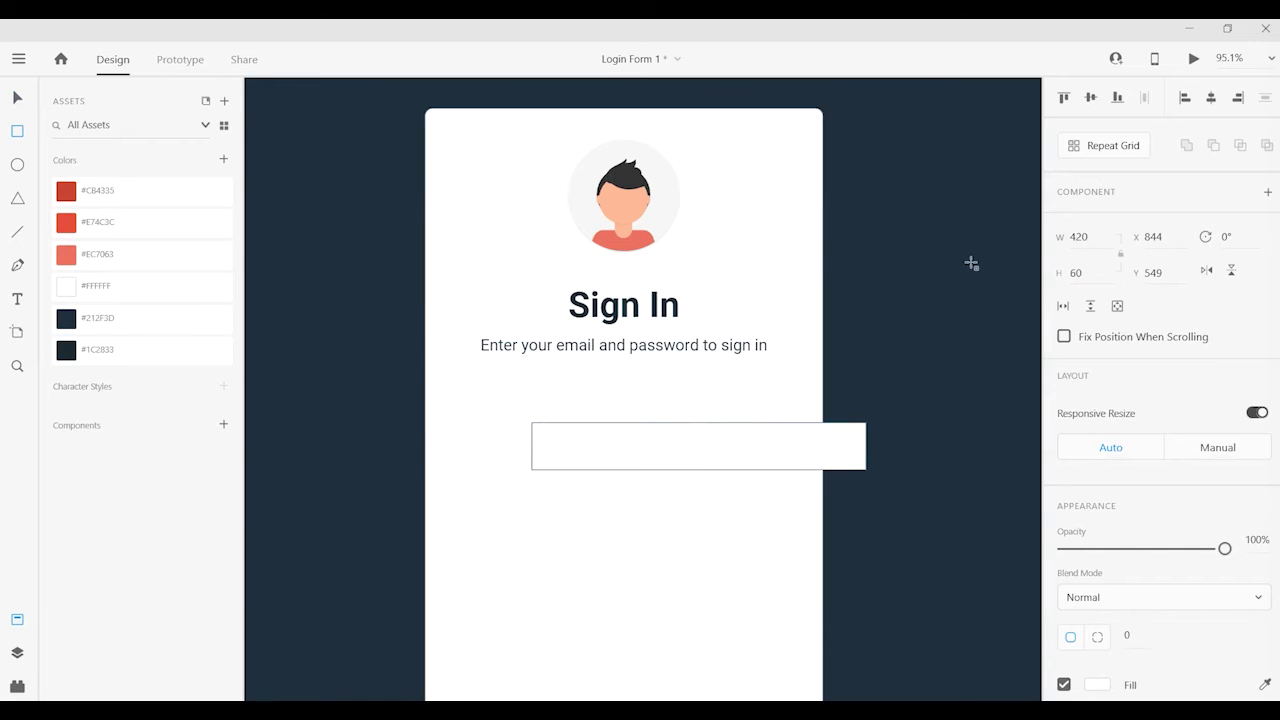
{"action": "scroll", "coordinate": [1178, 449], "scroll_direction": "down", "scroll_amount": 2}
{"action": "left_click", "coordinate": [1130, 543]}
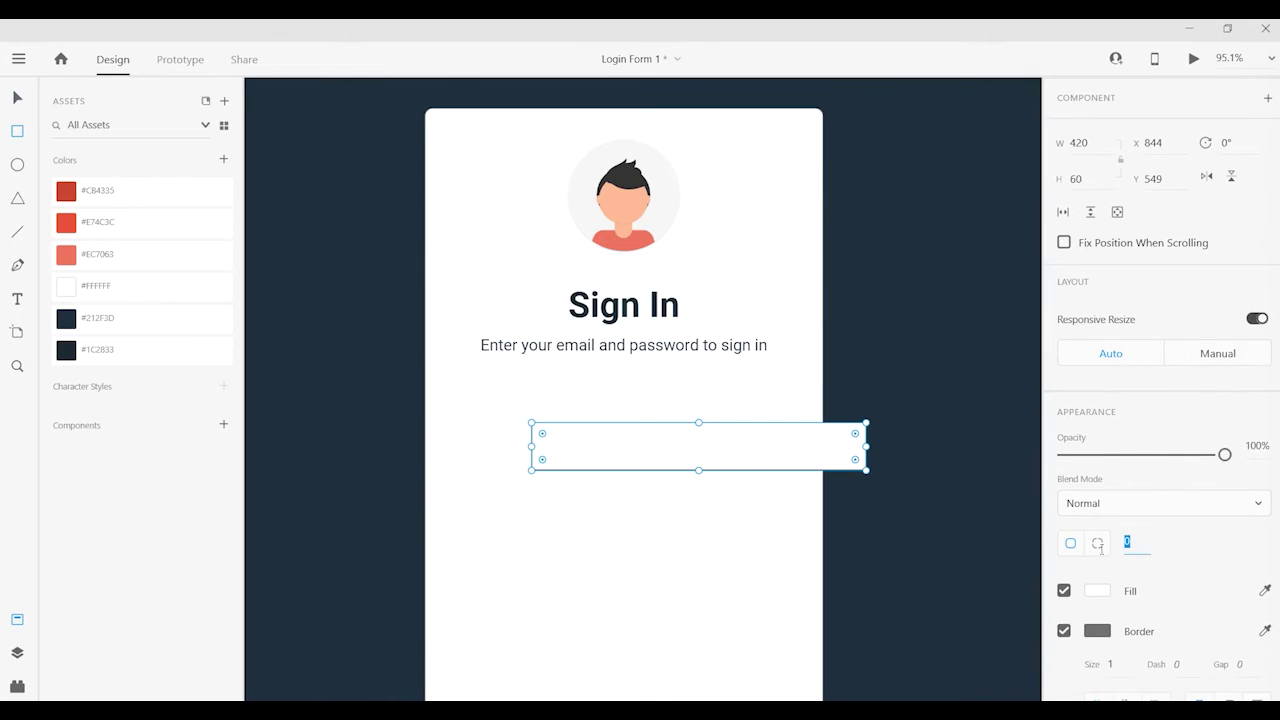
{"action": "type", "text": "7"}
{"action": "key", "text": "Return"}
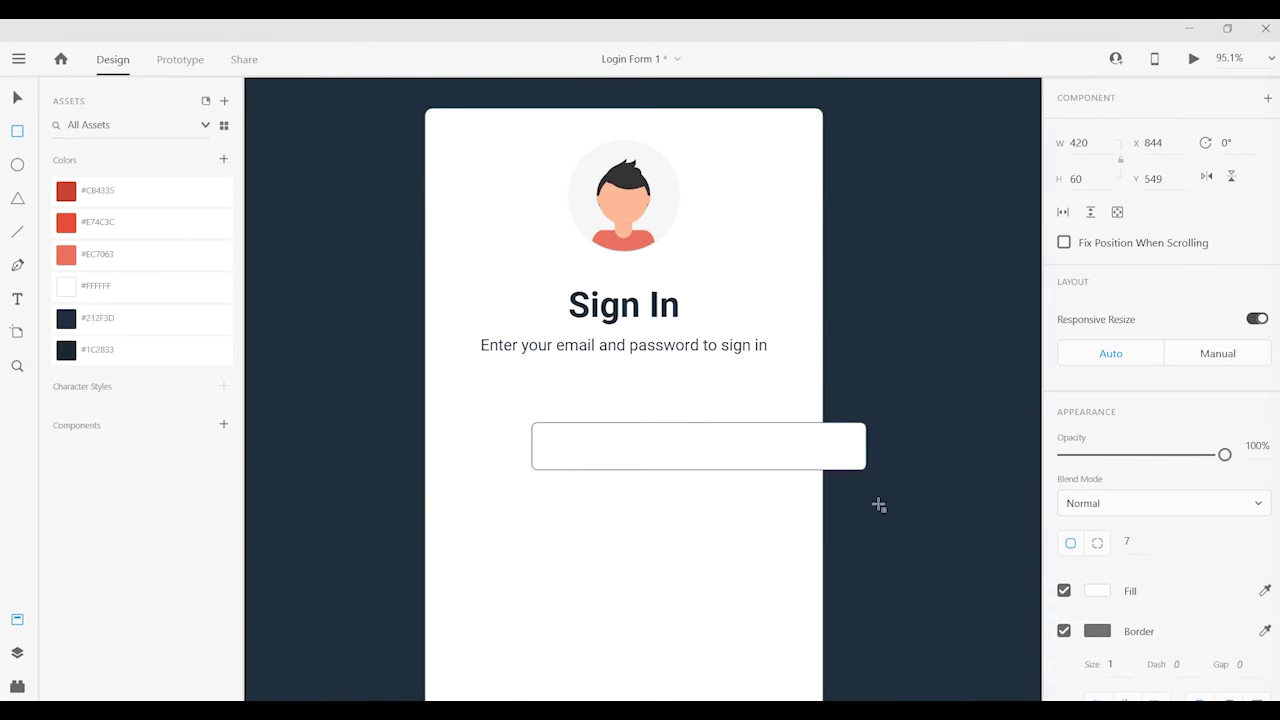
{"action": "mouse_move", "coordinate": [728, 476]}
{"action": "left_mouse_down"}
{"action": "mouse_move", "coordinate": [620, 443]}
{"action": "mouse_move", "coordinate": [649, 449]}
{"action": "mouse_move", "coordinate": [633, 482]}
{"action": "left_mouse_up"}
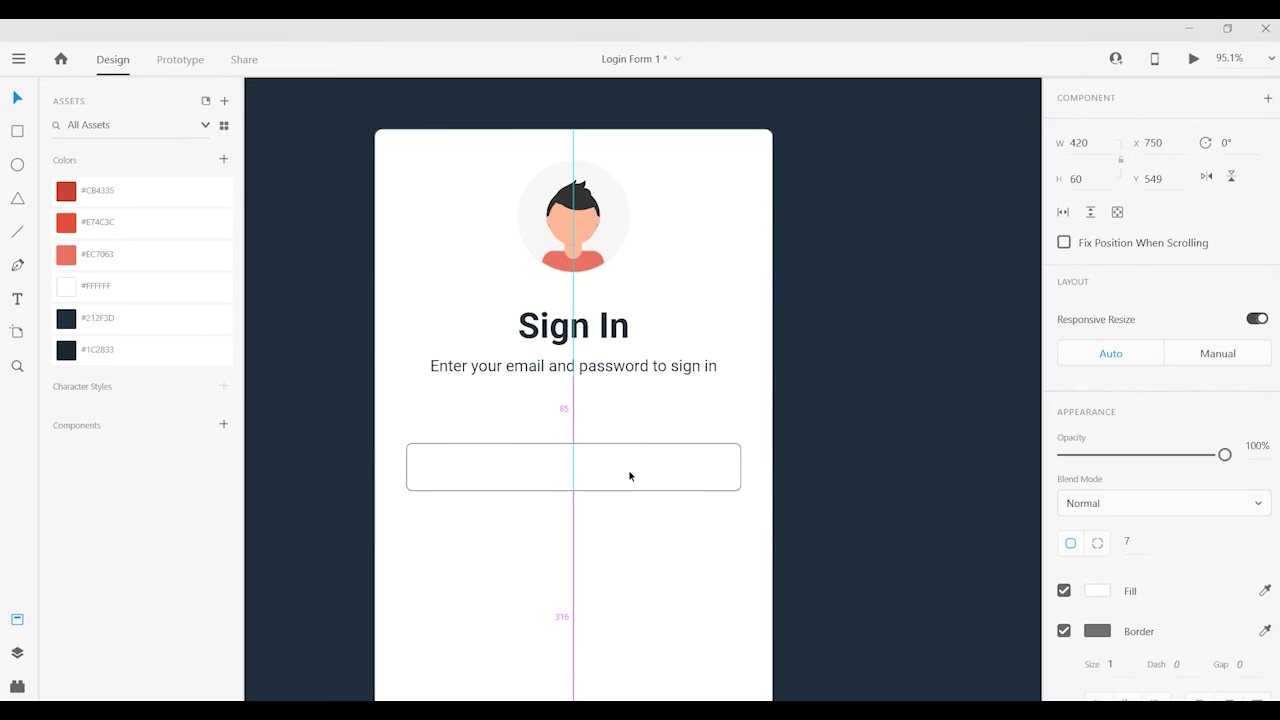
Duplicate the subtitle and change the copy's text to 'Email'
{"action": "left_click", "coordinate": [625, 352]}
{"action": "right_click", "coordinate": [625, 352]}
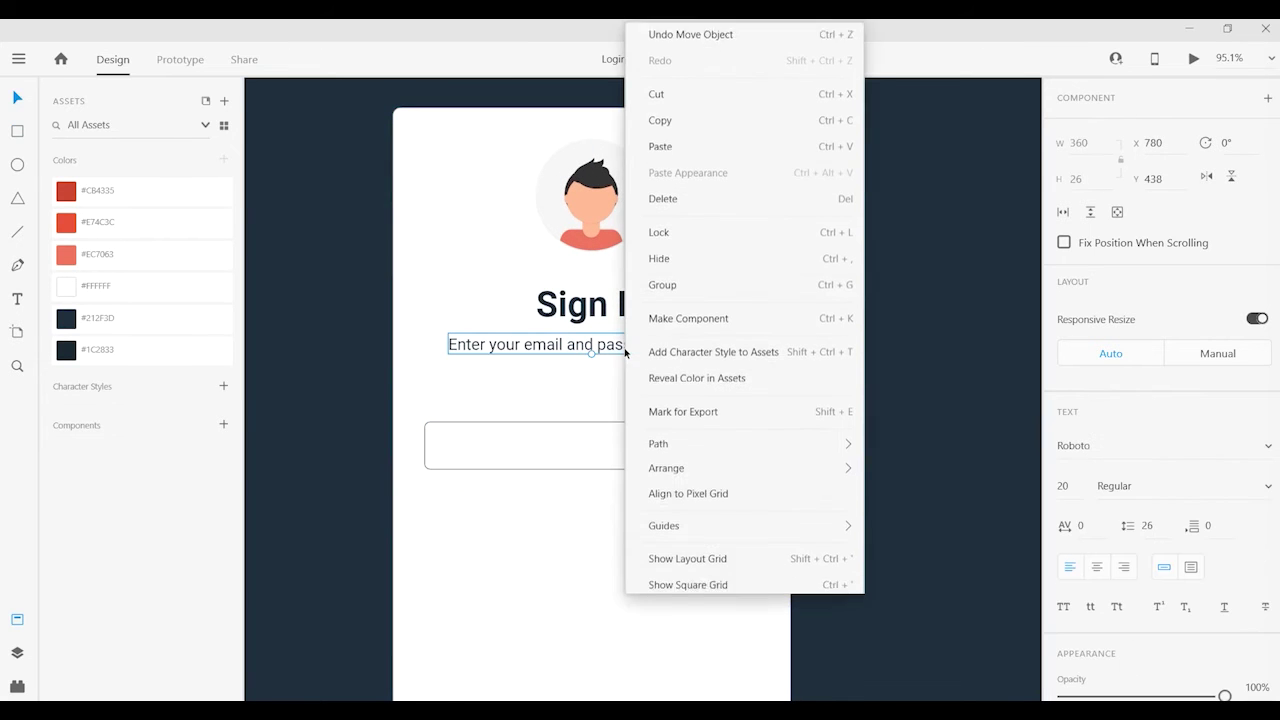
{"action": "left_click", "coordinate": [680, 115]}
{"action": "right_click", "coordinate": [626, 352]}
{"action": "left_click", "coordinate": [660, 140]}
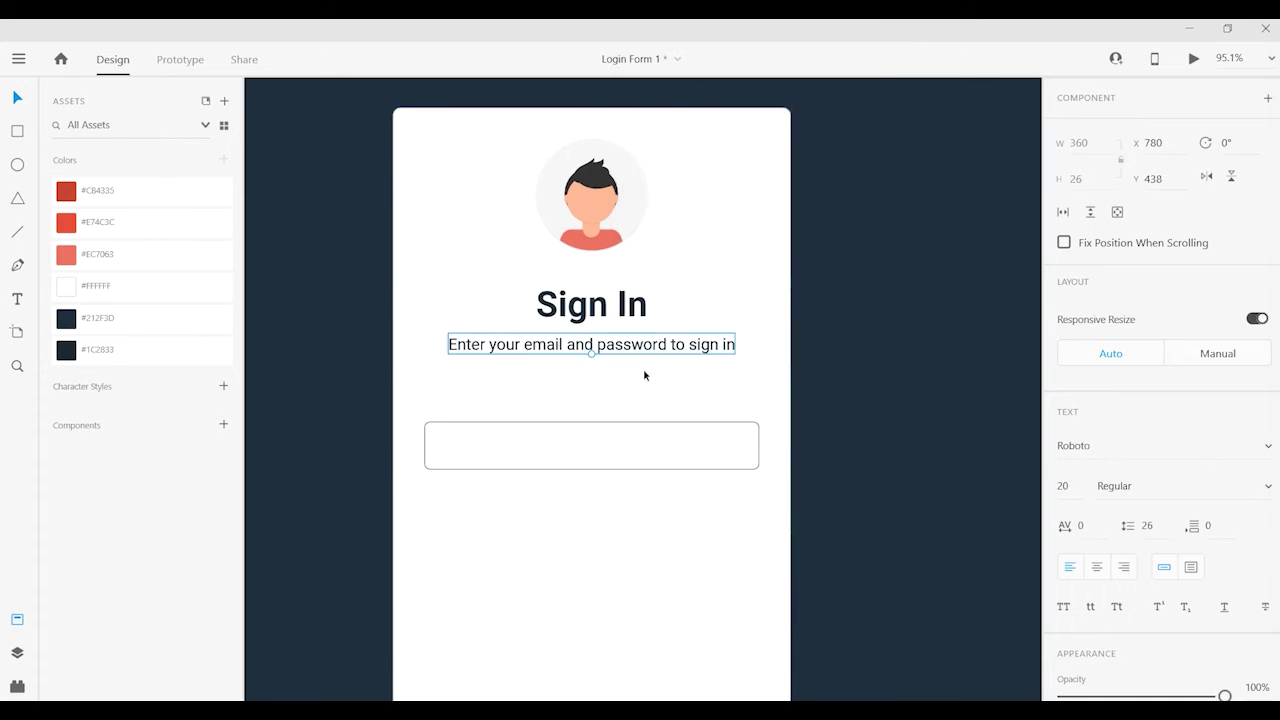
{"action": "mouse_move", "coordinate": [637, 351]}
{"action": "left_mouse_down"}
{"action": "mouse_move", "coordinate": [643, 403]}
{"action": "mouse_move", "coordinate": [620, 406]}
{"action": "left_mouse_up"}
{"action": "left_click", "coordinate": [583, 520]}
{"action": "double_click", "coordinate": [585, 404]}
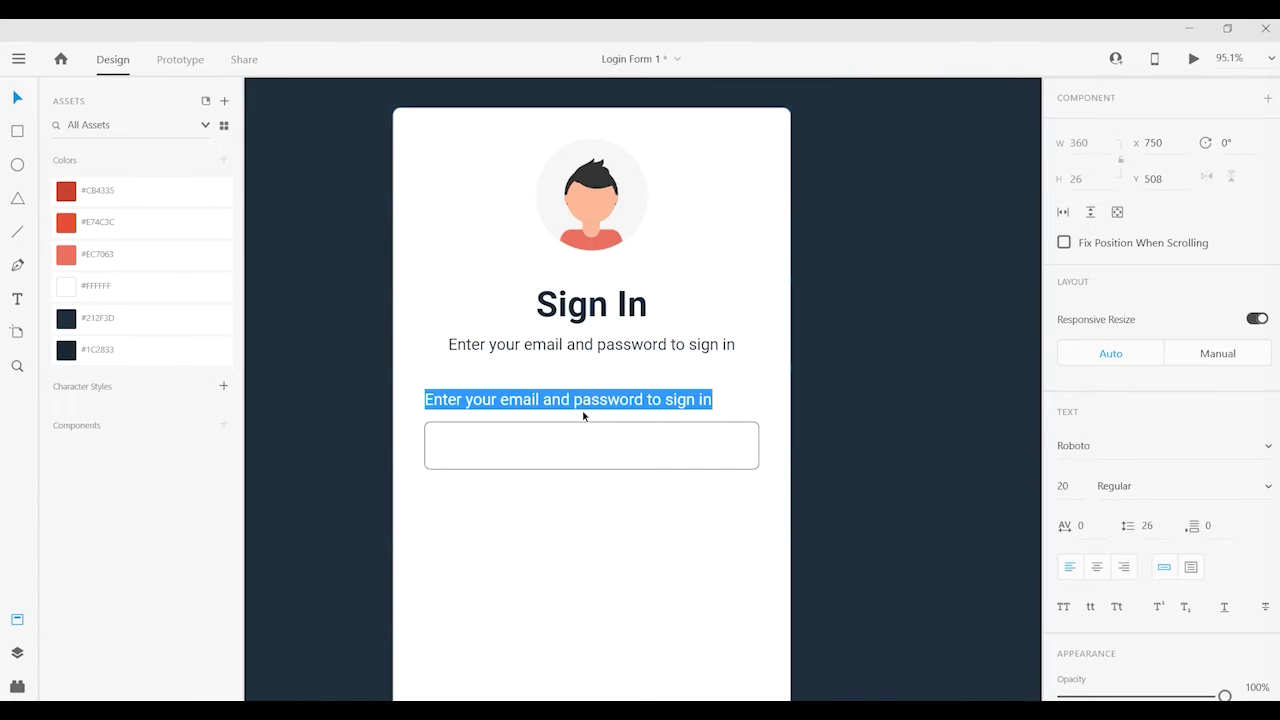
{"action": "type", "text": "Email"}
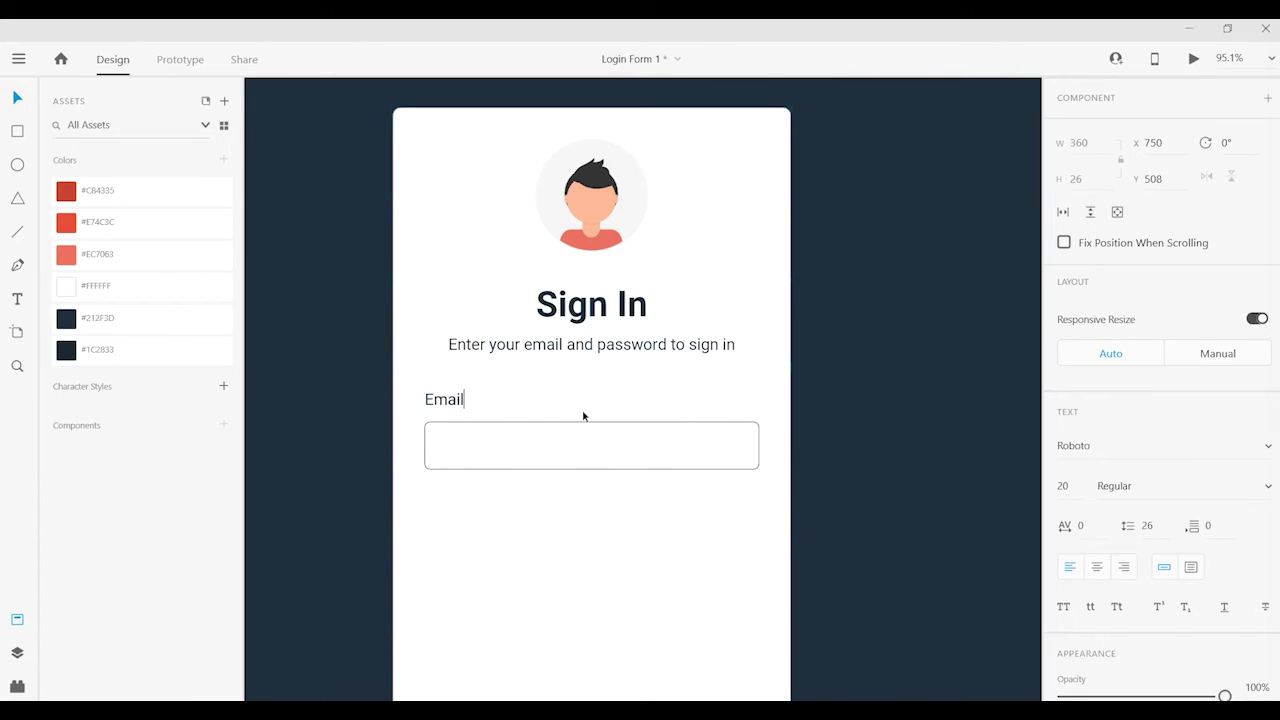
{"action": "key", "text": "Escape"}
Set the Email label to Medium weight, size 22
{"action": "left_click", "coordinate": [1170, 487]}
{"action": "type", "text": "Medium"}
{"action": "key", "text": "Return"}
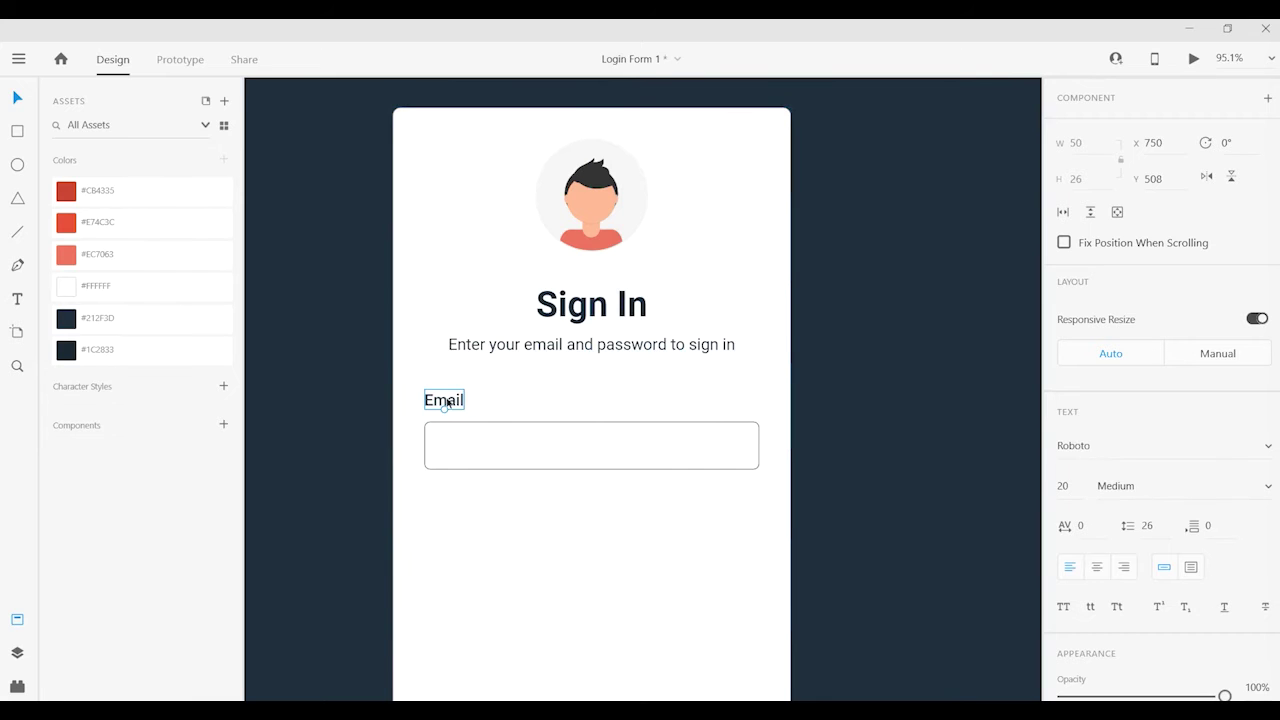
{"action": "left_click", "coordinate": [1077, 482]}
{"action": "type", "text": "22"}
{"action": "key", "text": "Return"}
Align the Email label just above the input box and select both together
{"action": "left_click", "coordinate": [509, 503]}
{"action": "left_click", "coordinate": [449, 397]}
{"action": "left_click", "coordinate": [478, 456], "text": "shift"}
{"action": "scroll", "coordinate": [516, 450], "scroll_direction": "down", "scroll_amount": 2}
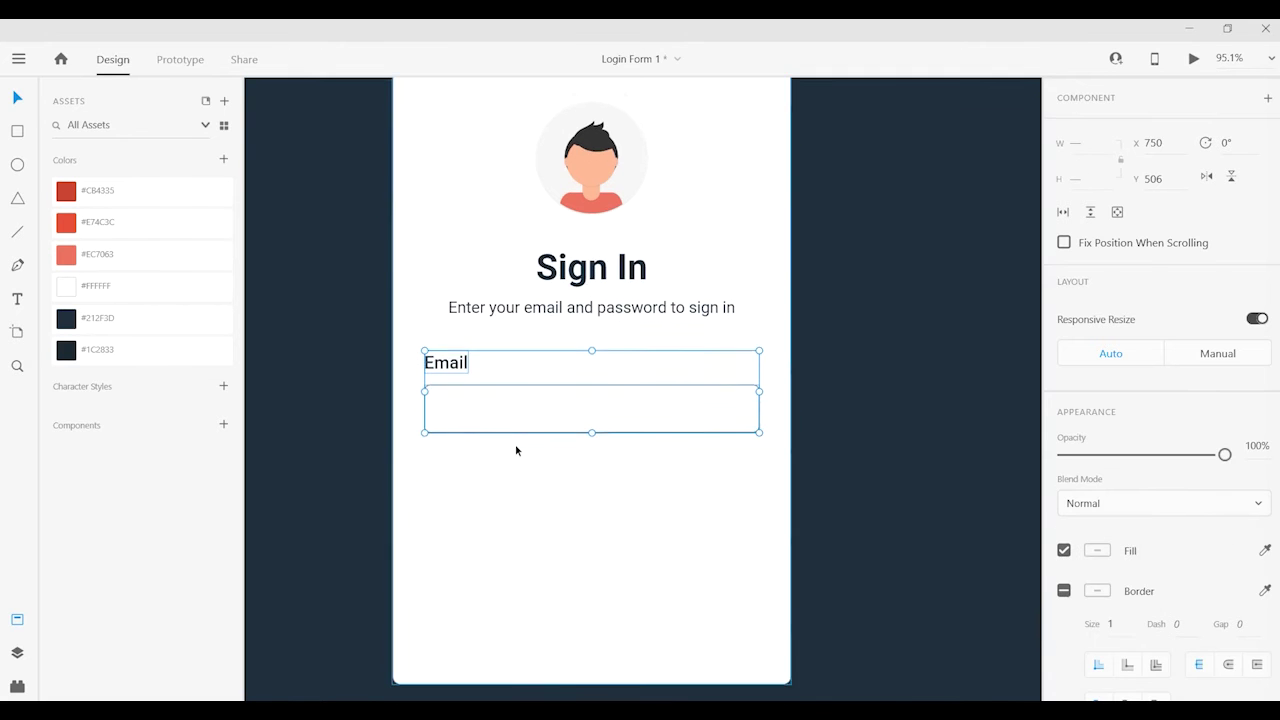
{"action": "left_click", "coordinate": [462, 336]}
{"action": "scroll", "coordinate": [460, 340], "scroll_direction": "up", "scroll_amount": 4}
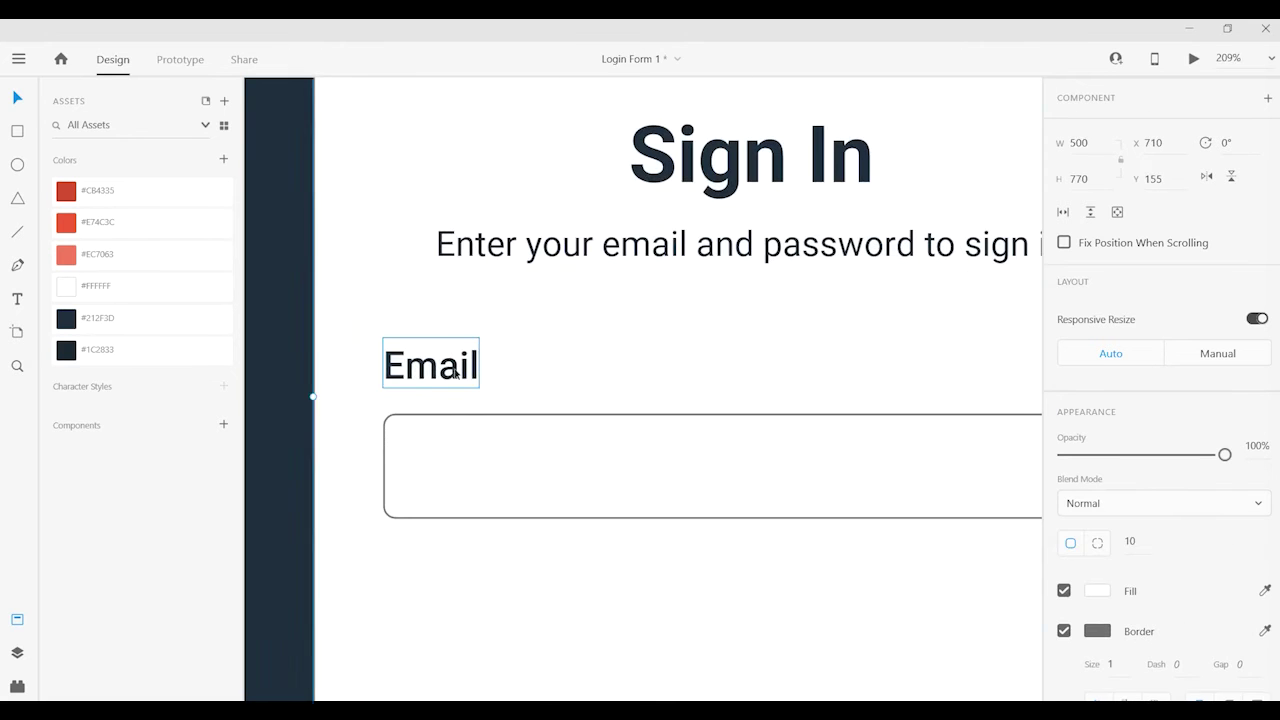
{"action": "left_click_drag", "start_coordinate": [455, 378], "coordinate": [458, 373]}
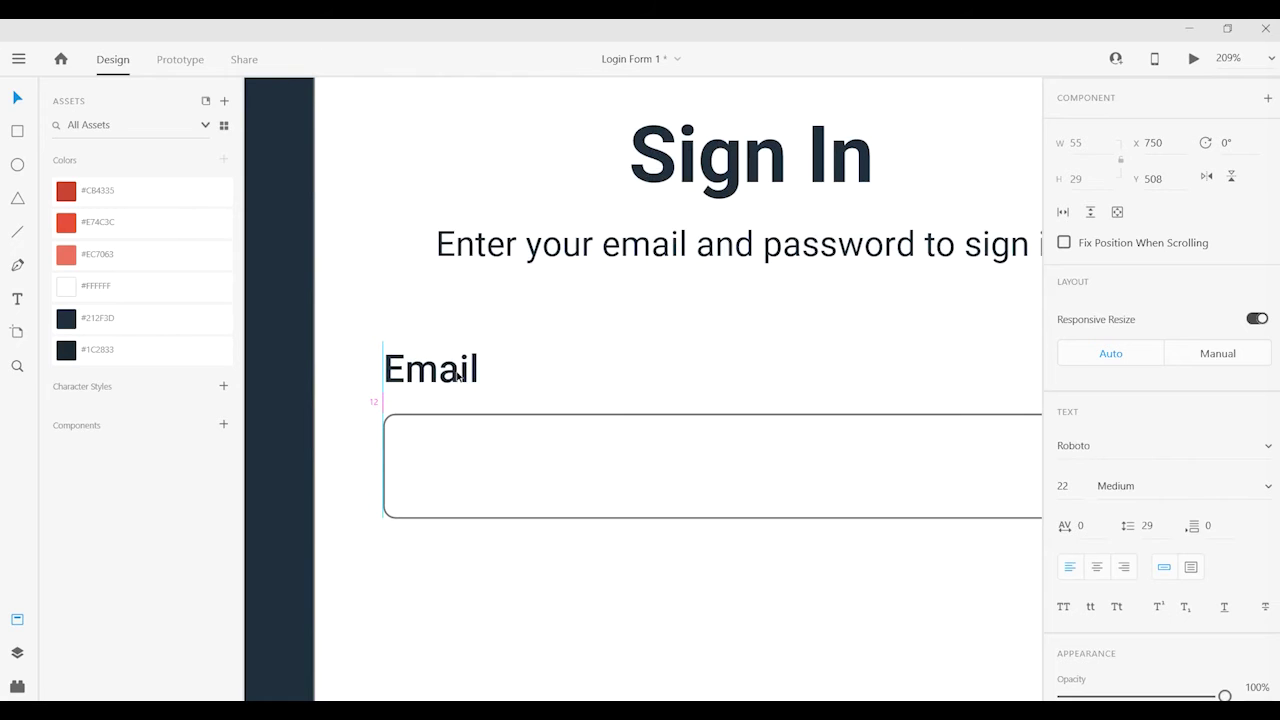
{"action": "left_click", "coordinate": [430, 450]}
{"action": "scroll", "coordinate": [404, 336], "scroll_direction": "down", "scroll_amount": 2}
{"action": "scroll", "coordinate": [404, 336], "scroll_direction": "down", "scroll_amount": 5}
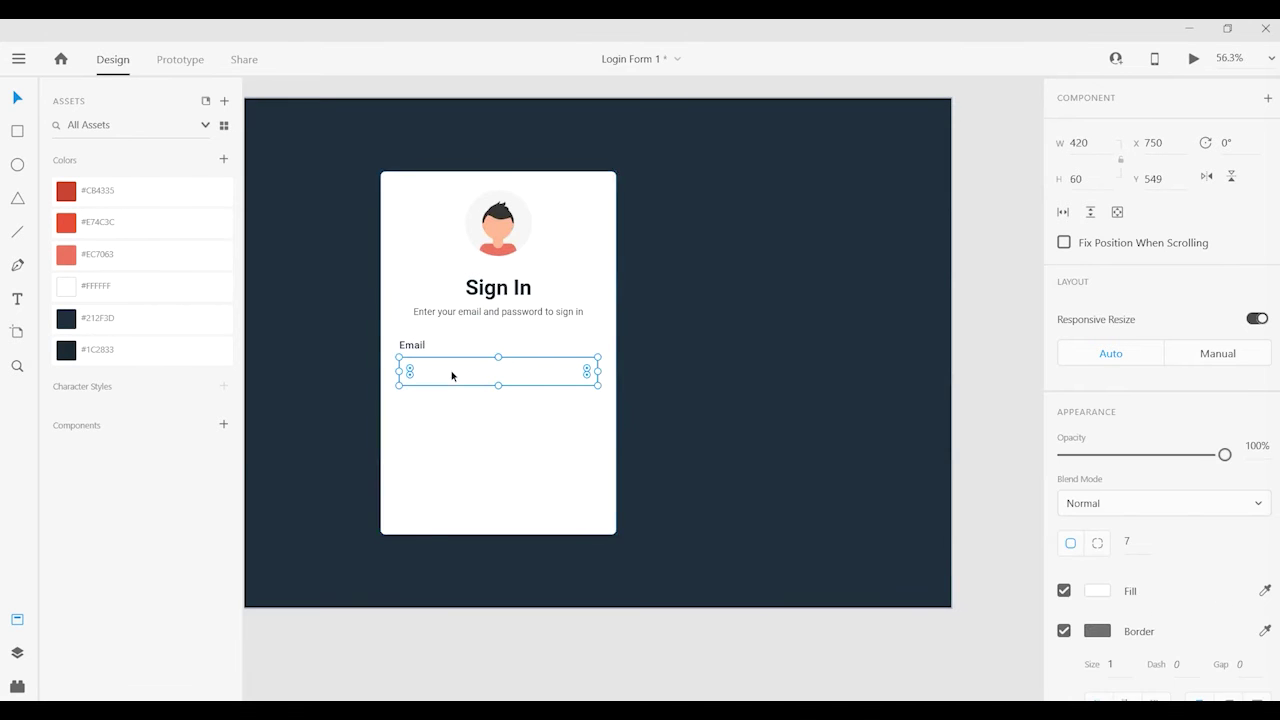
{"action": "left_click", "coordinate": [414, 346], "text": "shift"}
{"action": "left_click", "coordinate": [433, 401]}
{"action": "left_click", "coordinate": [428, 349]}
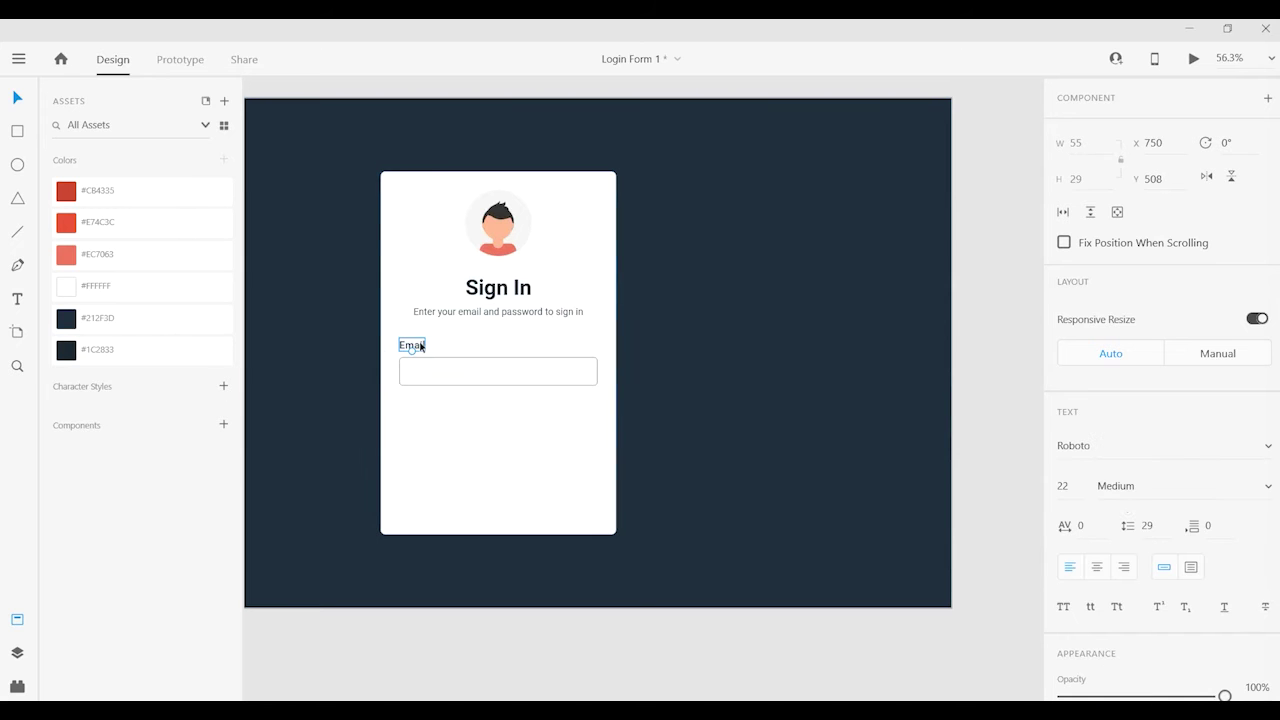
{"action": "left_click", "coordinate": [463, 377], "text": "shift"}
{"action": "scroll", "coordinate": [457, 309], "scroll_direction": "up", "scroll_amount": 3}
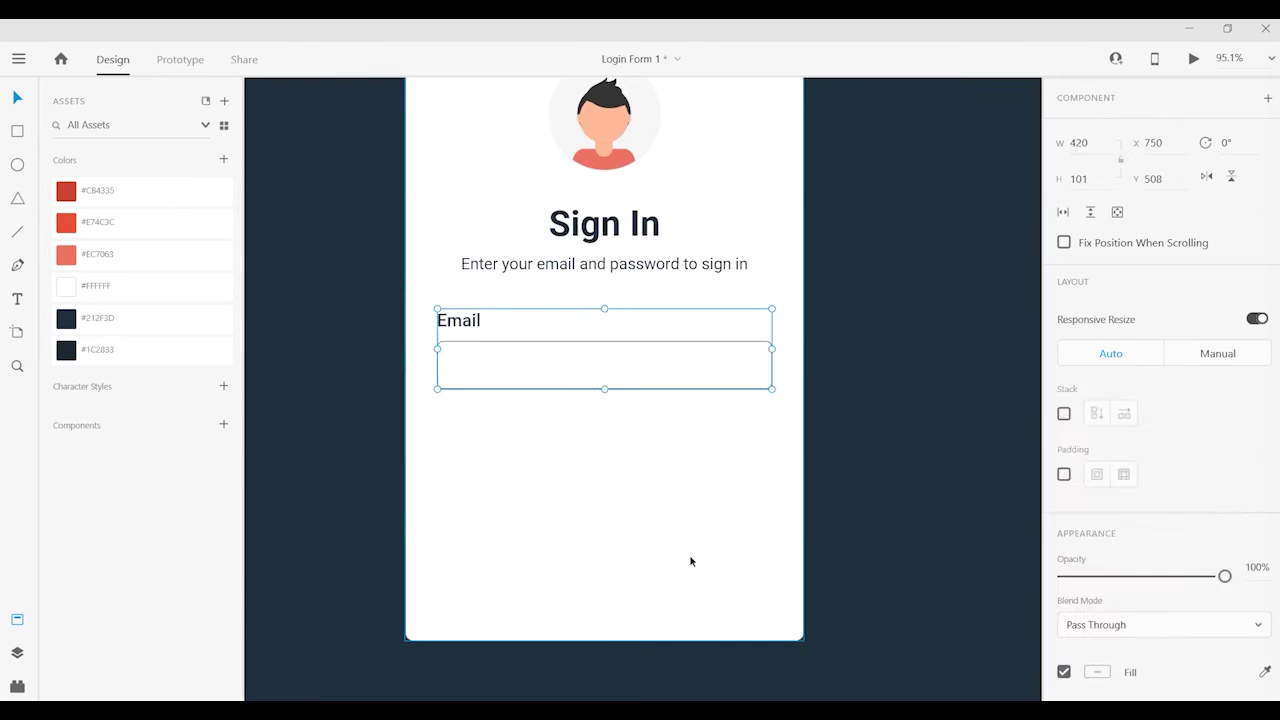
Turn the label and box into a component named Input and place a second instance
{"action": "right_click", "coordinate": [495, 355]}
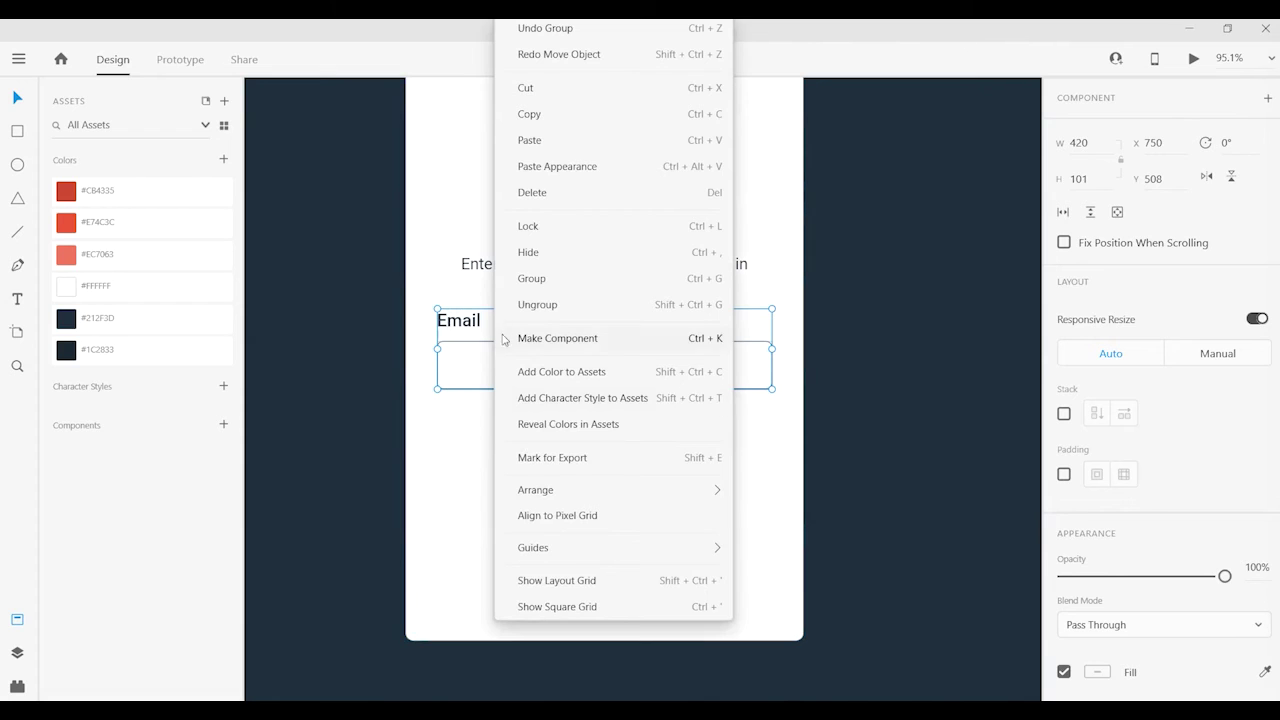
{"action": "left_click", "coordinate": [573, 340]}
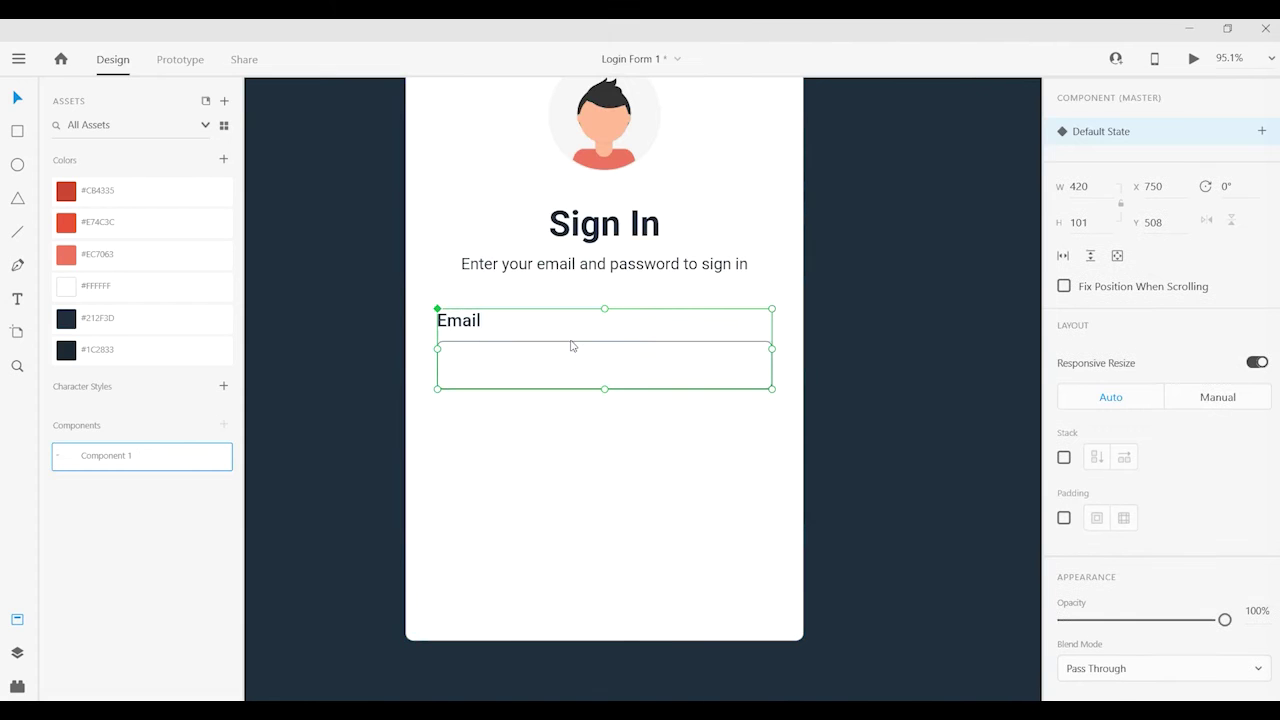
{"action": "double_click", "coordinate": [110, 457]}
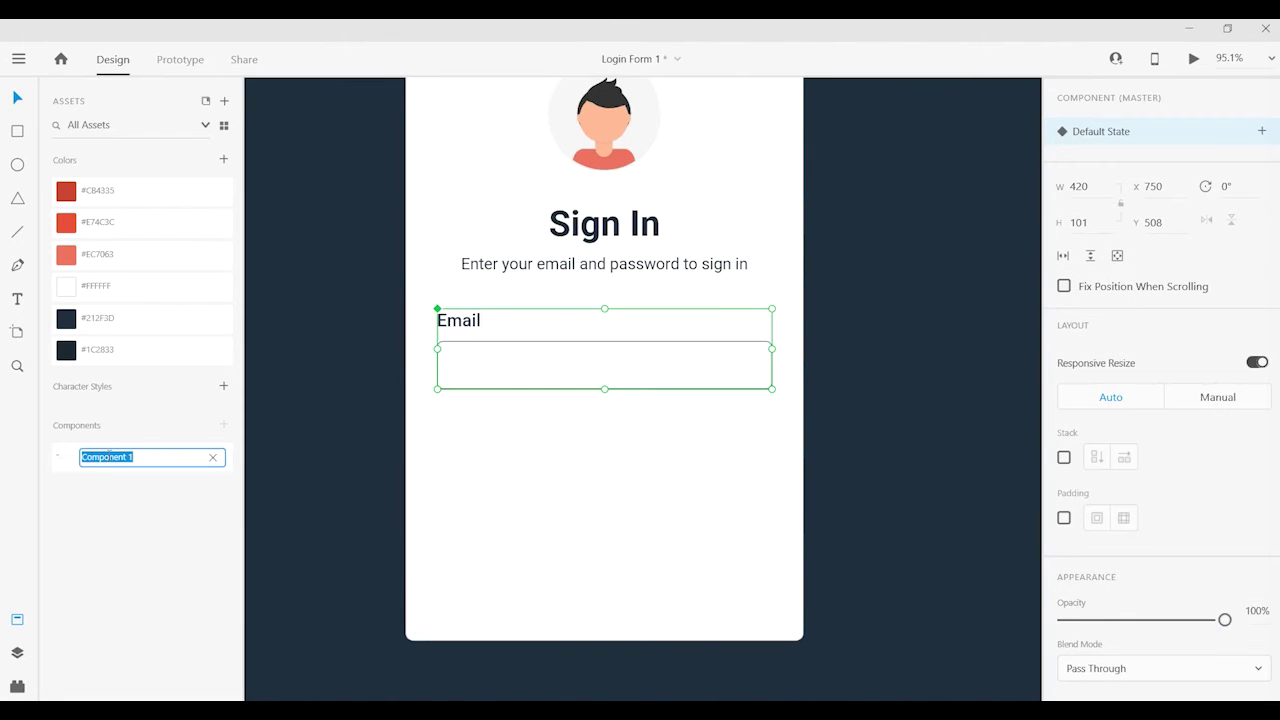
{"action": "type", "text": "Input"}
{"action": "key", "text": "Return"}
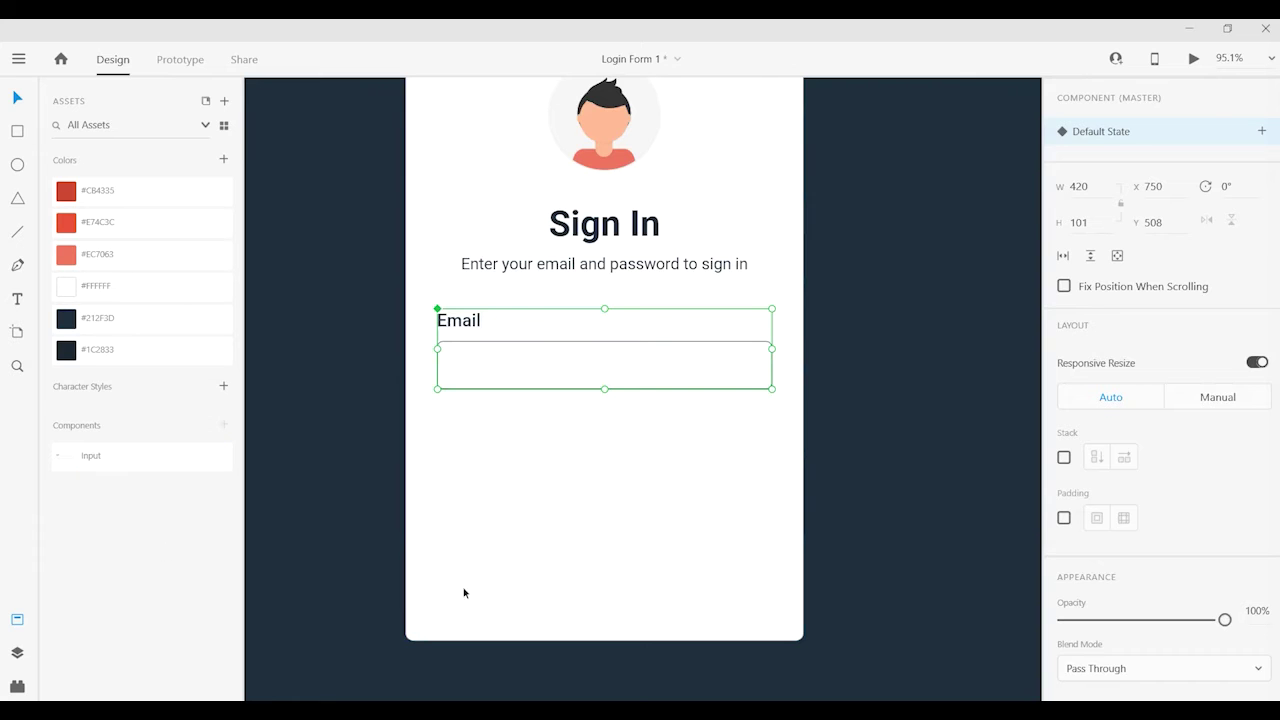
{"action": "mouse_move", "coordinate": [126, 470]}
{"action": "left_mouse_down"}
{"action": "mouse_move", "coordinate": [615, 482]}
{"action": "mouse_move", "coordinate": [543, 500]}
{"action": "mouse_move", "coordinate": [541, 471]}
{"action": "left_mouse_up"}
Align the two Email fields and centre the form content higher on the card
{"action": "left_click", "coordinate": [551, 350]}
{"action": "scroll", "coordinate": [489, 426], "scroll_direction": "up", "scroll_amount": 3}
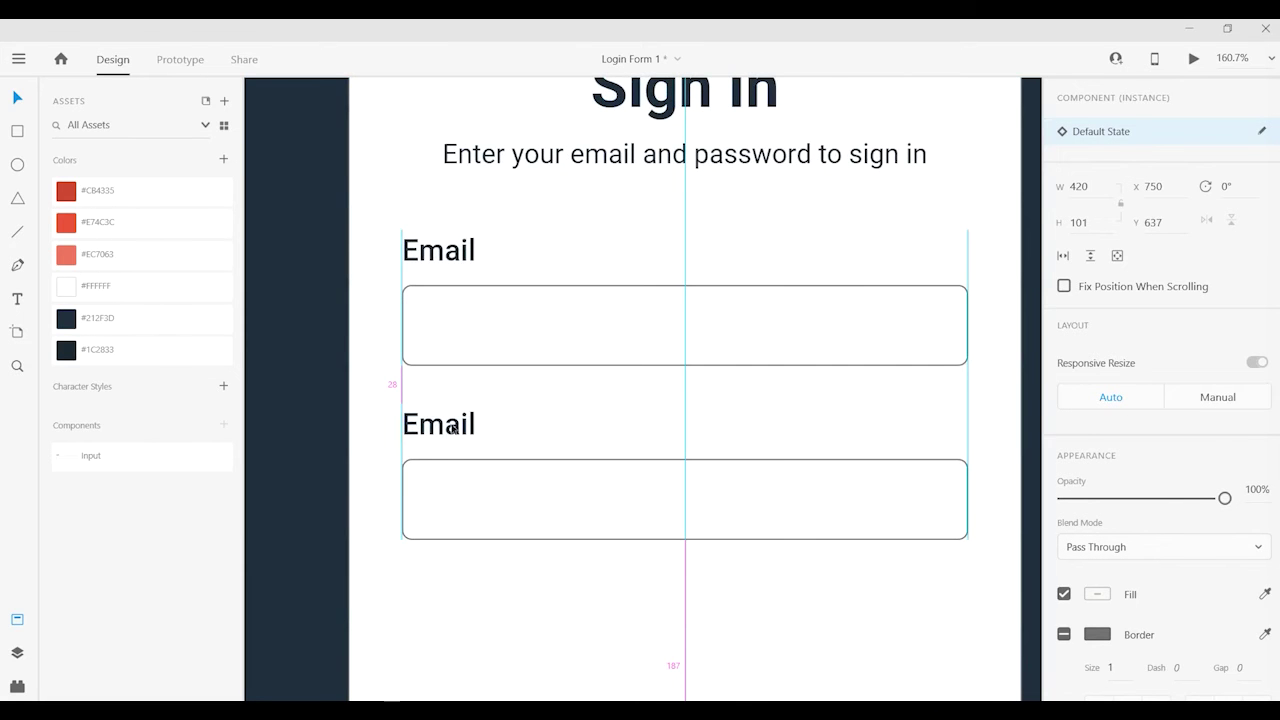
{"action": "left_click_drag", "start_coordinate": [452, 428], "coordinate": [498, 432]}
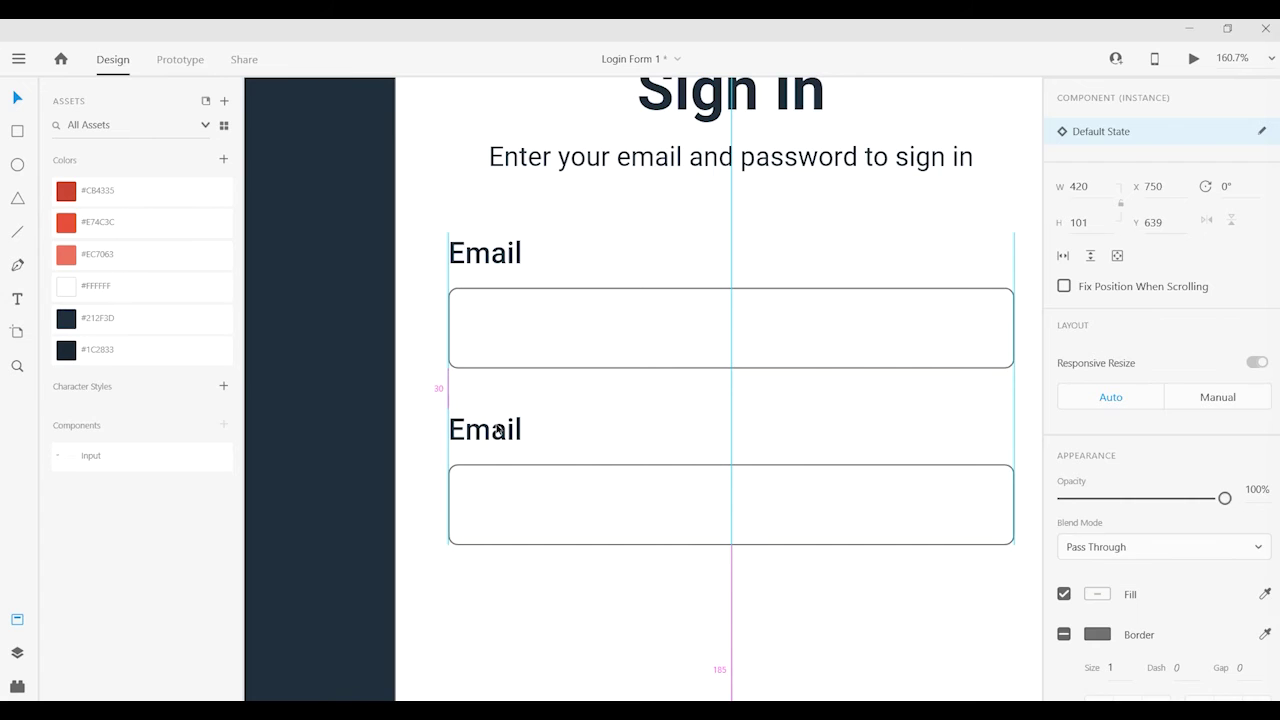
{"action": "scroll", "coordinate": [766, 611], "scroll_direction": "down", "scroll_amount": 2}
{"action": "scroll", "coordinate": [654, 546], "scroll_direction": "down", "scroll_amount": 3}
{"action": "left_click", "coordinate": [612, 407], "text": "shift"}
{"action": "left_click", "coordinate": [637, 298], "text": "shift"}
{"action": "left_click", "coordinate": [636, 264], "text": "shift"}
{"action": "left_click_drag", "start_coordinate": [636, 268], "coordinate": [634, 256]}
{"action": "left_click", "coordinate": [685, 388]}
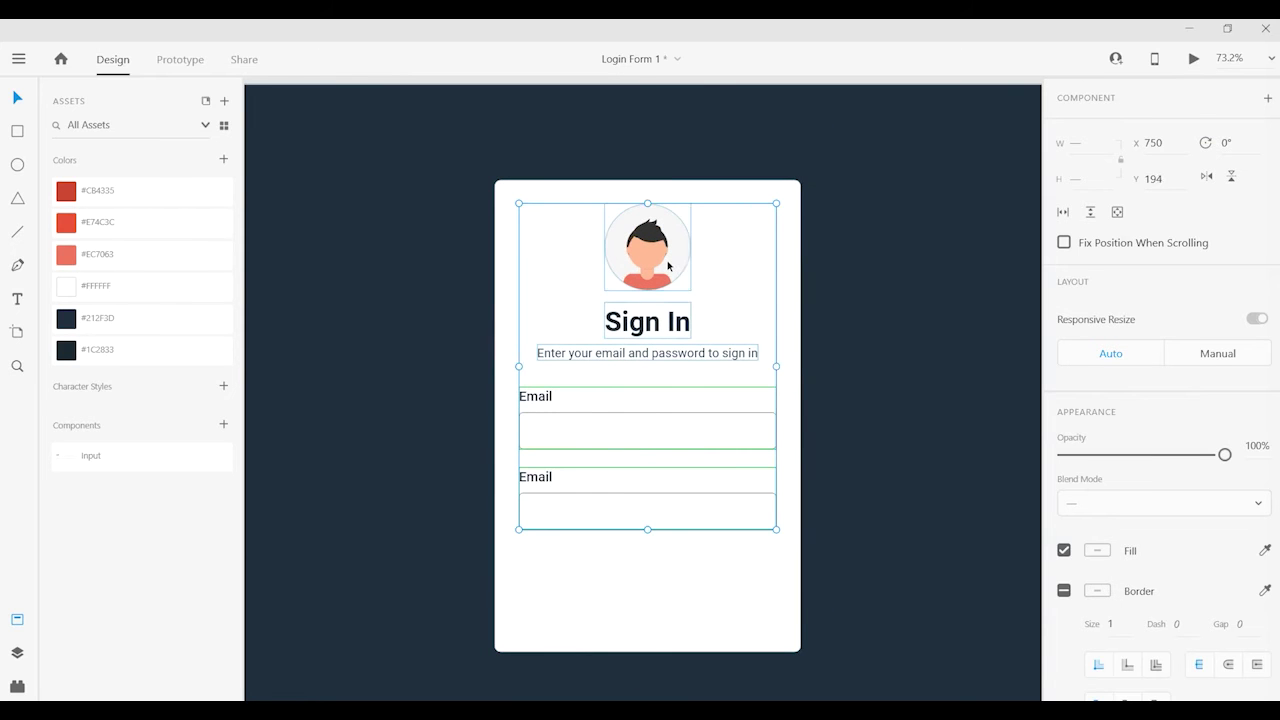
{"action": "left_click_drag", "start_coordinate": [670, 266], "coordinate": [666, 262]}
Shift both Email fields down slightly and draw a rectangle beneath them
{"action": "left_click", "coordinate": [665, 594]}
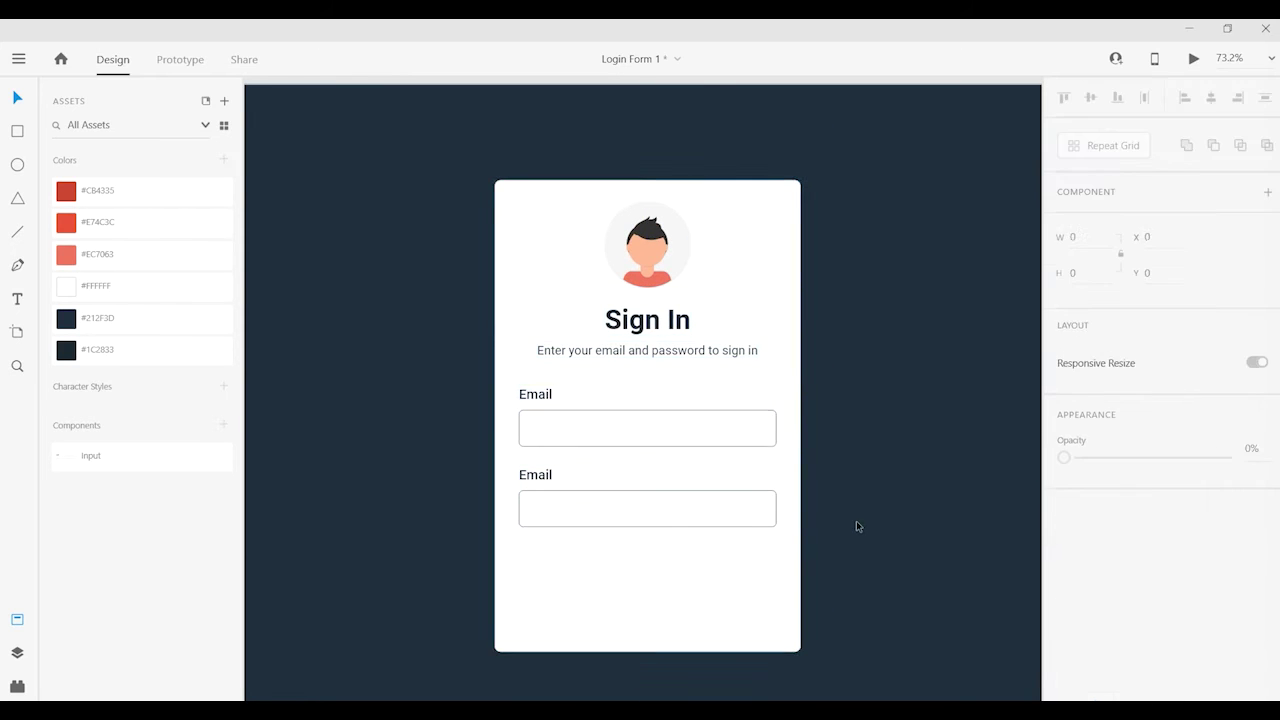
{"action": "left_click", "coordinate": [643, 495]}
{"action": "left_click", "coordinate": [677, 434], "text": "shift"}
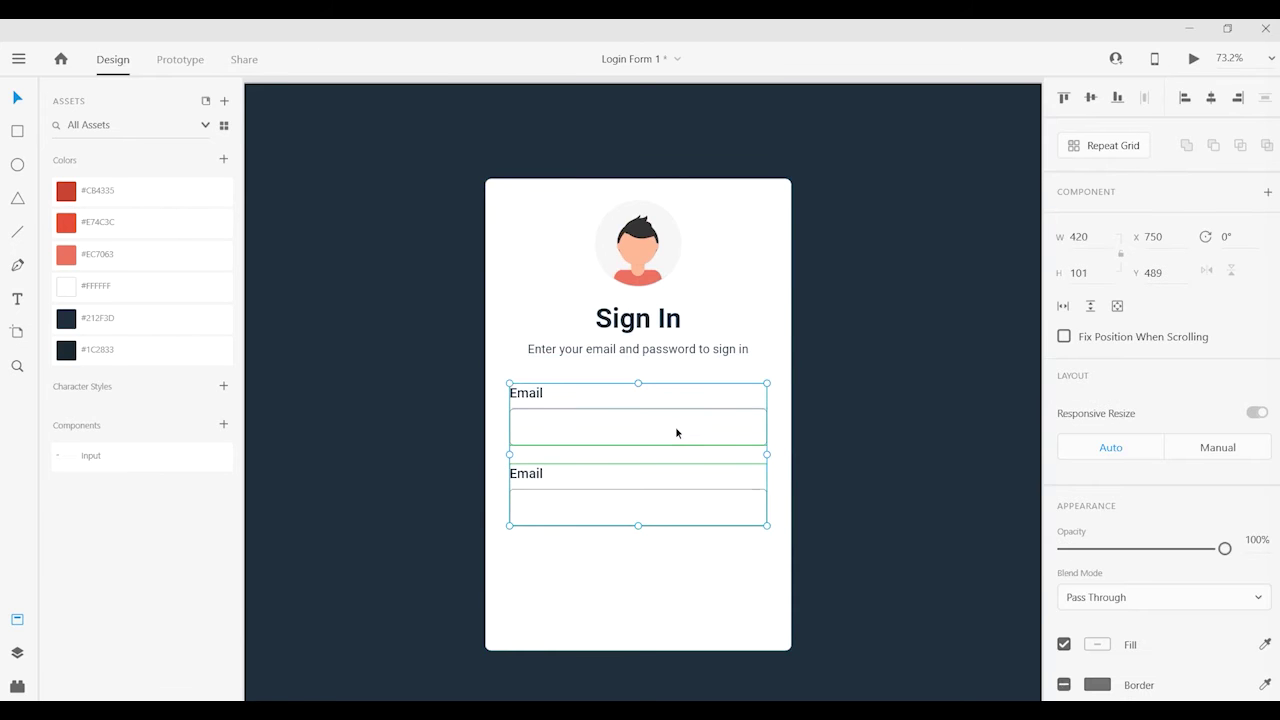
{"action": "left_click_drag", "start_coordinate": [677, 434], "coordinate": [677, 443]}
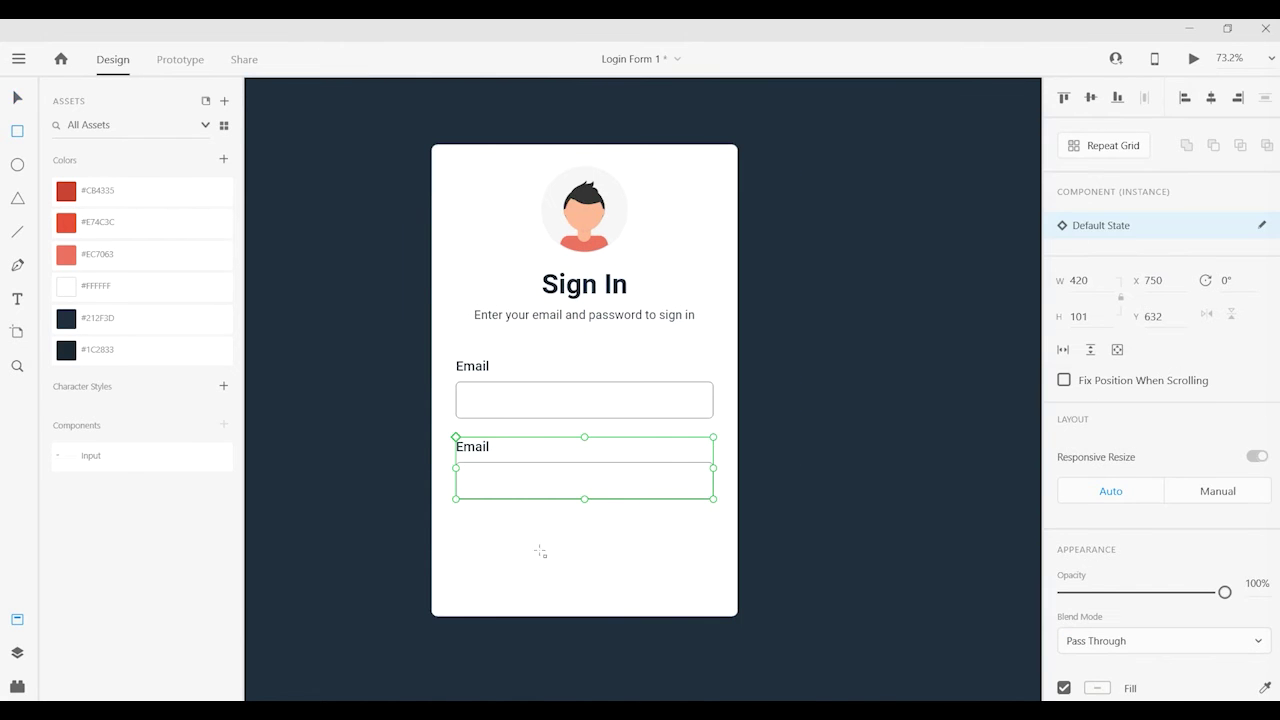
{"action": "left_click_drag", "start_coordinate": [529, 552], "coordinate": [628, 589]}
Give the new rectangle a width of 175 and a corner radius of 10
{"action": "left_click", "coordinate": [1098, 241]}
{"action": "type", "text": "17"}
{"action": "key", "text": "Return"}
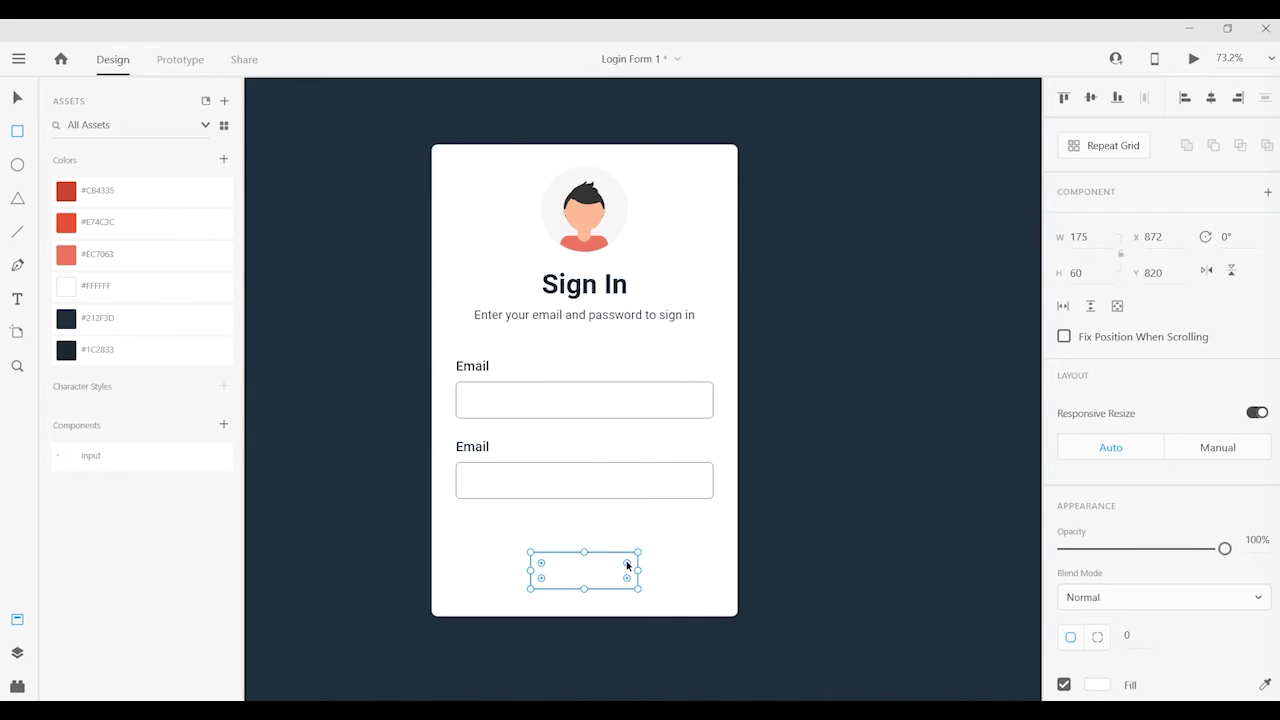
{"action": "key", "text": "v"}
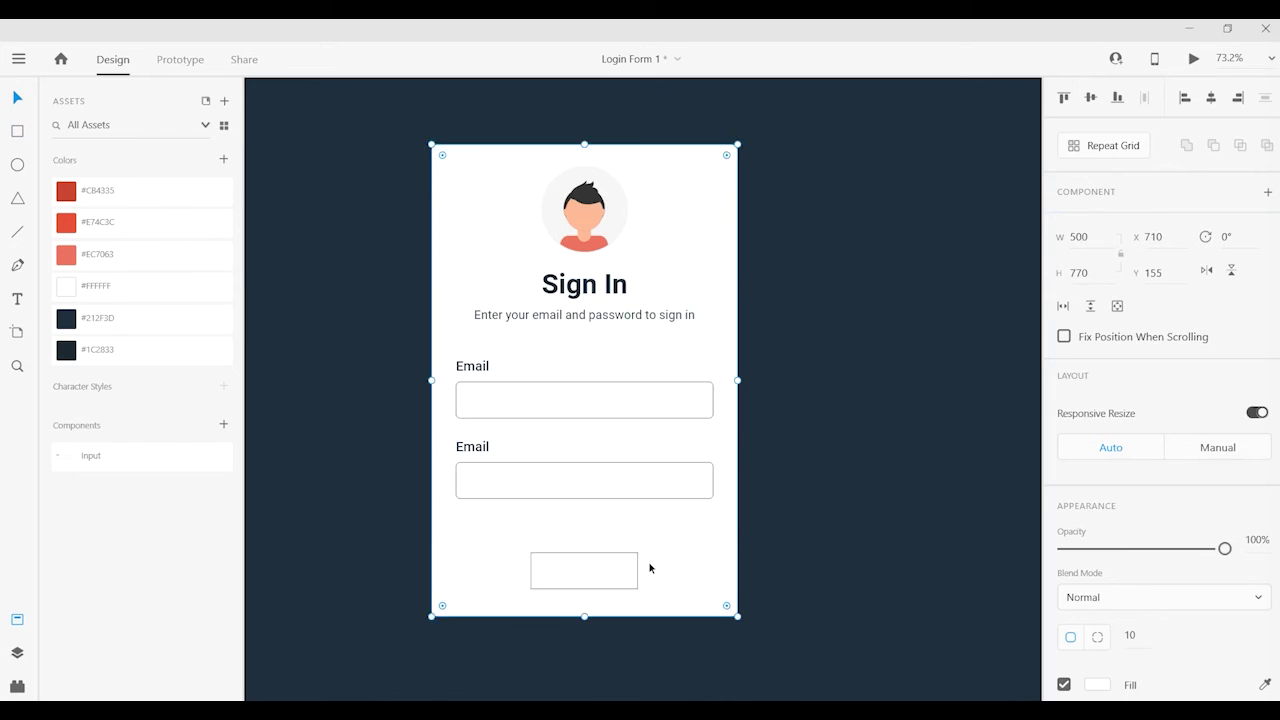
{"action": "scroll", "coordinate": [610, 570], "scroll_direction": "up", "scroll_amount": 3}
{"action": "left_click", "coordinate": [610, 561]}
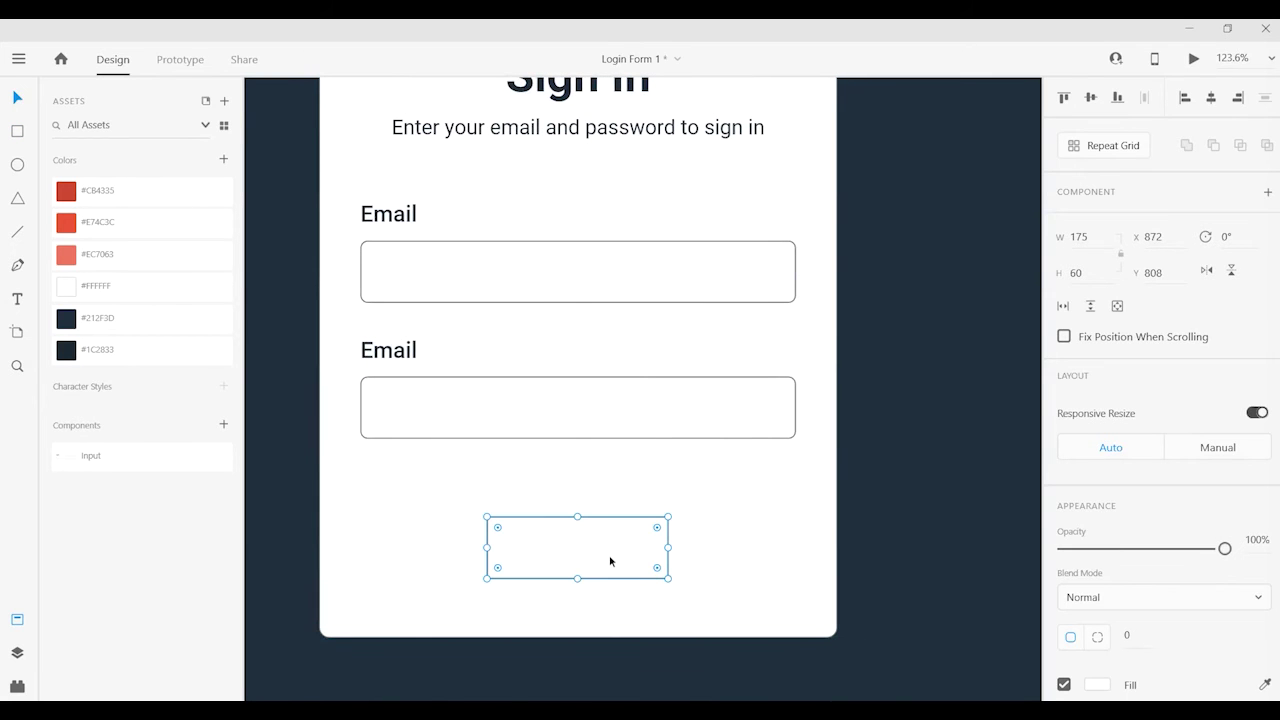
{"action": "scroll", "coordinate": [1150, 500], "scroll_direction": "down", "scroll_amount": 1}
{"action": "left_click", "coordinate": [1130, 541]}
{"action": "type", "text": "0"}
{"action": "key", "text": "Return"}
{"action": "scroll", "coordinate": [1101, 609], "scroll_direction": "down", "scroll_amount": 2}
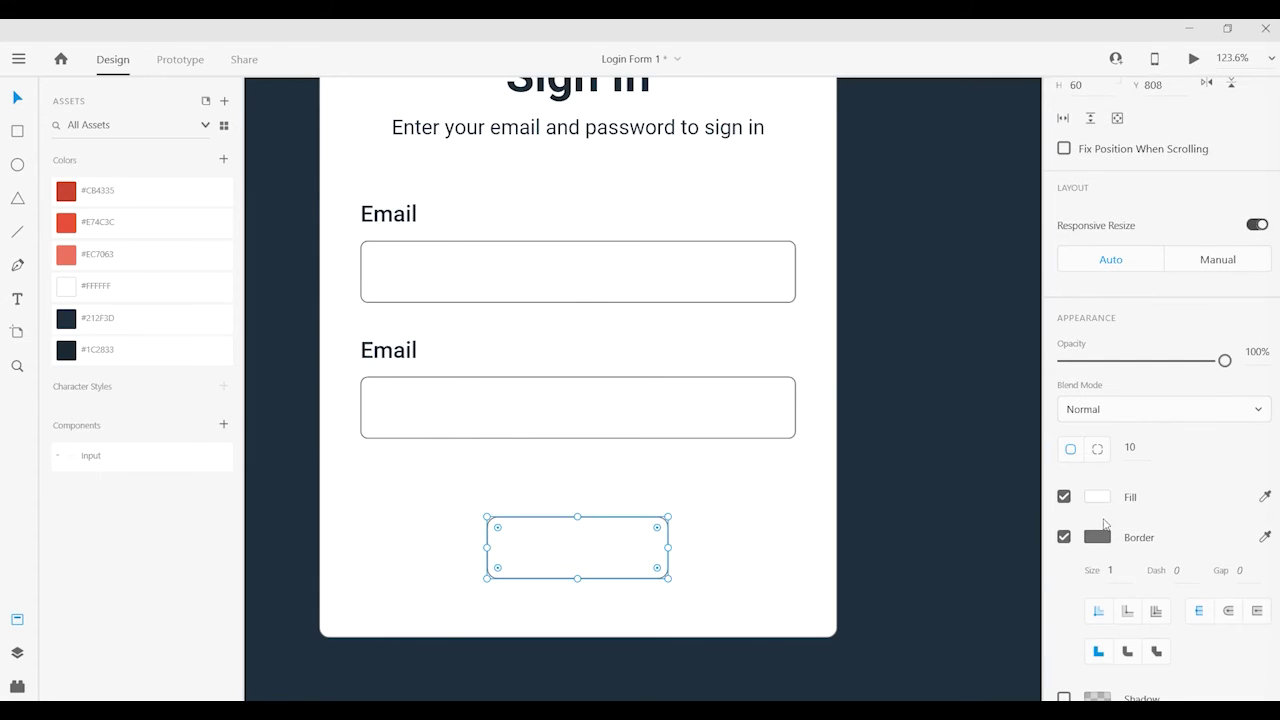
Fill the button with a linear gradient from #EC7063 to #CB4335, adding a middle stop
{"action": "left_click", "coordinate": [1108, 497]}
{"action": "left_click", "coordinate": [895, 362]}
{"action": "left_click", "coordinate": [893, 395]}
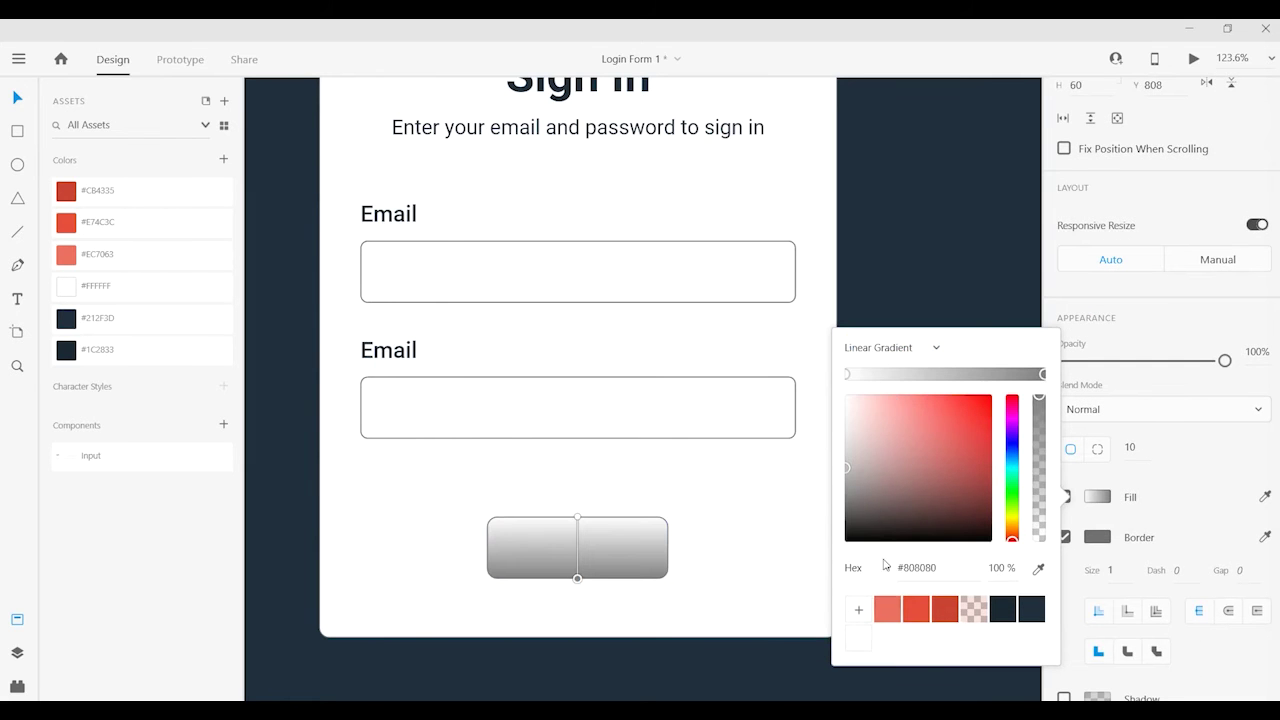
{"action": "left_click", "coordinate": [847, 374]}
{"action": "left_click", "coordinate": [887, 609]}
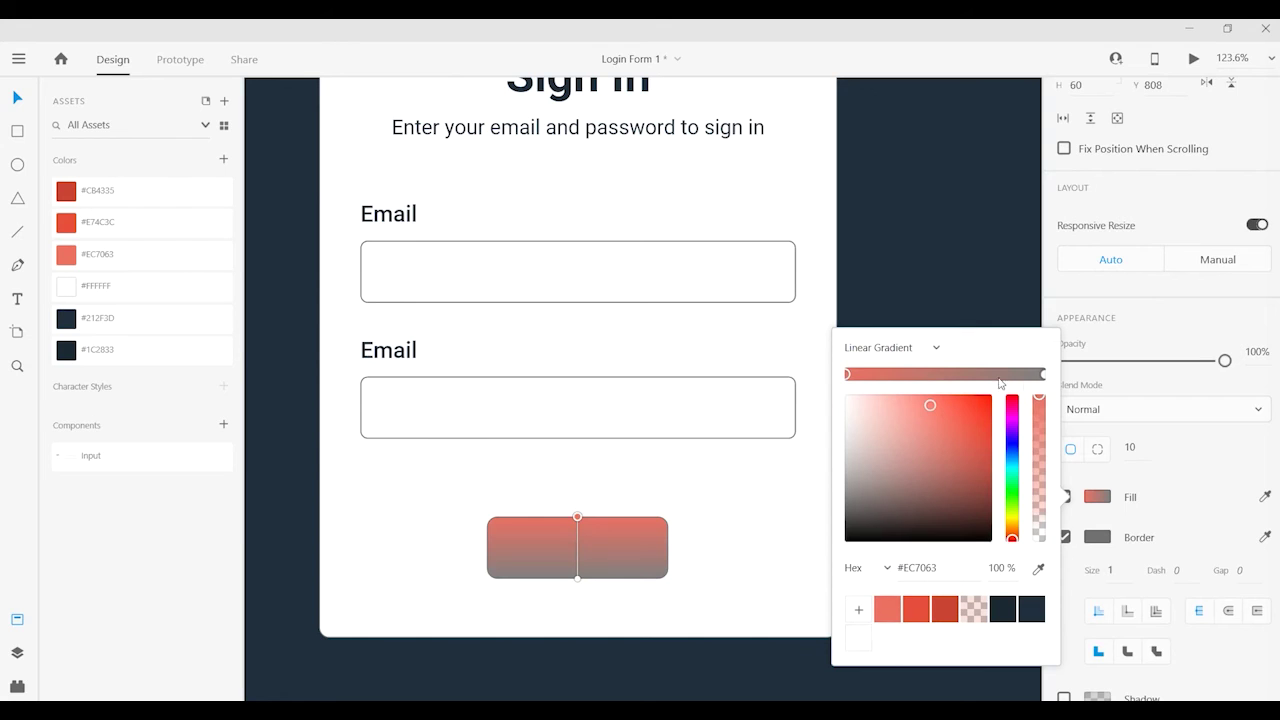
{"action": "left_click", "coordinate": [1045, 376]}
{"action": "left_click", "coordinate": [945, 609]}
{"action": "left_click", "coordinate": [948, 374]}
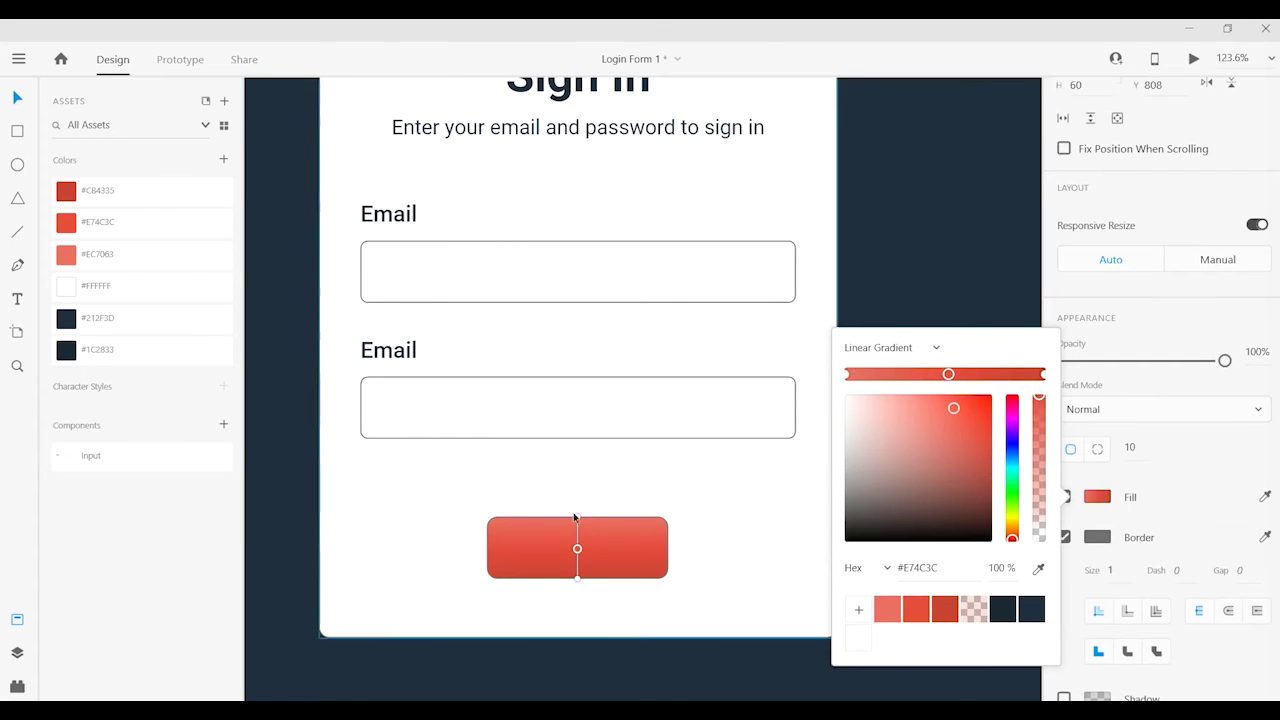
Angle the button gradient diagonally toward the top-right, keeping the light #EC7063 start stop
{"action": "left_click_drag", "start_coordinate": [577, 518], "coordinate": [492, 582]}
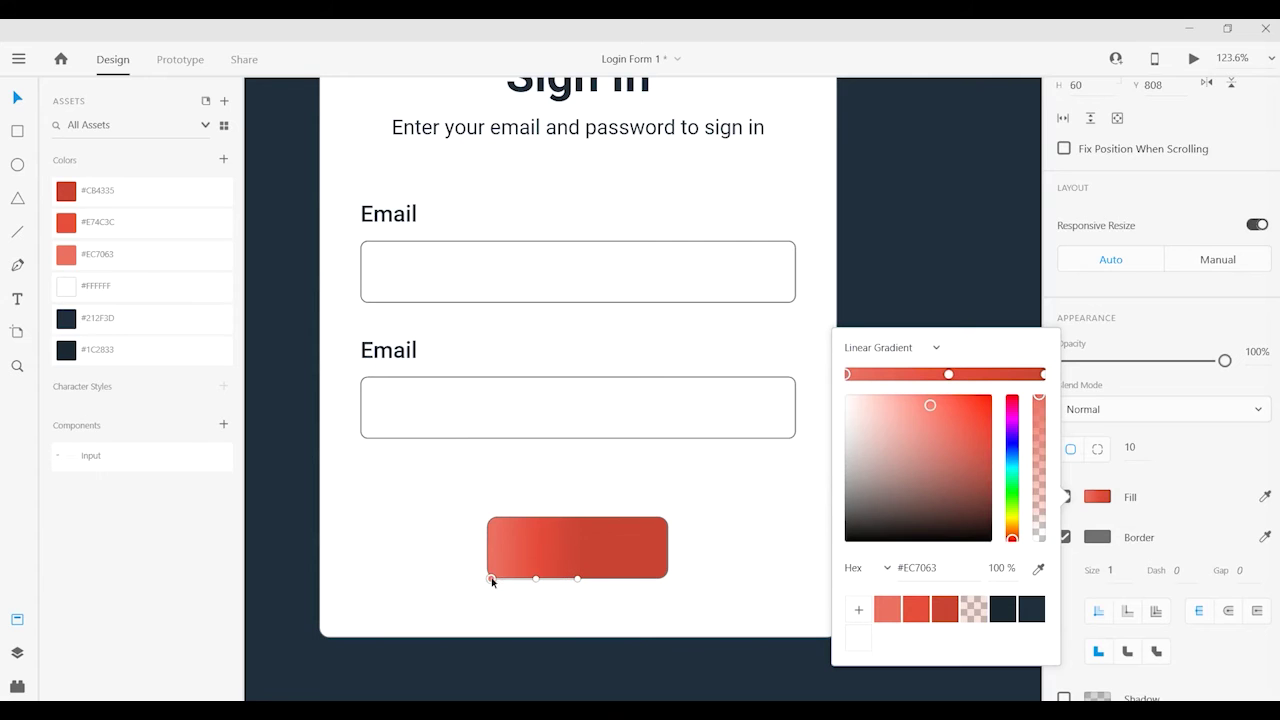
{"action": "left_click_drag", "start_coordinate": [583, 581], "coordinate": [665, 521]}
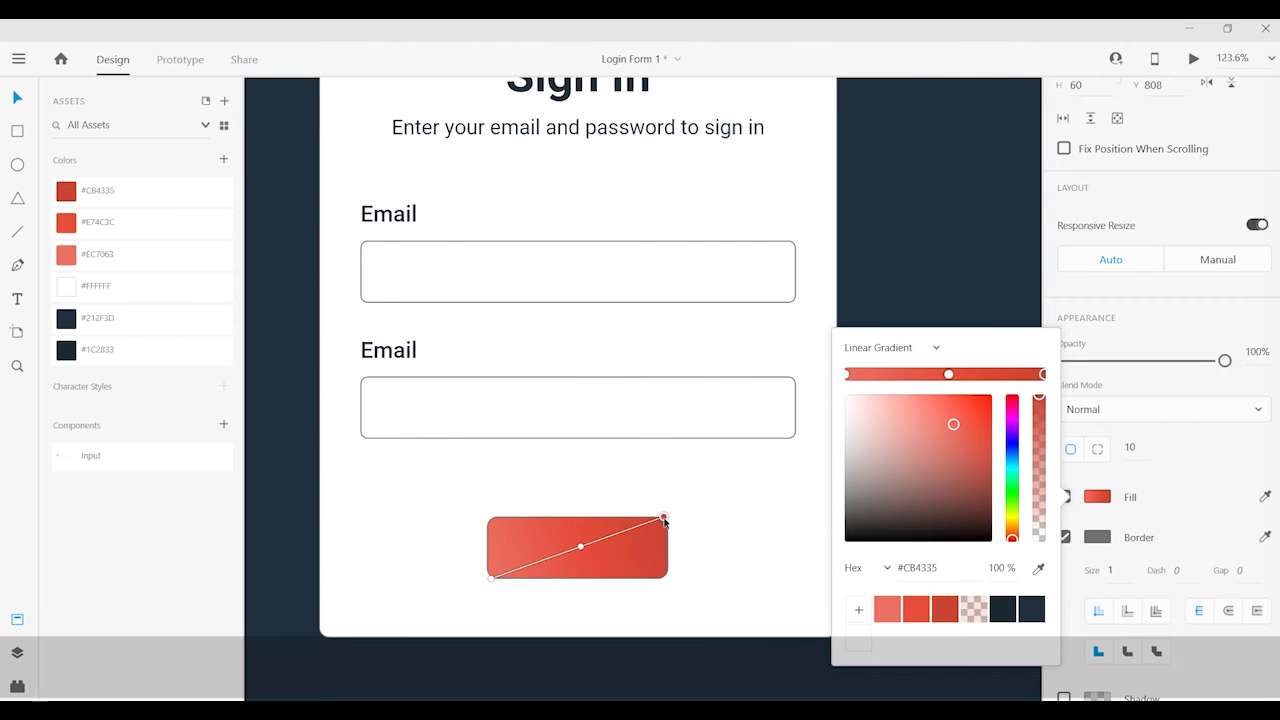
{"action": "left_click", "coordinate": [491, 577]}
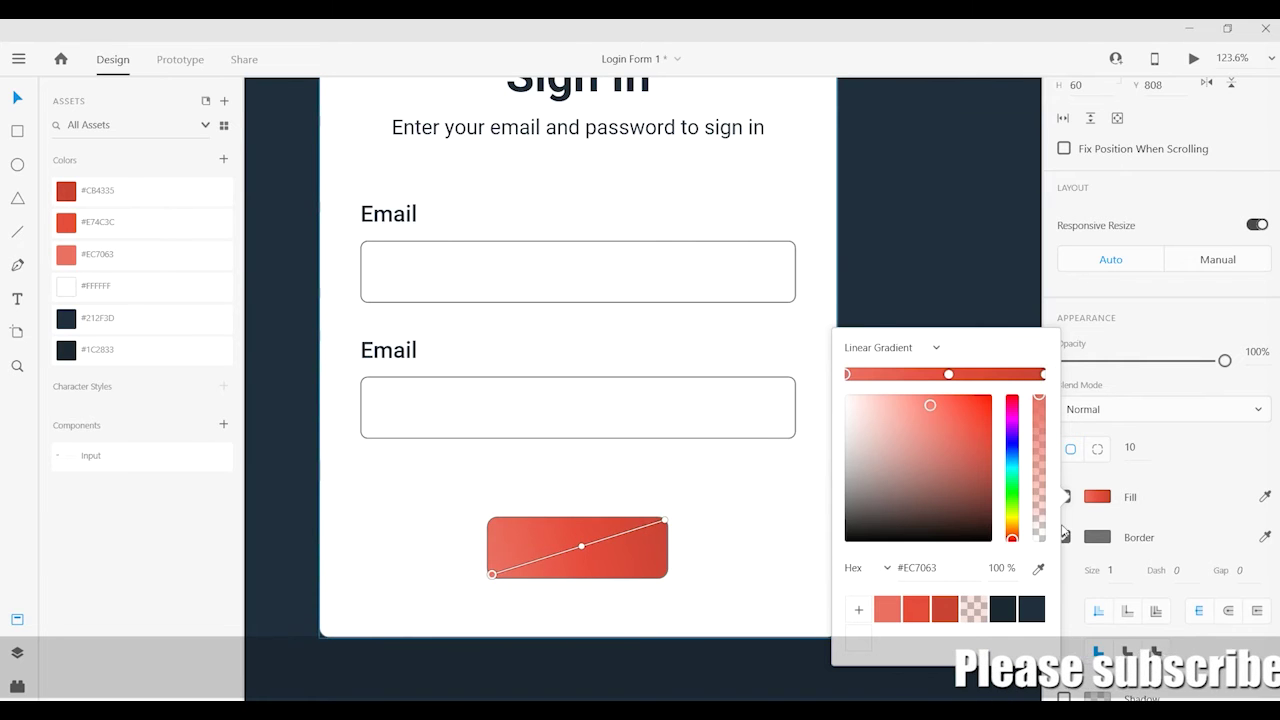
{"action": "left_click", "coordinate": [1088, 500]}
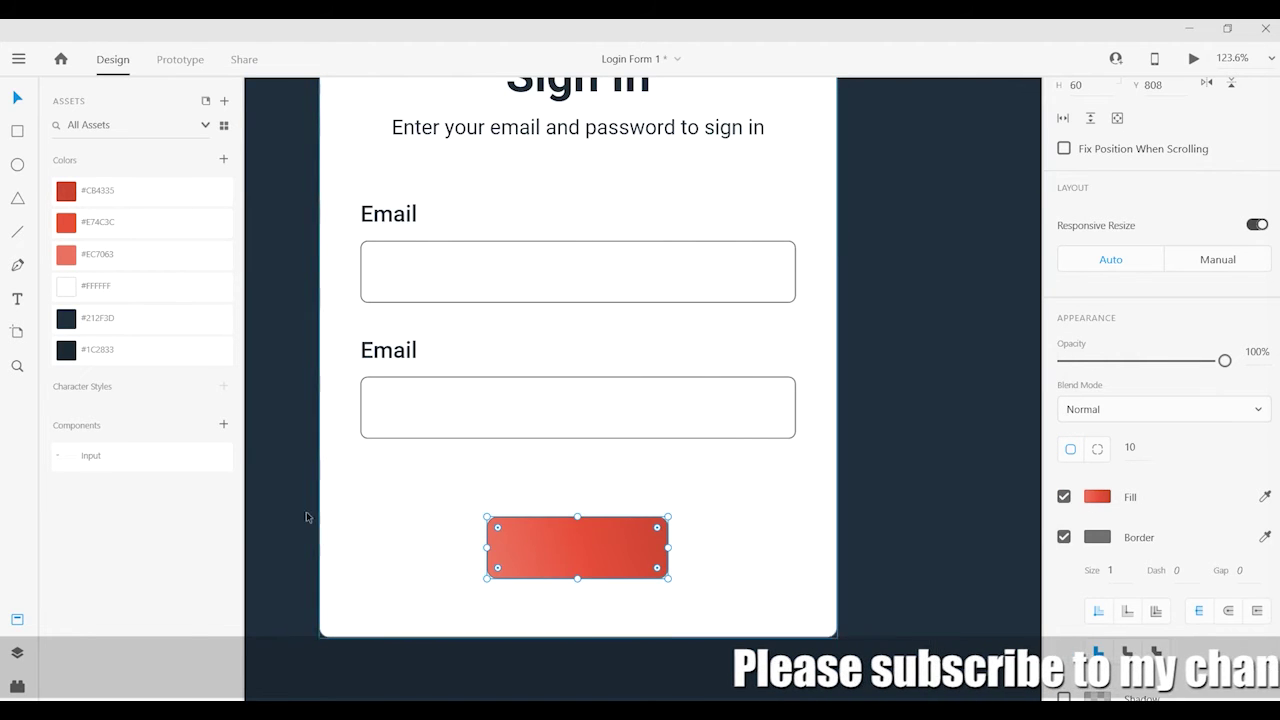
{"action": "left_click", "coordinate": [17, 300]}
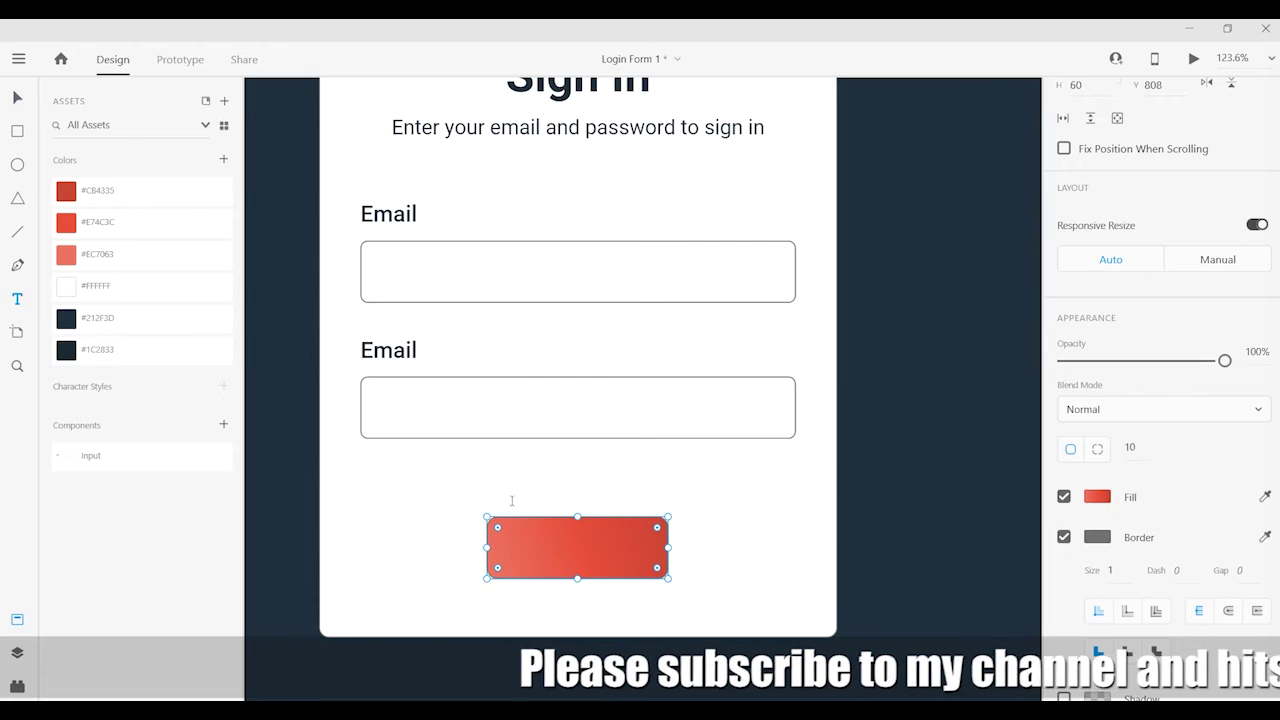
Add a 'Login' text label and centre it on the red button
{"action": "left_click", "coordinate": [529, 488]}
{"action": "type", "text": "Login"}
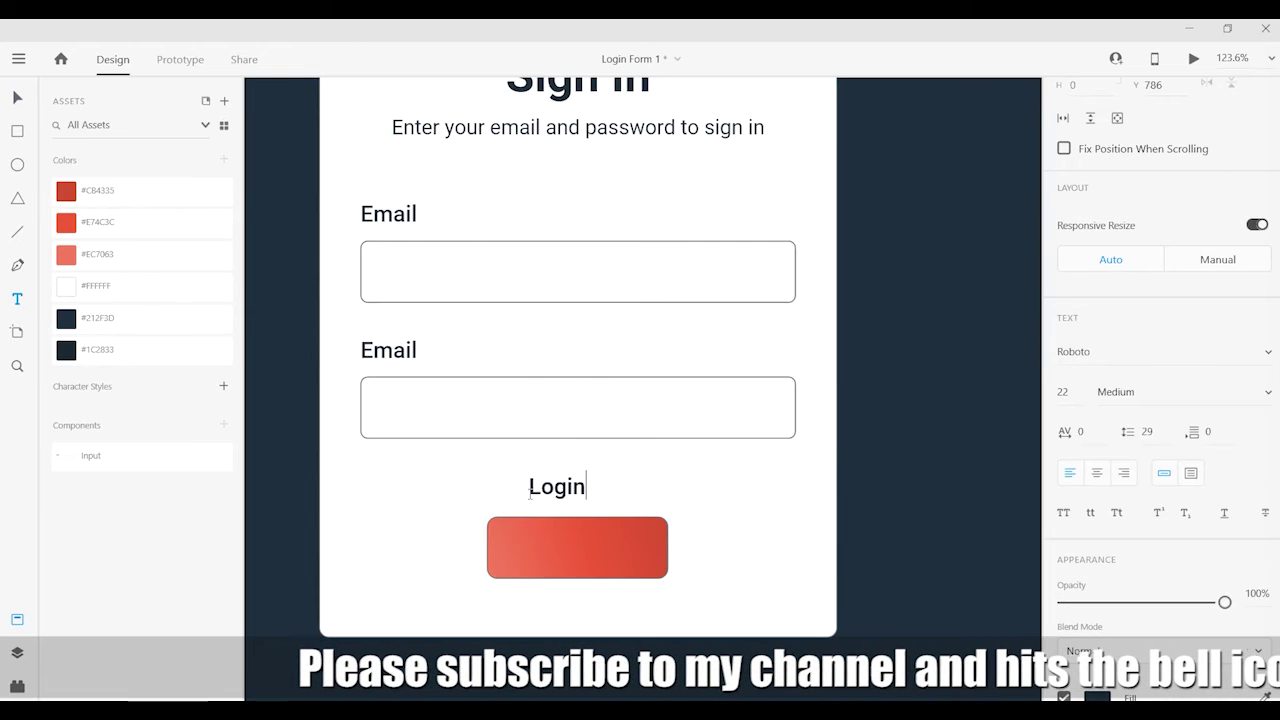
{"action": "key", "text": "Escape"}
{"action": "left_click_drag", "start_coordinate": [571, 499], "coordinate": [592, 562]}
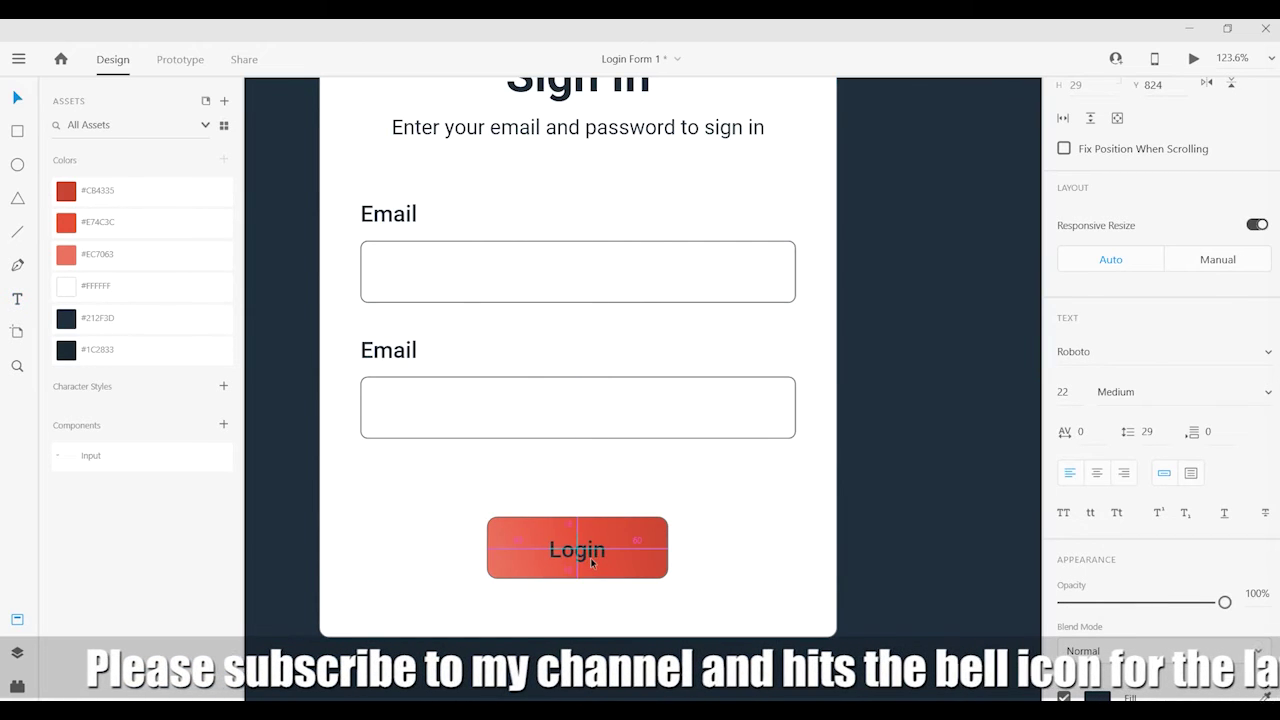
Make the Login label white (#FFFFFF) with Bold font weight
{"action": "left_click", "coordinate": [650, 538], "text": "shift"}
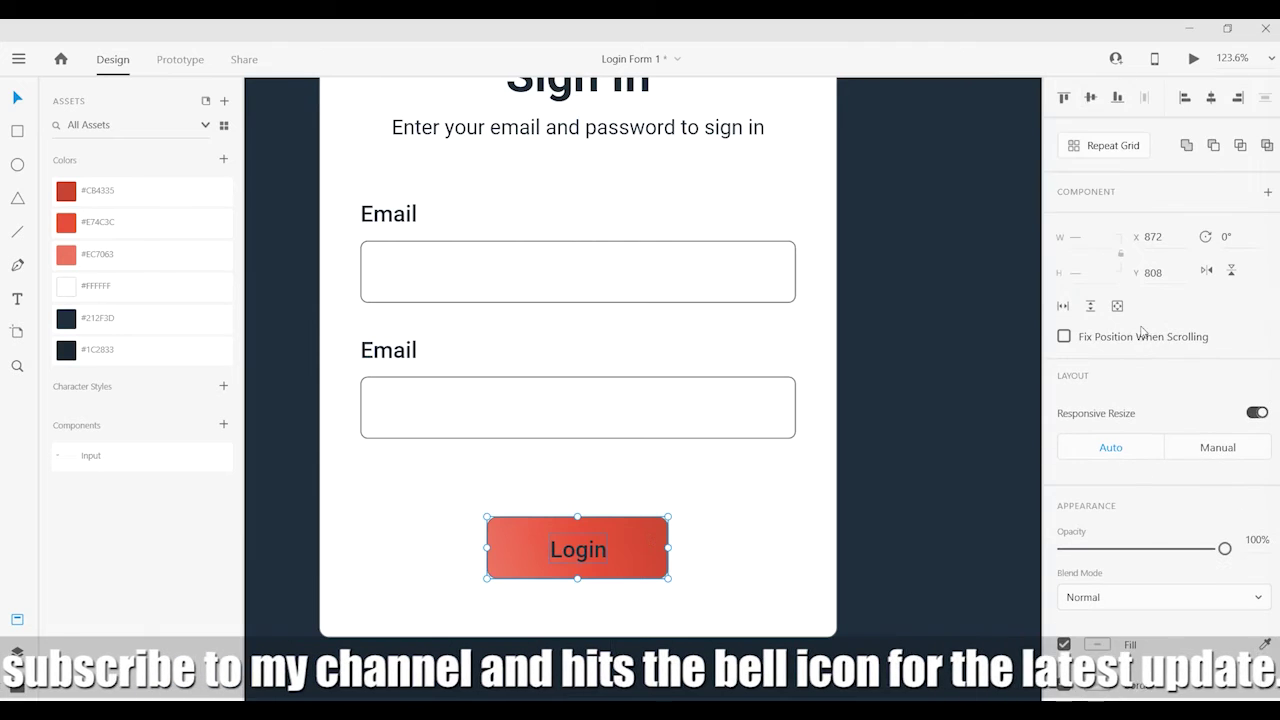
{"action": "scroll", "coordinate": [1127, 577], "scroll_direction": "down", "scroll_amount": 5}
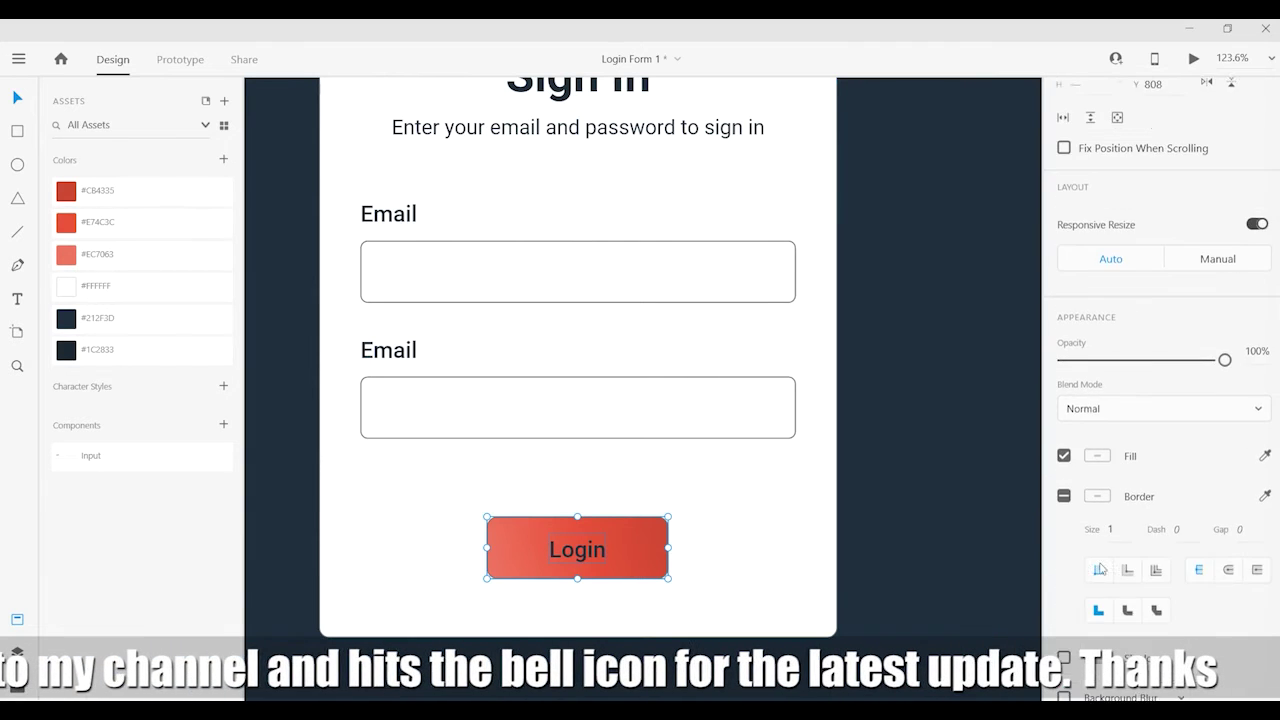
{"action": "scroll", "coordinate": [1127, 577], "scroll_direction": "up", "scroll_amount": 5}
{"action": "scroll", "coordinate": [1127, 577], "scroll_direction": "down", "scroll_amount": 3}
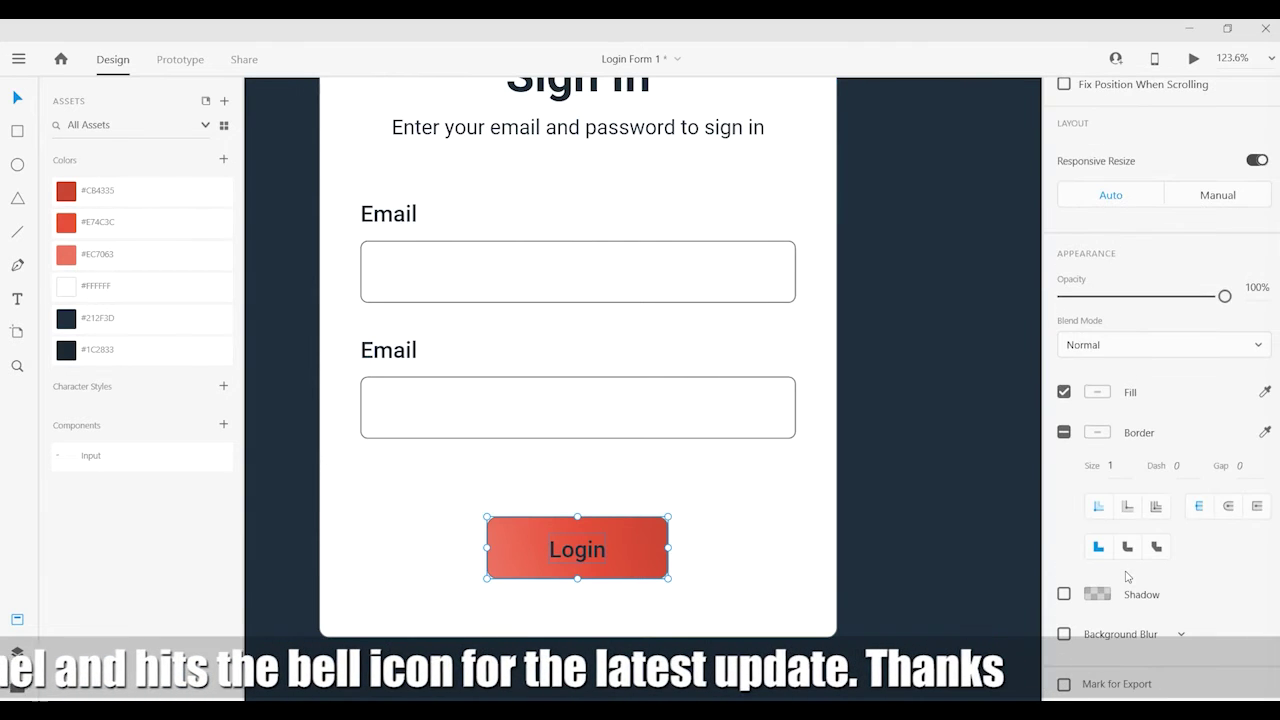
{"action": "left_click", "coordinate": [717, 574]}
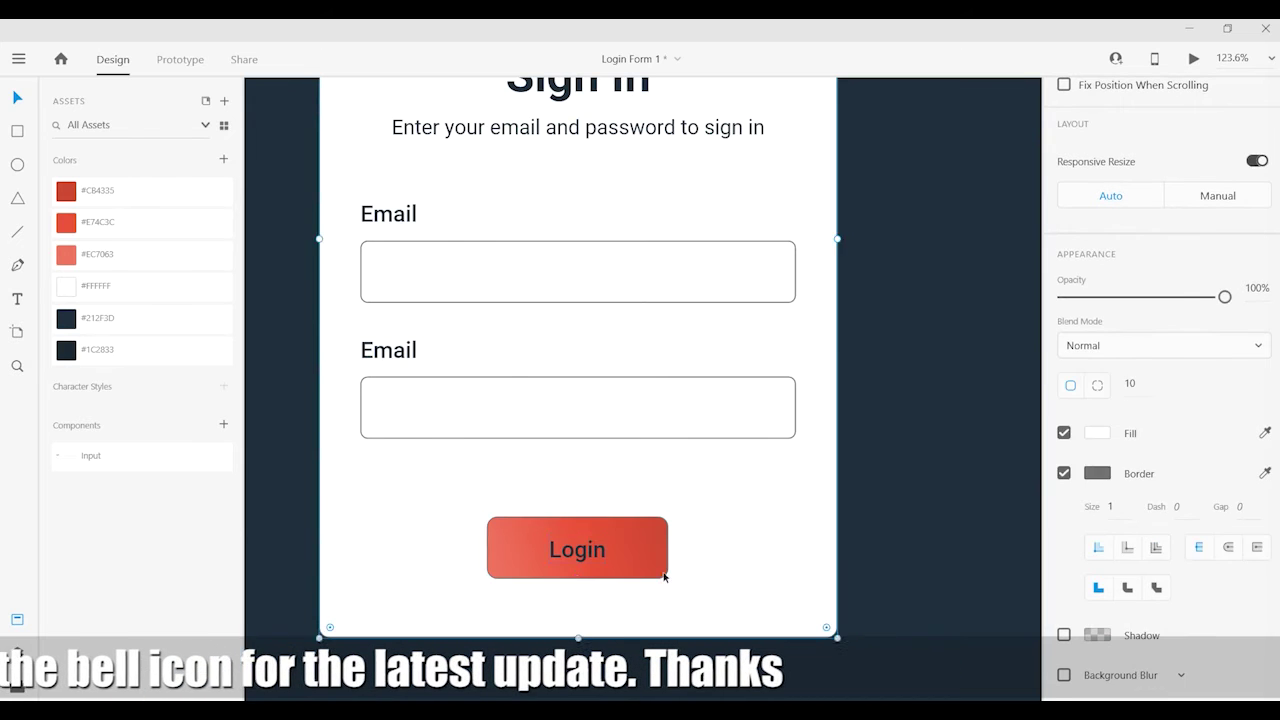
{"action": "double_click", "coordinate": [577, 560]}
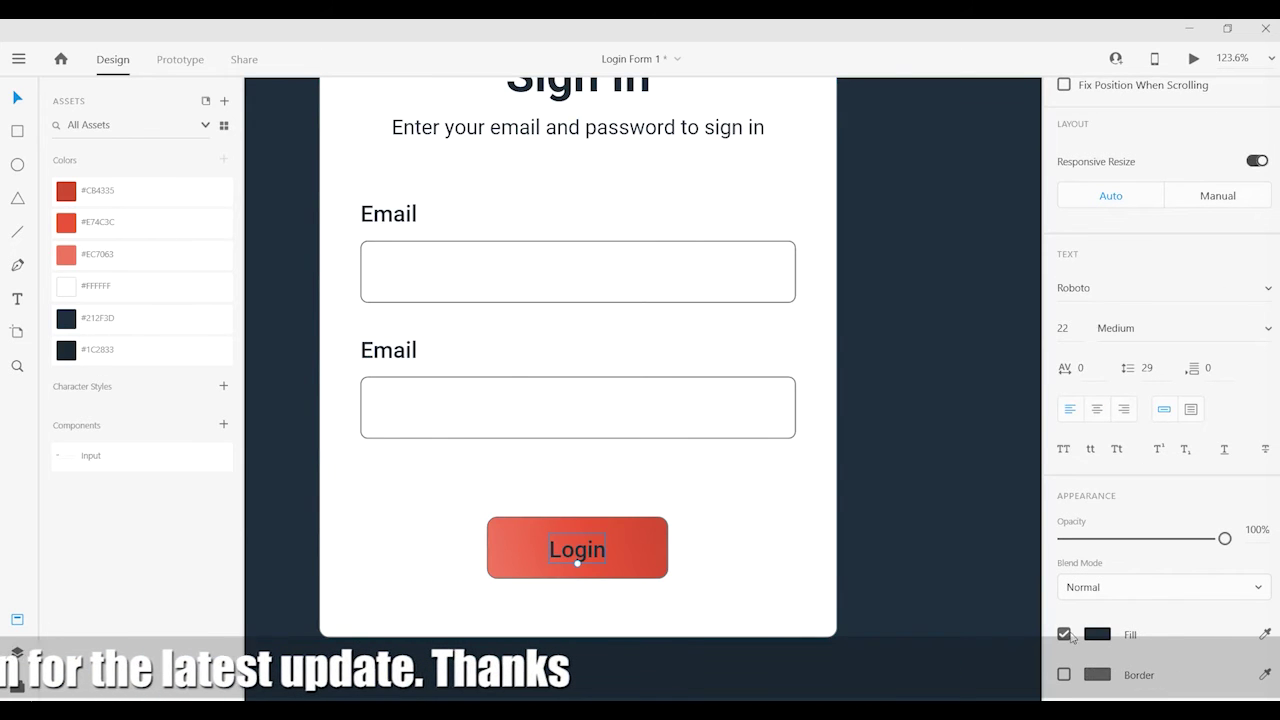
{"action": "left_click", "coordinate": [115, 287]}
{"action": "scroll", "coordinate": [1122, 606], "scroll_direction": "down", "scroll_amount": 2}
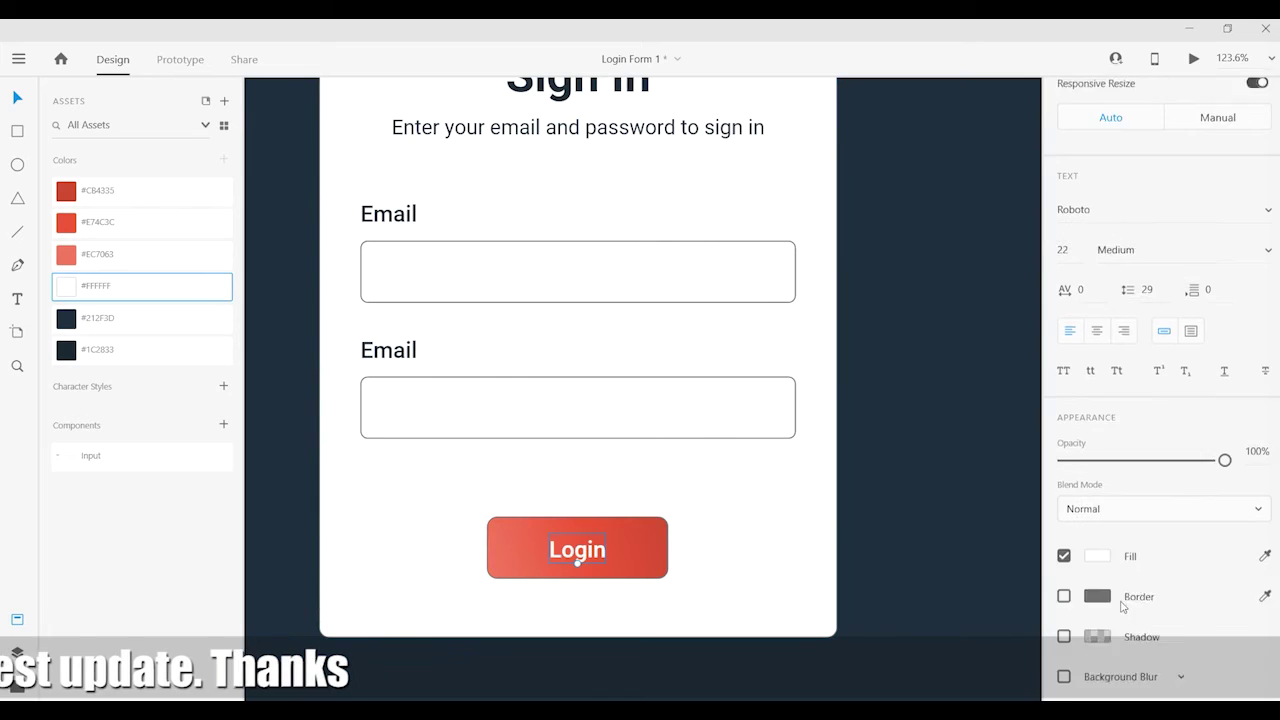
{"action": "scroll", "coordinate": [1122, 606], "scroll_direction": "down", "scroll_amount": 1}
{"action": "left_click", "coordinate": [1141, 207]}
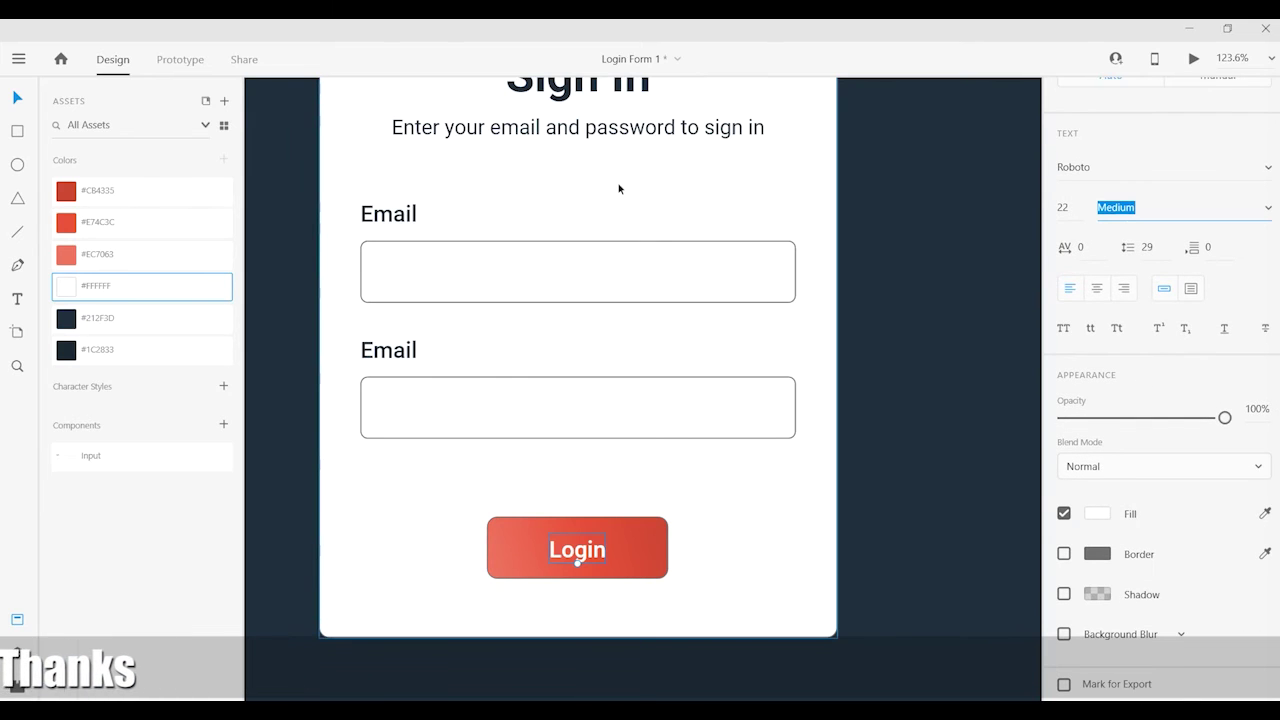
{"action": "type", "text": "Bold"}
{"action": "key", "text": "Return"}
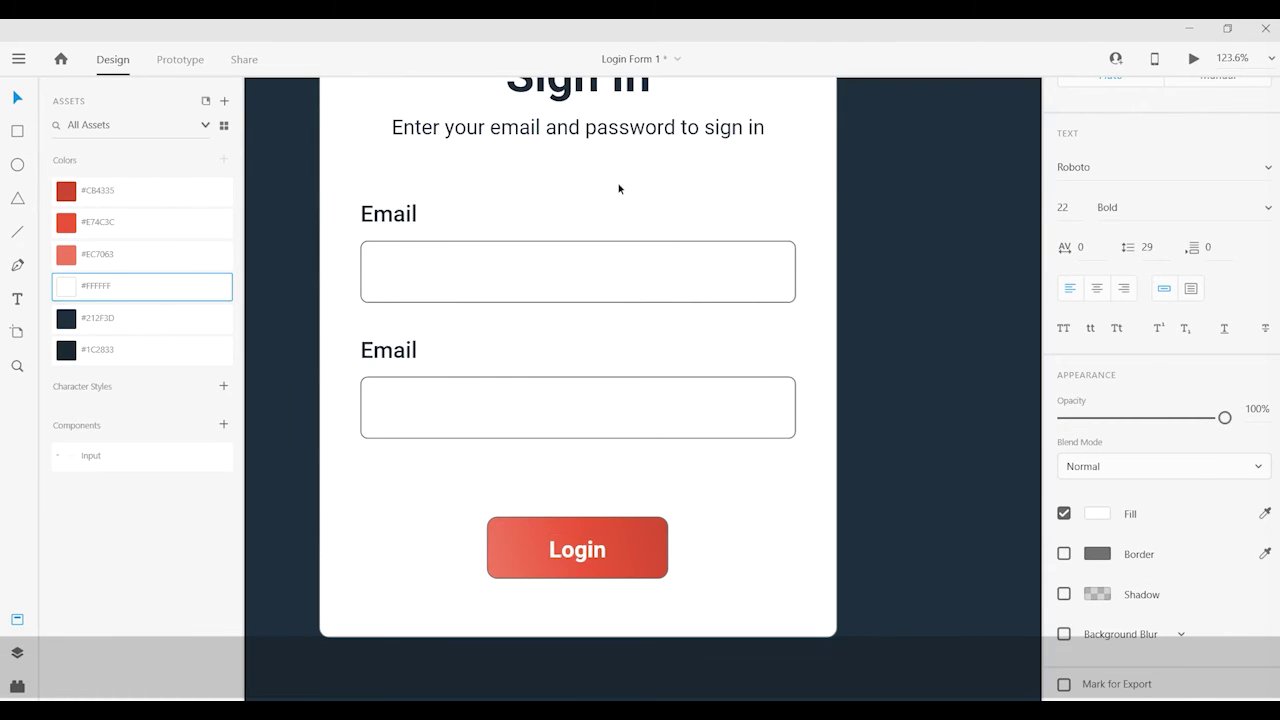
Remove the border from the button's rectangle
{"action": "left_click", "coordinate": [623, 540]}
{"action": "scroll", "coordinate": [1122, 197], "scroll_direction": "up", "scroll_amount": 5}
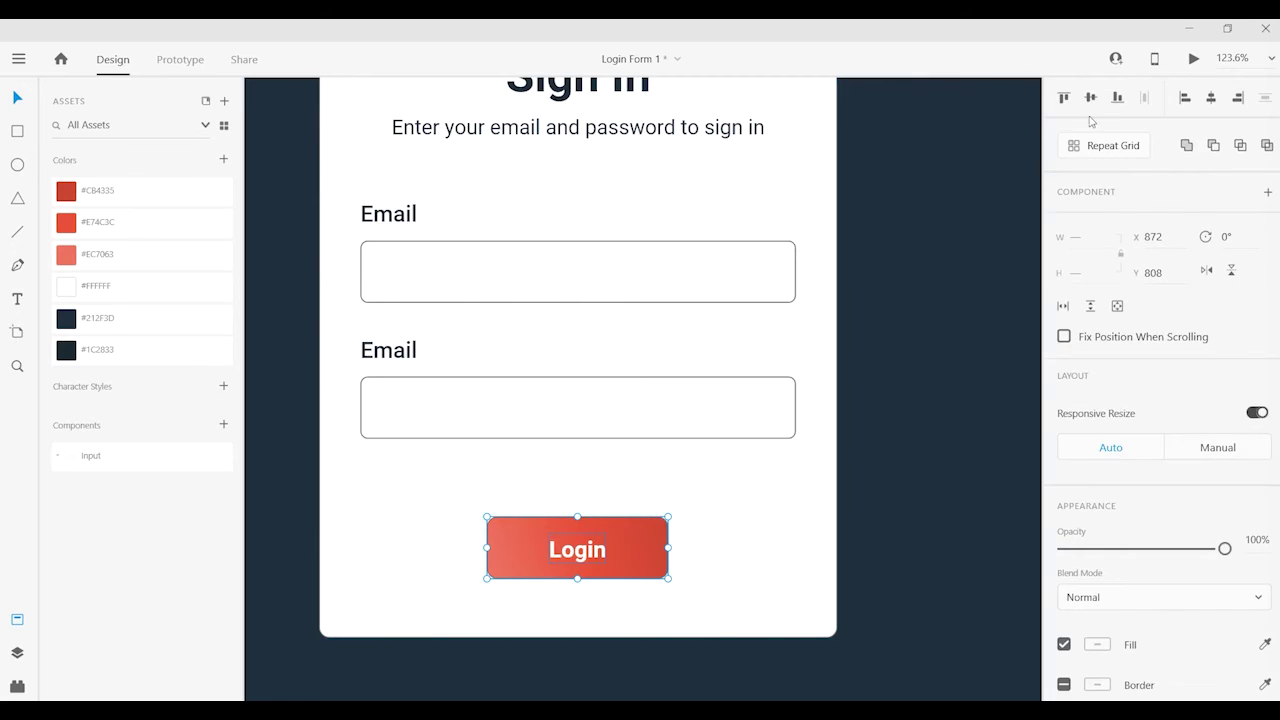
{"action": "left_click", "coordinate": [600, 555]}
{"action": "scroll", "coordinate": [714, 560], "scroll_direction": "down", "scroll_amount": 1}
{"action": "scroll", "coordinate": [1160, 590], "scroll_direction": "down", "scroll_amount": 5}
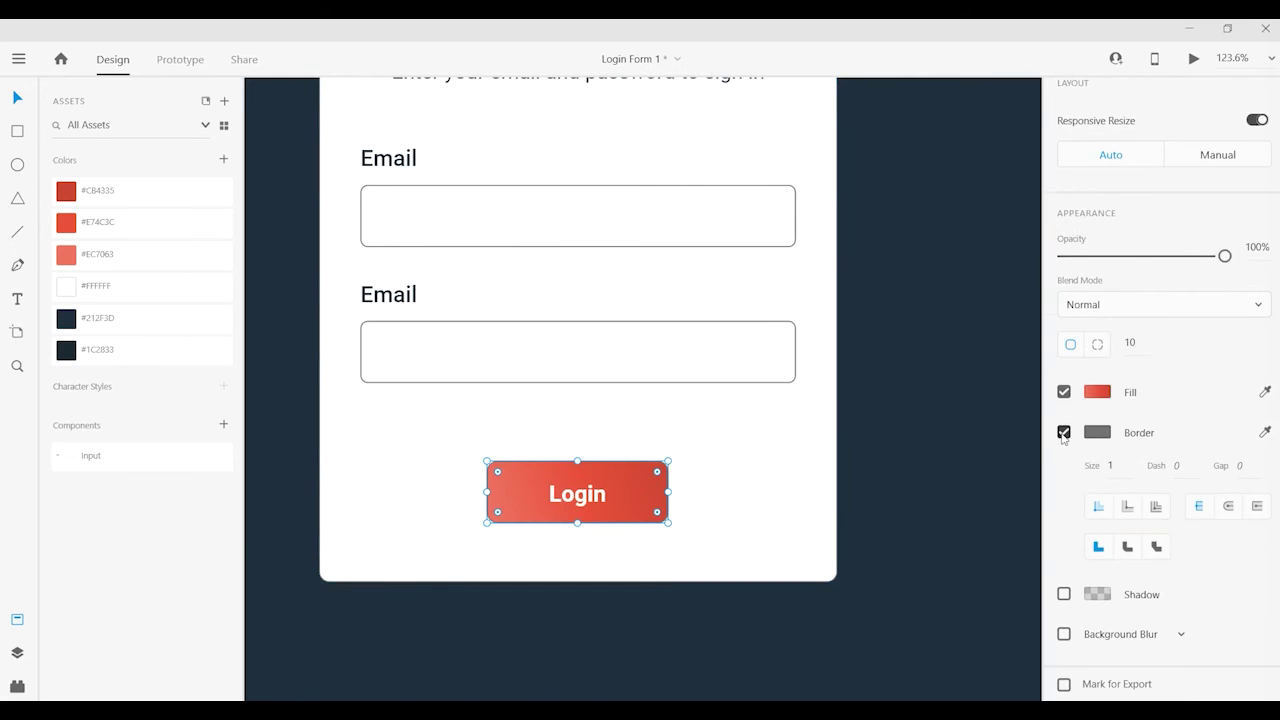
{"action": "left_click", "coordinate": [1063, 431]}
Add a button drop shadow with Y offset 2 and 19% black opacity
{"action": "left_click", "coordinate": [1063, 594]}
{"action": "left_click", "coordinate": [1168, 627]}
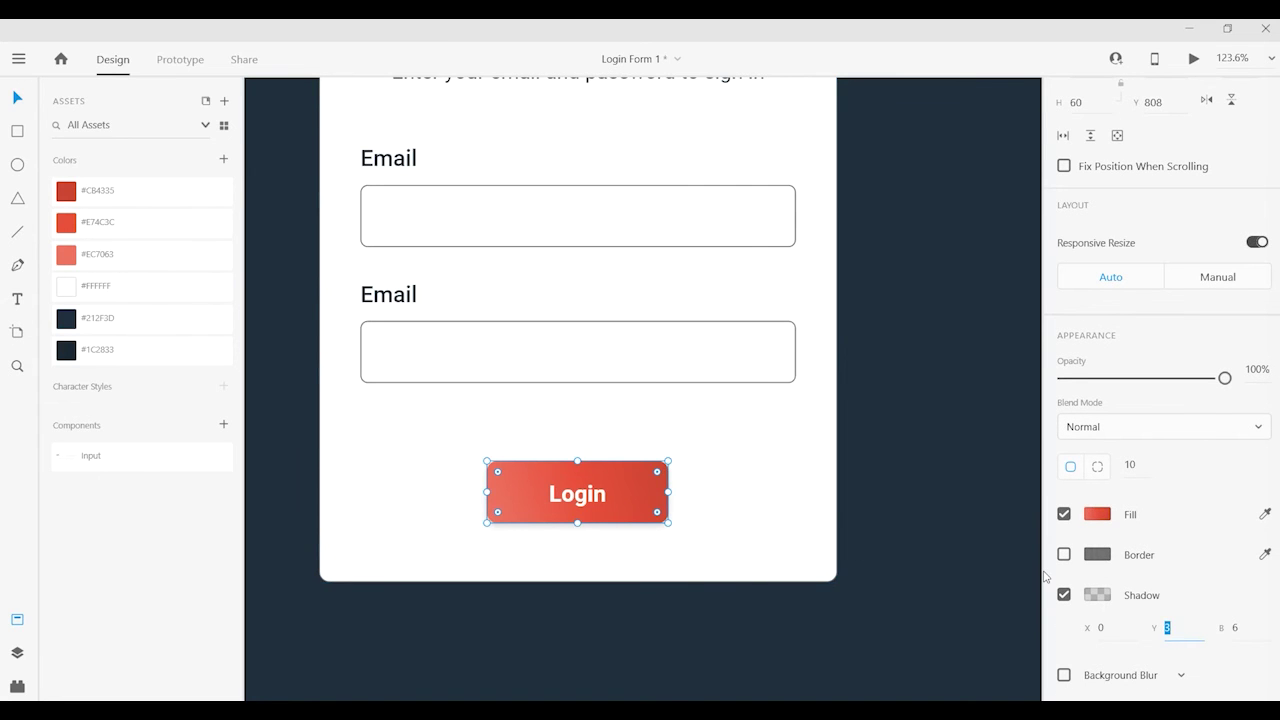
{"action": "type", "text": "2"}
{"action": "key", "text": "Return"}
{"action": "left_click", "coordinate": [1097, 595]}
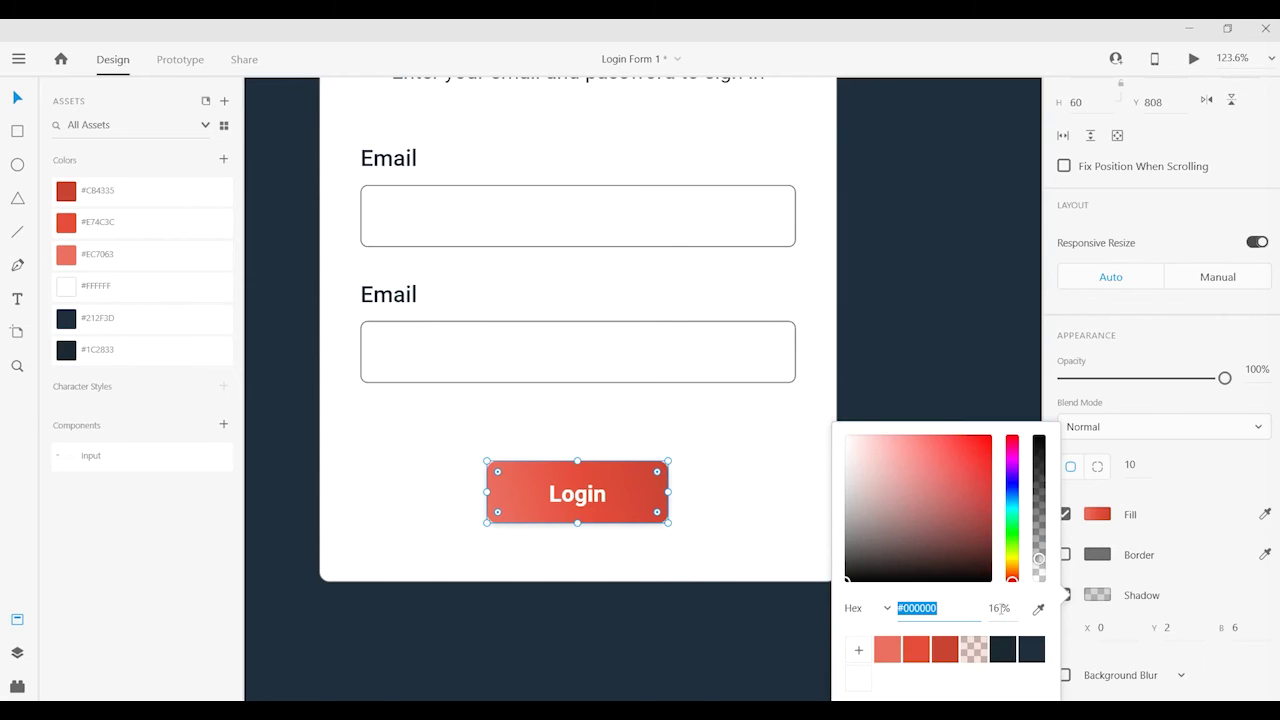
{"action": "left_click_drag", "start_coordinate": [1040, 562], "coordinate": [1040, 558]}
{"action": "left_click", "coordinate": [774, 563]}
{"action": "scroll", "coordinate": [900, 605], "scroll_direction": "down", "scroll_amount": 2}
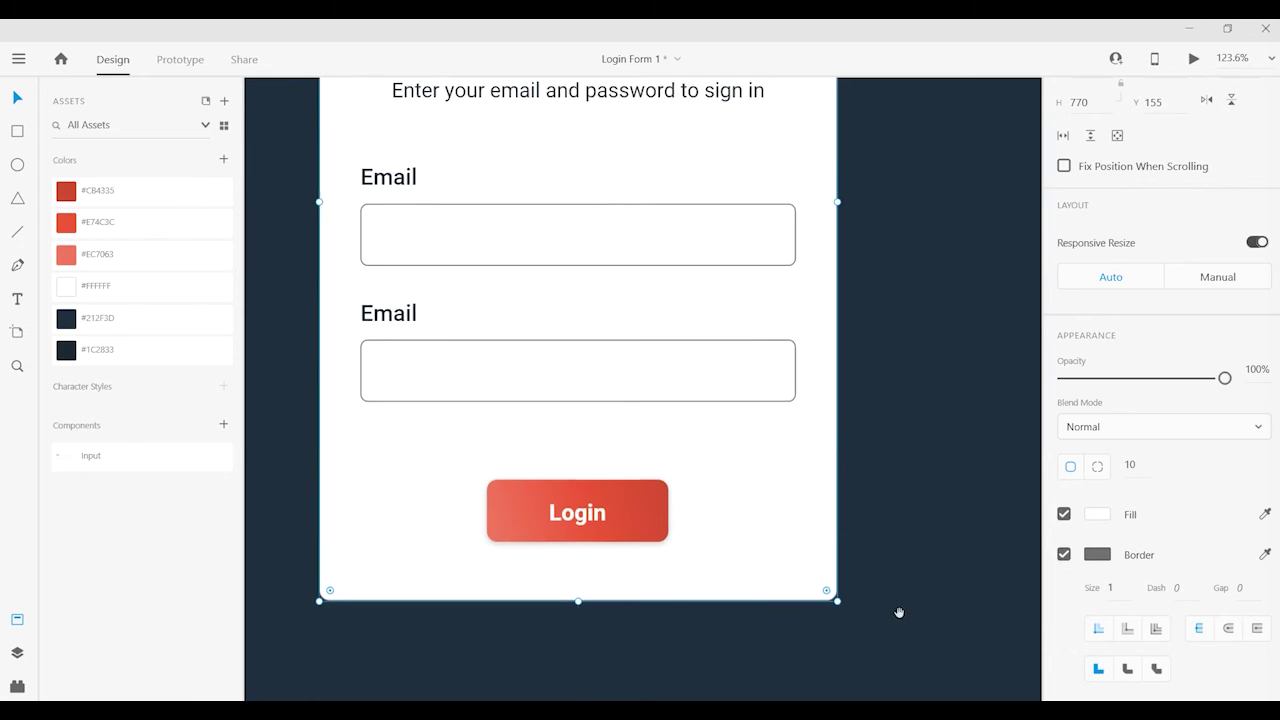
{"action": "scroll", "coordinate": [905, 600], "scroll_direction": "down", "scroll_amount": 3}
{"action": "left_click_drag", "start_coordinate": [907, 594], "coordinate": [901, 567]}
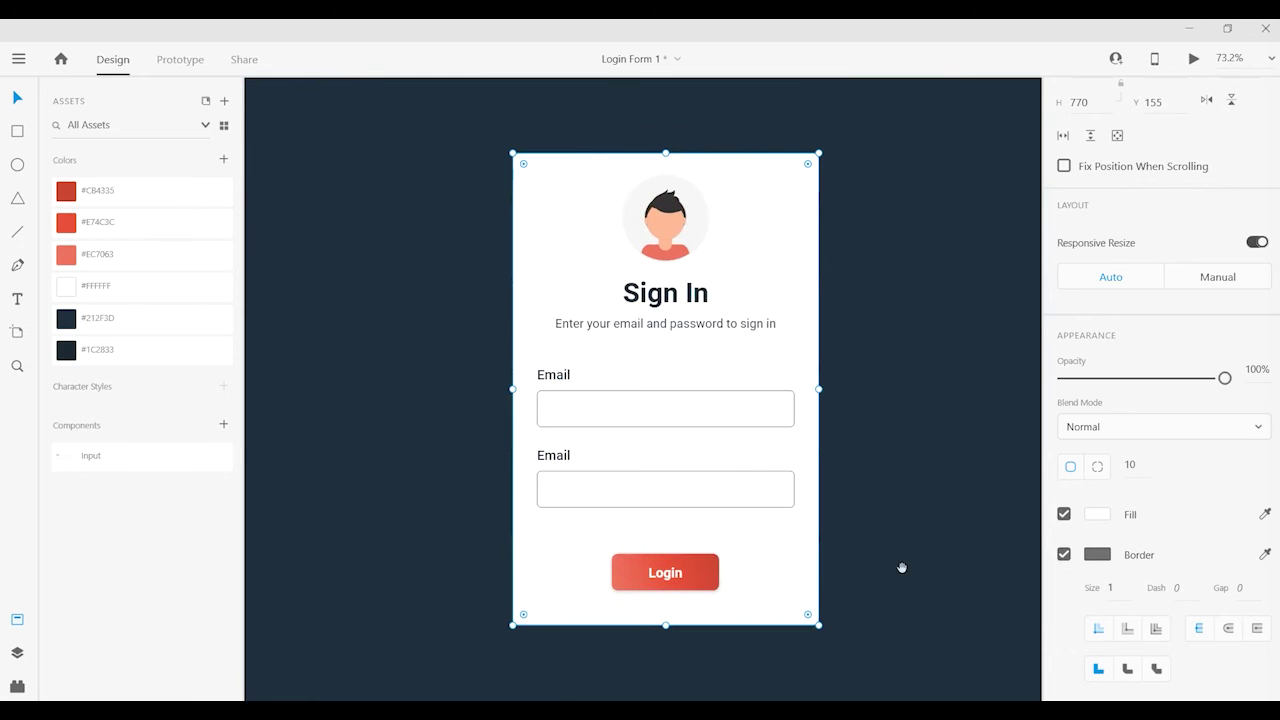
Type the label 'Keep me Signed in' below the second input field
{"action": "left_click", "coordinate": [634, 323]}
{"action": "left_click", "coordinate": [677, 349]}
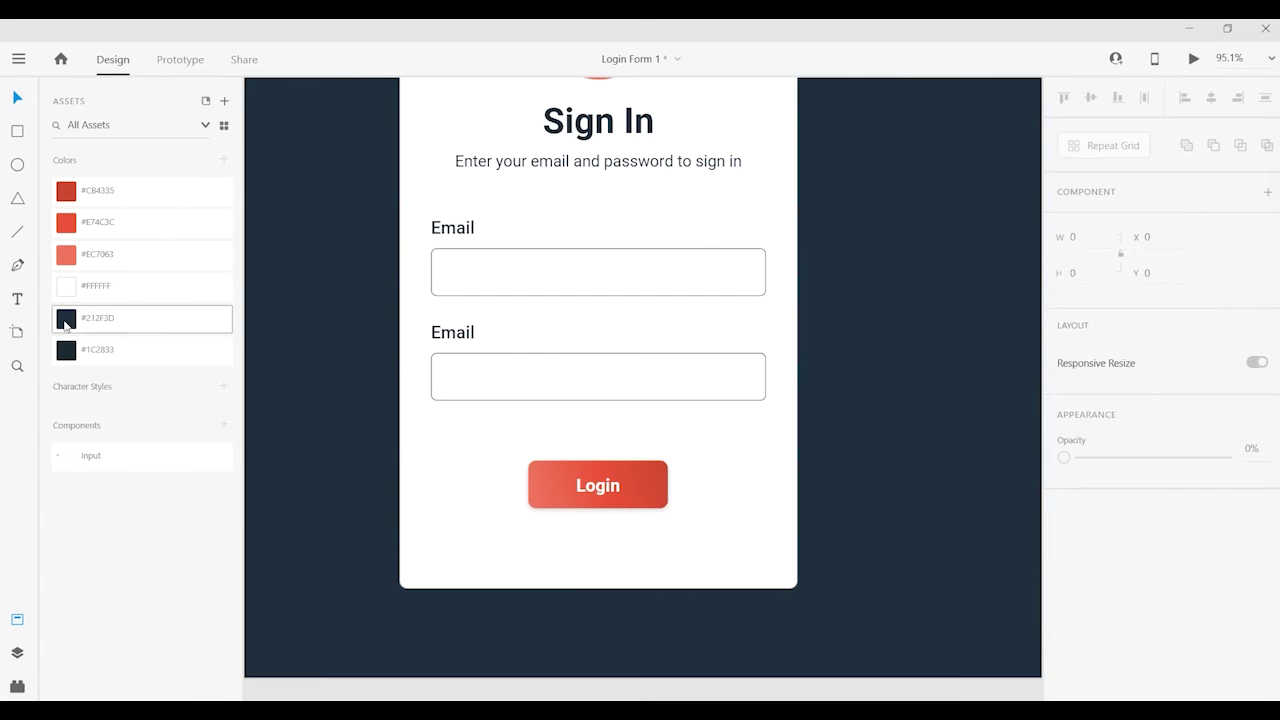
{"action": "left_click", "coordinate": [438, 420]}
{"action": "type", "text": "ee"}
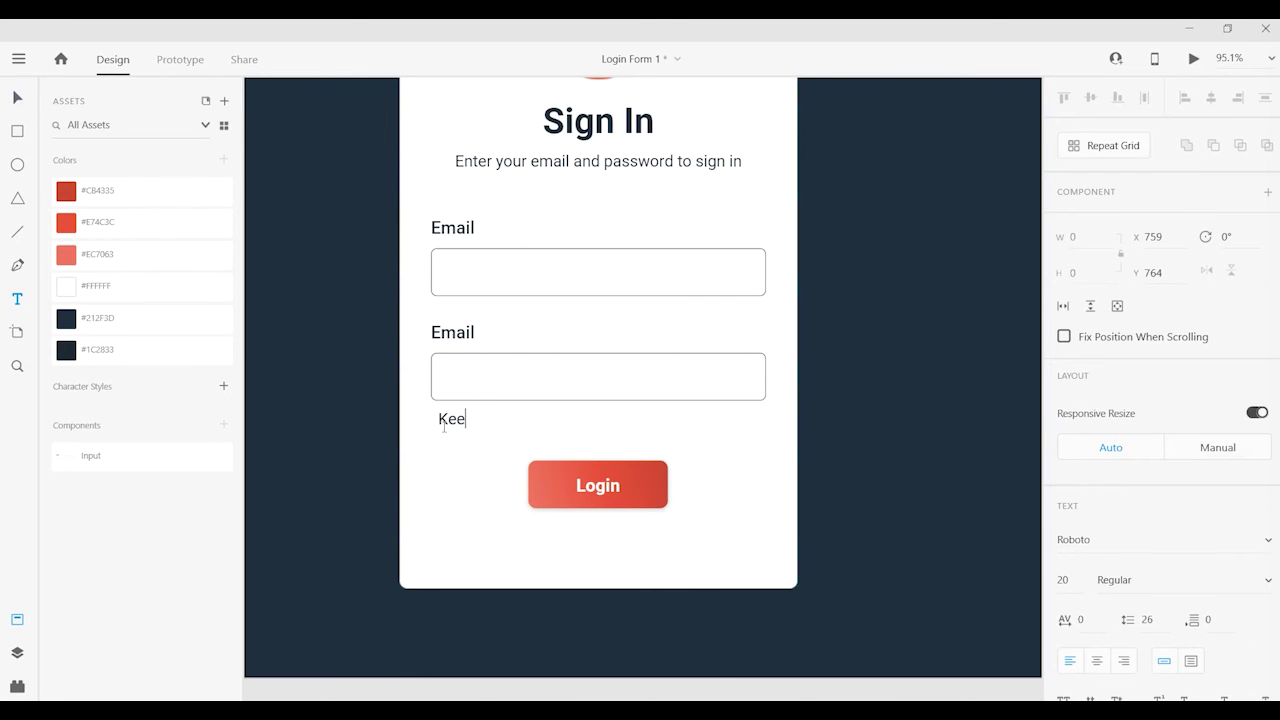
{"action": "type", "text": "p me"}
{"action": "key", "text": "BackSpace"}
{"action": "key", "text": "BackSpace"}
{"action": "type", "text": "Signed in"}
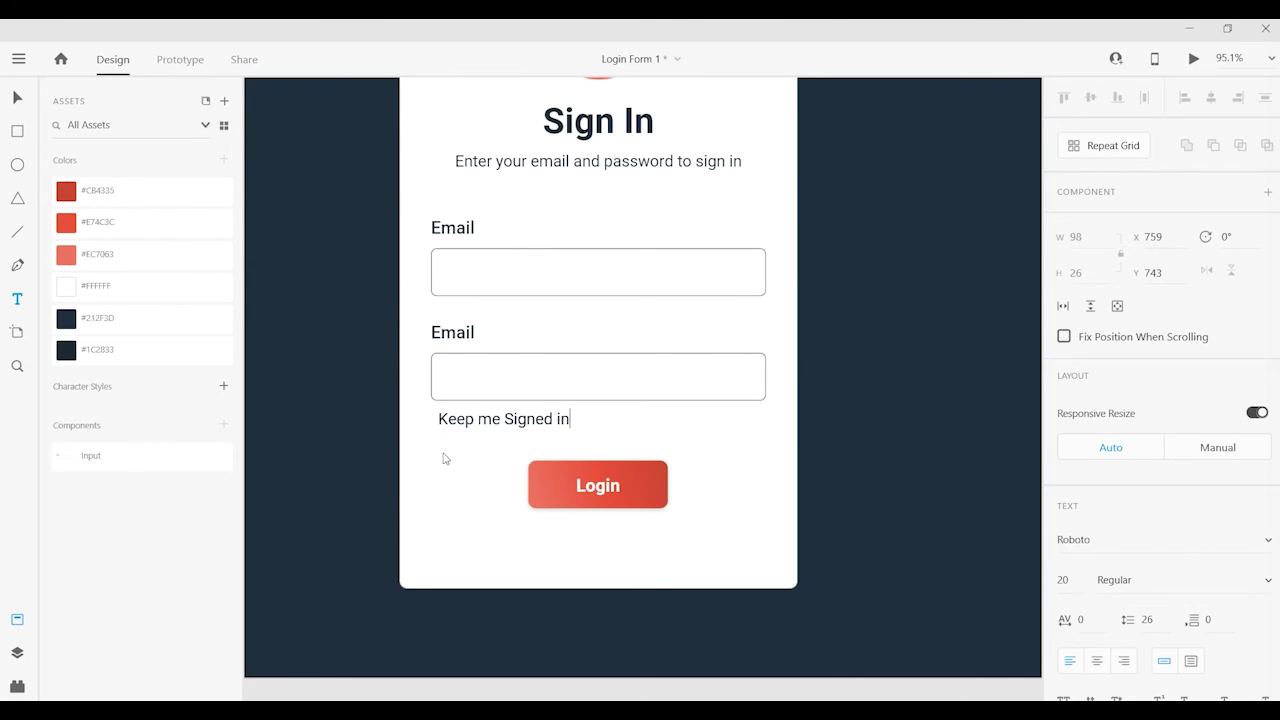
{"action": "key", "text": "Escape"}
Nudge the label right and draw a small checkbox square to its left
{"action": "key", "text": "v"}
{"action": "scroll", "coordinate": [414, 374], "scroll_direction": "up", "scroll_amount": 3}
{"action": "left_click_drag", "start_coordinate": [466, 449], "coordinate": [535, 462]}
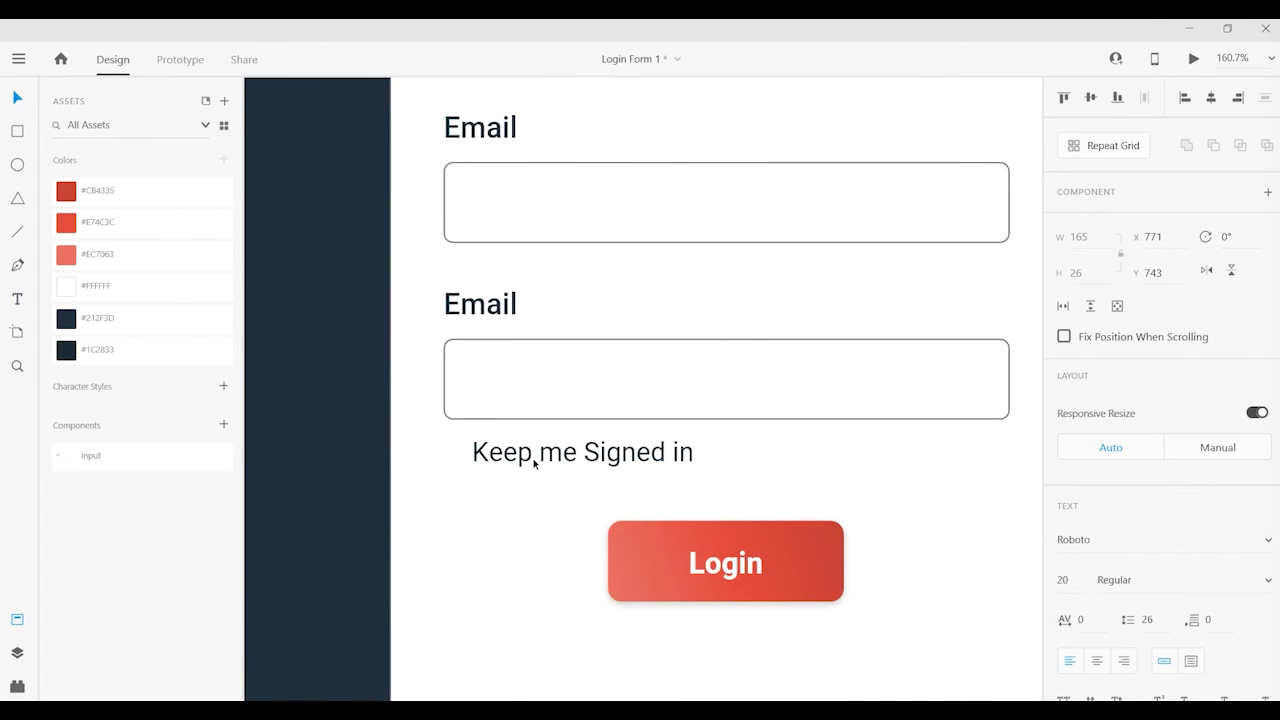
{"action": "left_click_drag", "start_coordinate": [444, 440], "coordinate": [471, 467]}
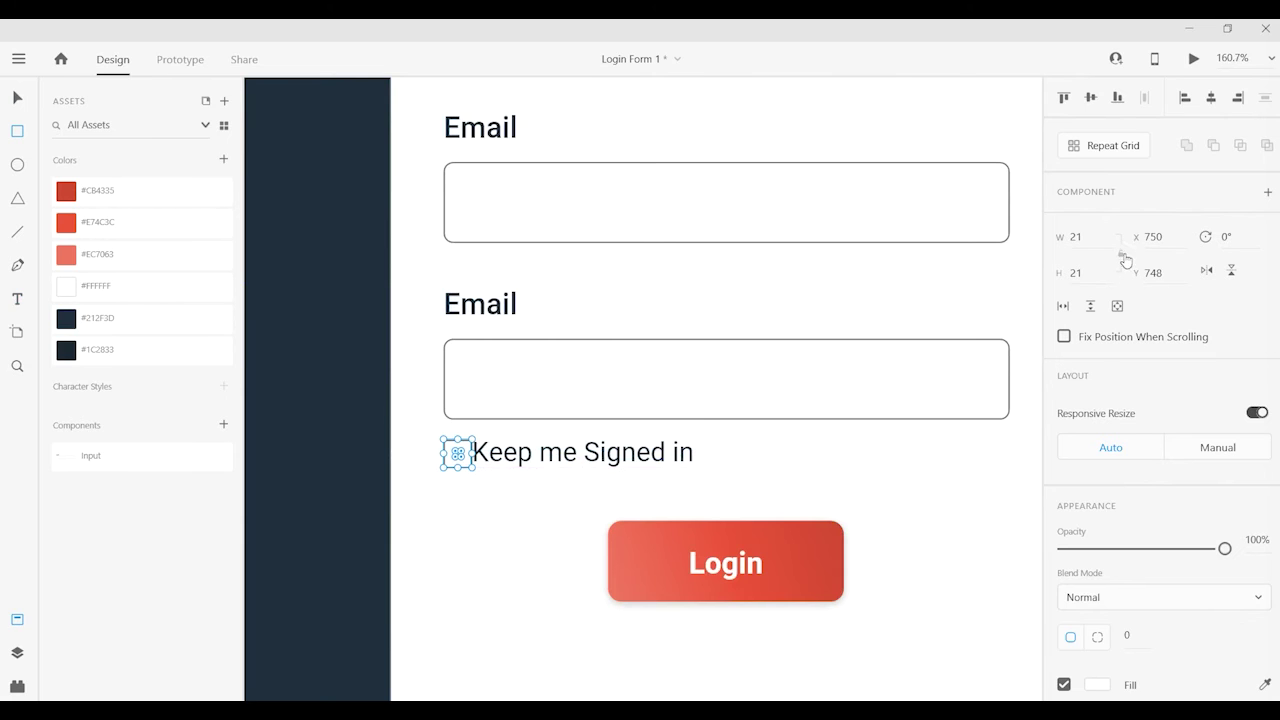
Size the checkbox square to 20 and give it a corner radius of 3
{"action": "left_click", "coordinate": [1093, 239]}
{"action": "type", "text": "20"}
{"action": "key", "text": "Return"}
{"action": "key", "text": "v"}
{"action": "scroll", "coordinate": [388, 427], "scroll_direction": "up", "scroll_amount": 1}
{"action": "scroll", "coordinate": [388, 427], "scroll_direction": "up", "scroll_amount": 5}
{"action": "scroll", "coordinate": [1139, 452], "scroll_direction": "down", "scroll_amount": 3}
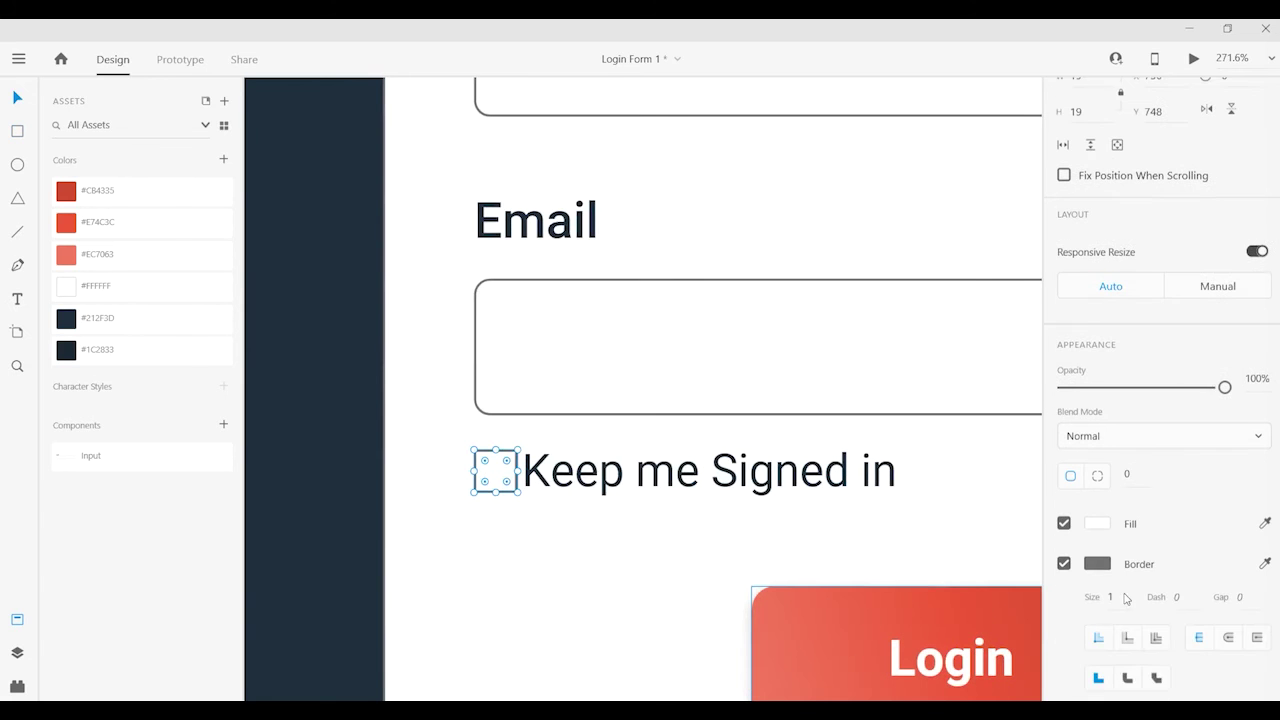
{"action": "type", "text": "2"}
{"action": "key", "text": "Return"}
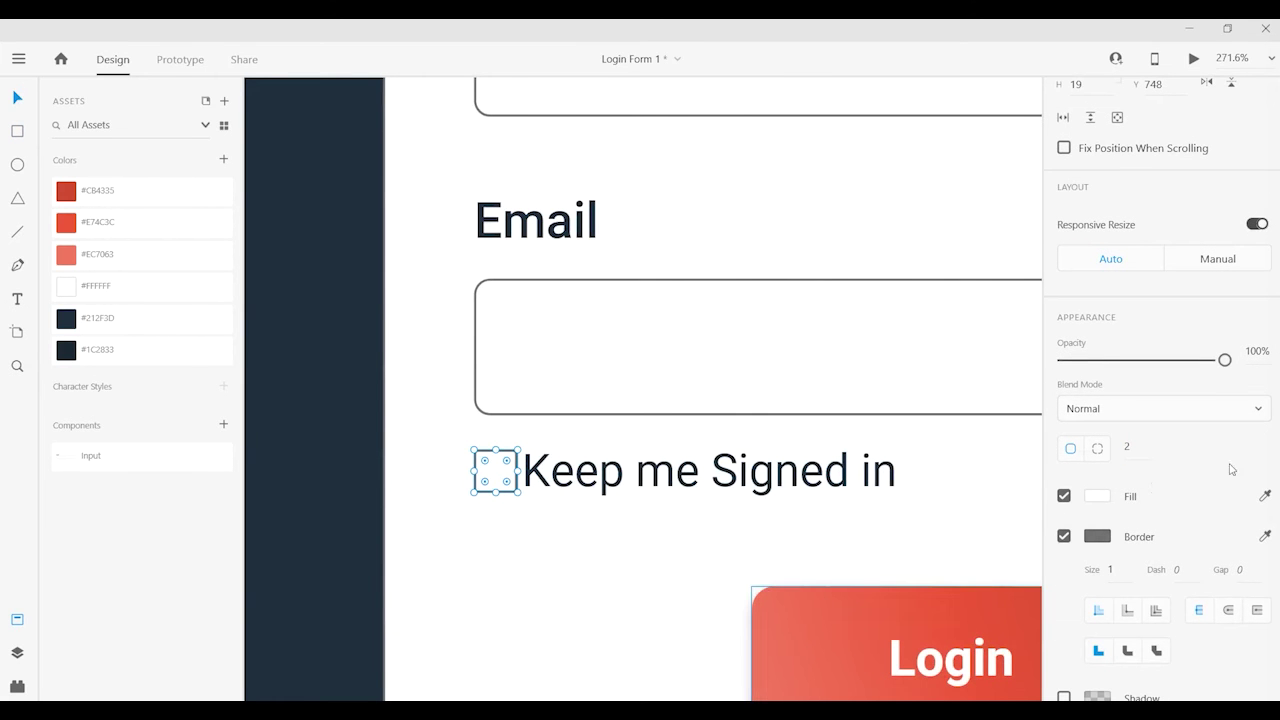
{"action": "left_click", "coordinate": [1126, 447]}
{"action": "type", "text": "3"}
{"action": "key", "text": "Return"}
Move the Keep me Signed in label beside the checkbox and set its size to 16
{"action": "left_click", "coordinate": [606, 473]}
{"action": "left_click_drag", "start_coordinate": [606, 473], "coordinate": [618, 482]}
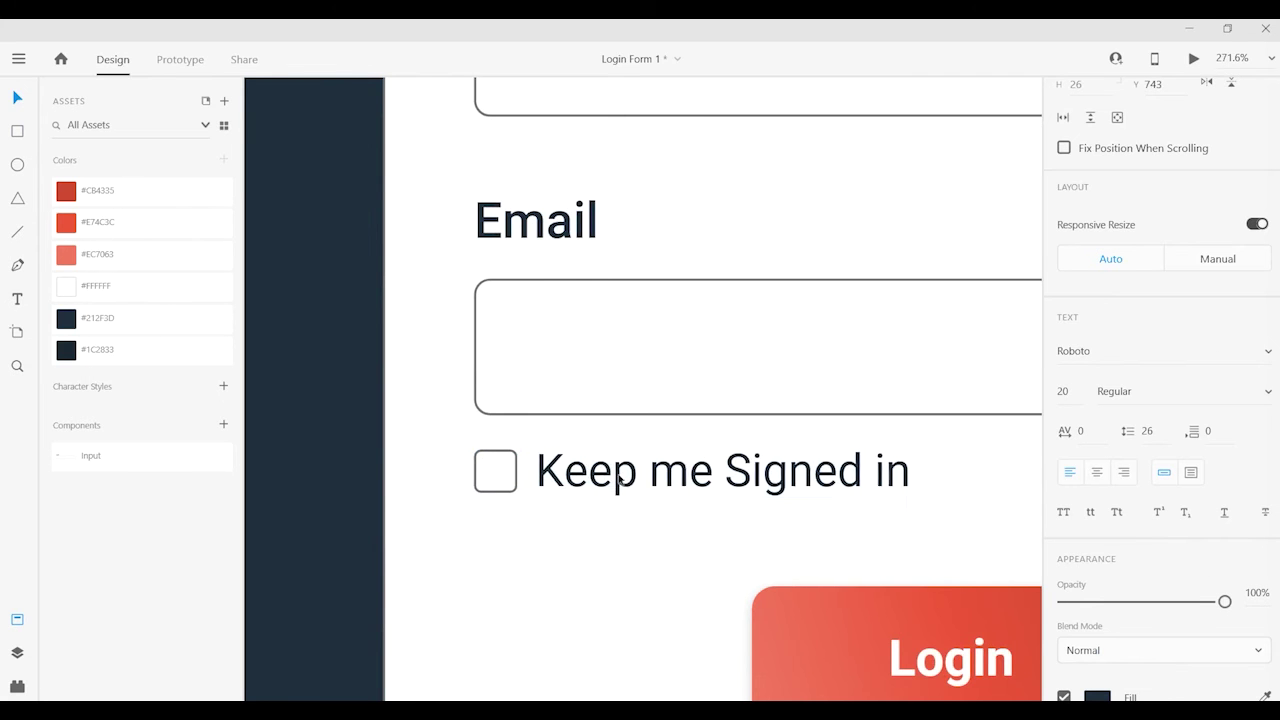
{"action": "scroll", "coordinate": [663, 506], "scroll_direction": "down", "scroll_amount": 2}
{"action": "scroll", "coordinate": [574, 517], "scroll_direction": "down", "scroll_amount": 2}
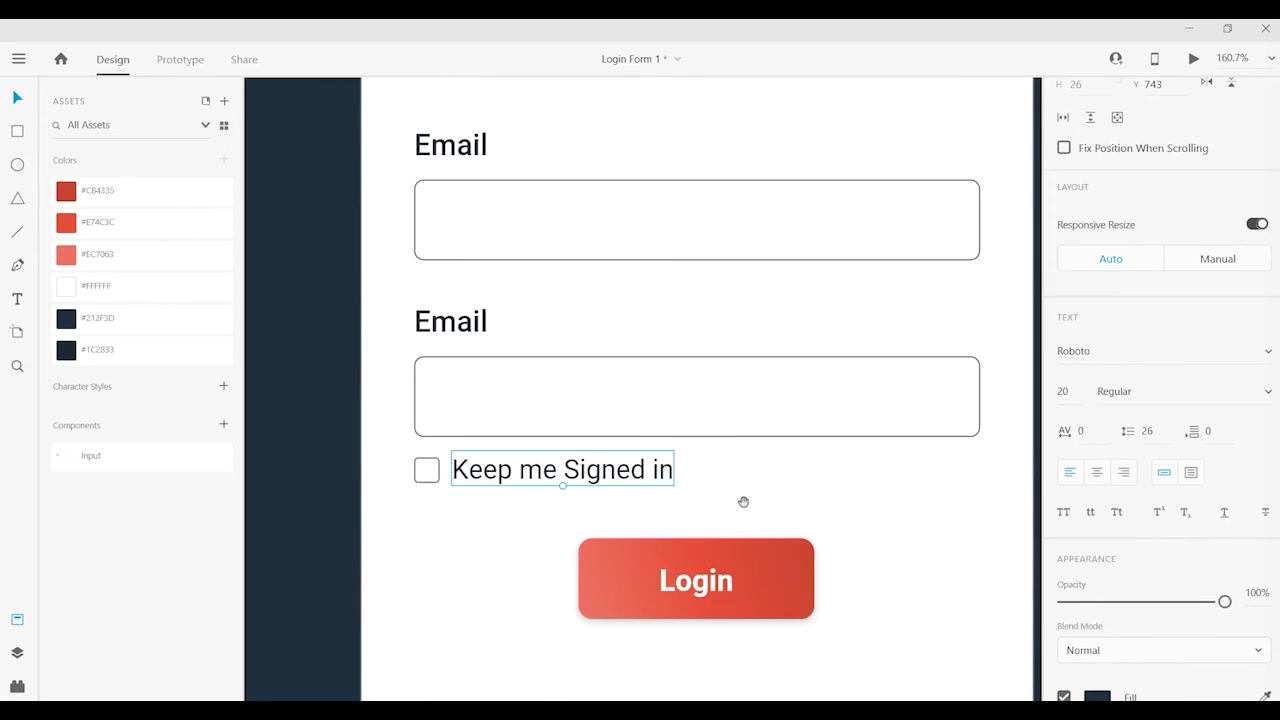
{"action": "scroll", "coordinate": [1114, 543], "scroll_direction": "down", "scroll_amount": 3}
{"action": "scroll", "coordinate": [1121, 244], "scroll_direction": "up", "scroll_amount": 2}
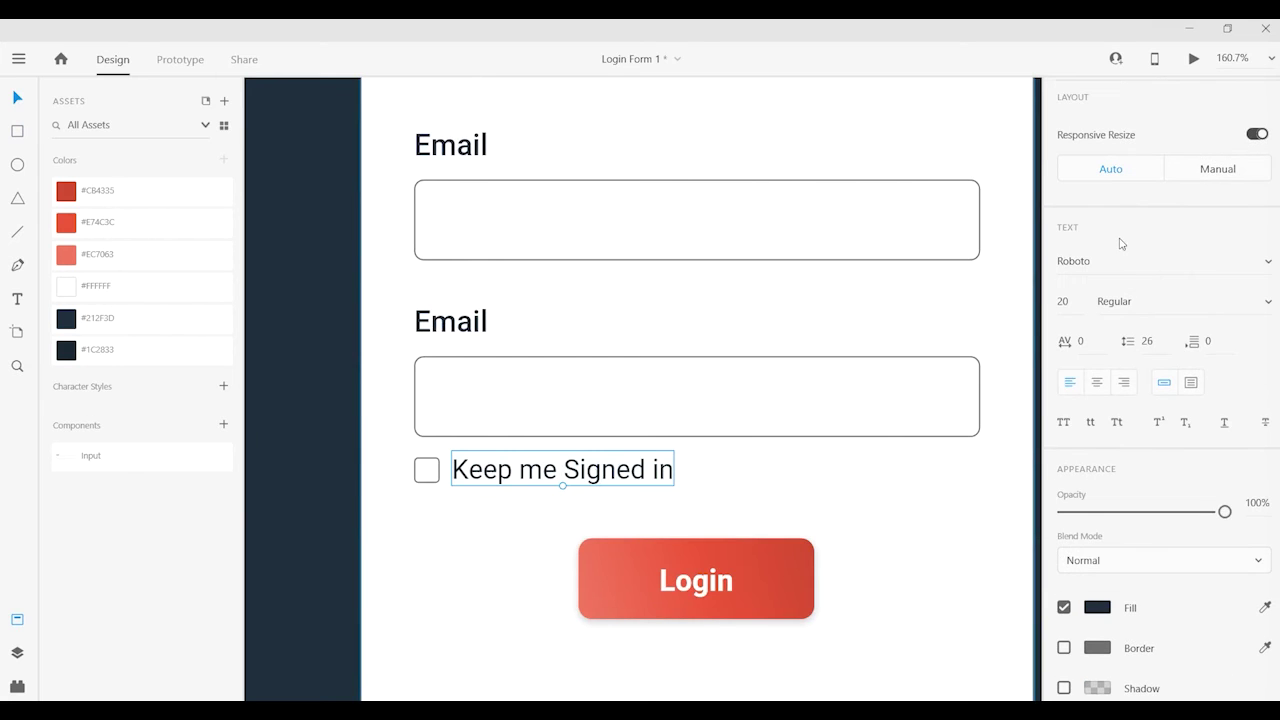
{"action": "left_click", "coordinate": [1064, 301]}
{"action": "type", "text": "16"}
{"action": "key", "text": "Return"}
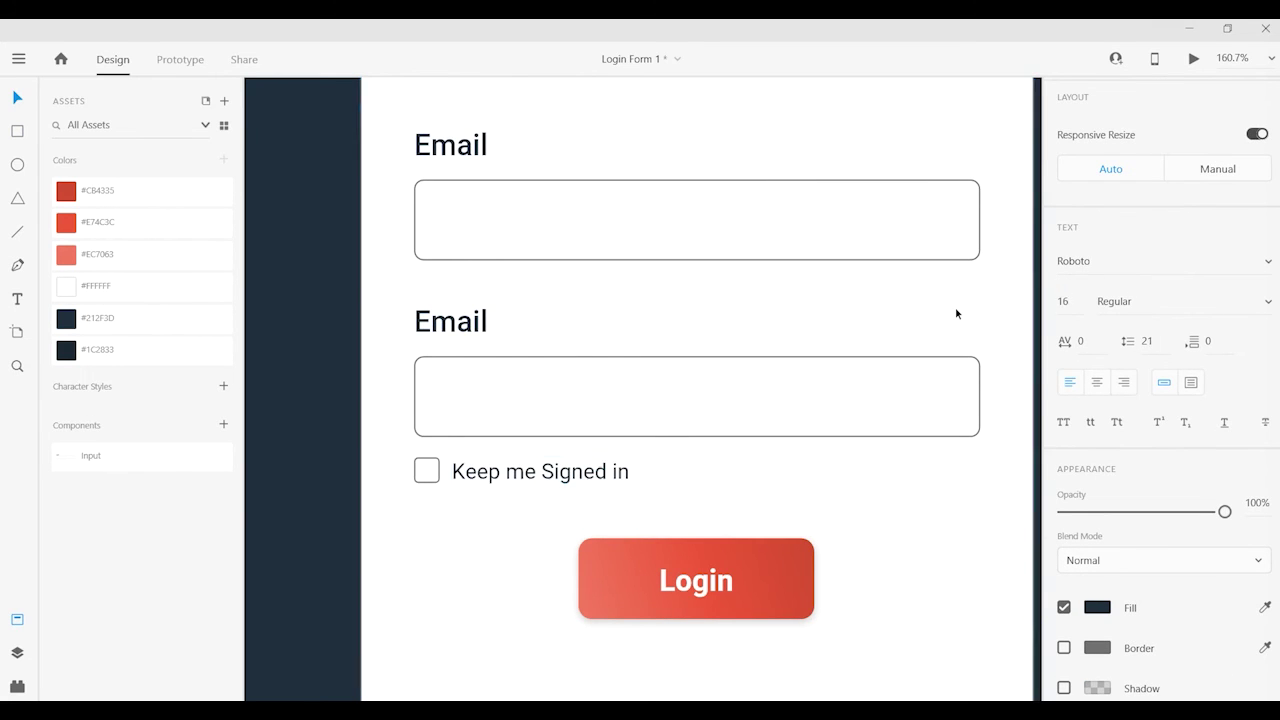
Select the checkbox with its label, then deselect and select the white card
{"action": "left_click", "coordinate": [430, 470], "text": "shift"}
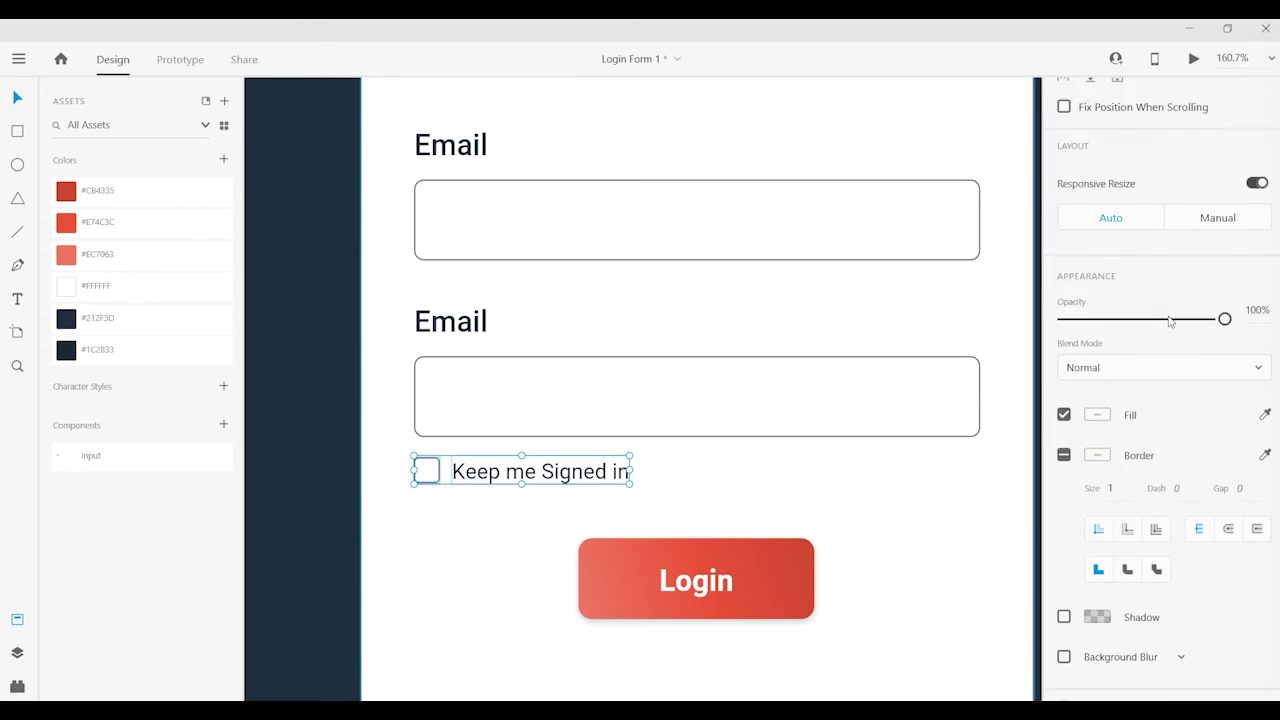
{"action": "scroll", "coordinate": [1160, 298], "scroll_direction": "up", "scroll_amount": 4}
{"action": "key", "text": "Escape"}
{"action": "scroll", "coordinate": [403, 551], "scroll_direction": "right", "scroll_amount": 2}
{"action": "left_click", "coordinate": [403, 551]}
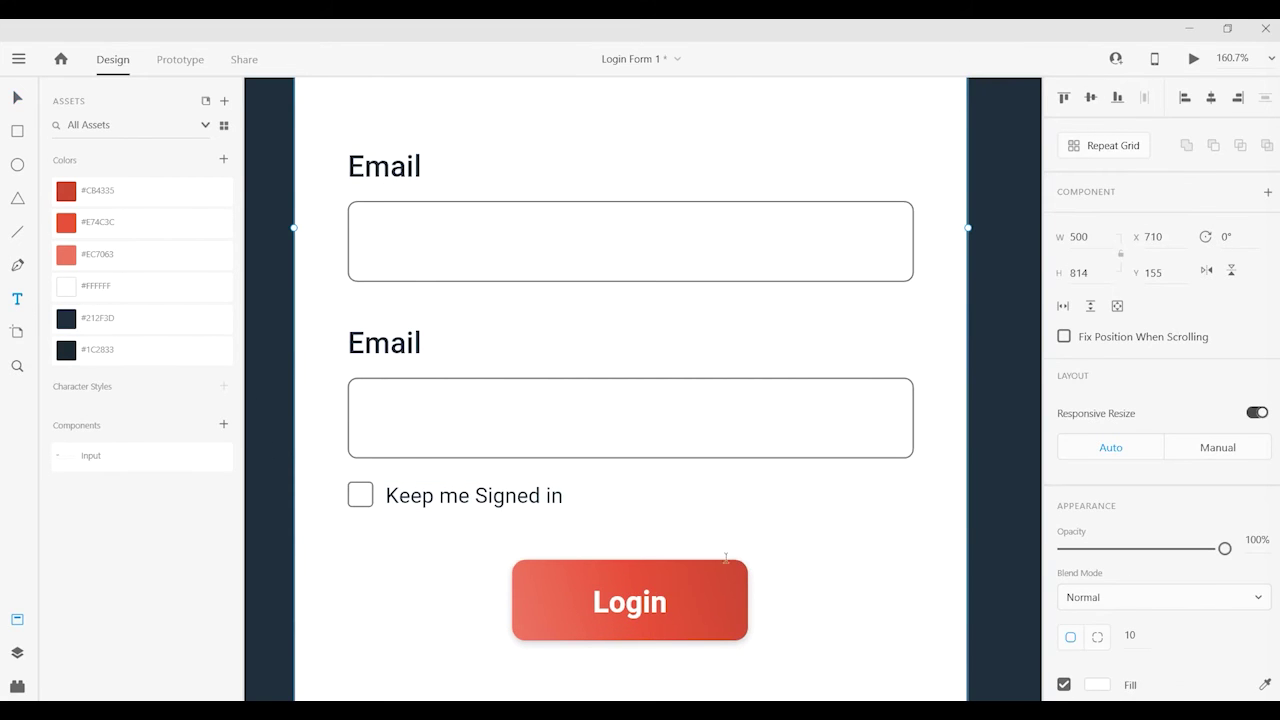
Type 'Forget Password' and place it flush right on the Keep me Signed in row
{"action": "left_click", "coordinate": [691, 478]}
{"action": "type", "text": "Forget Password"}
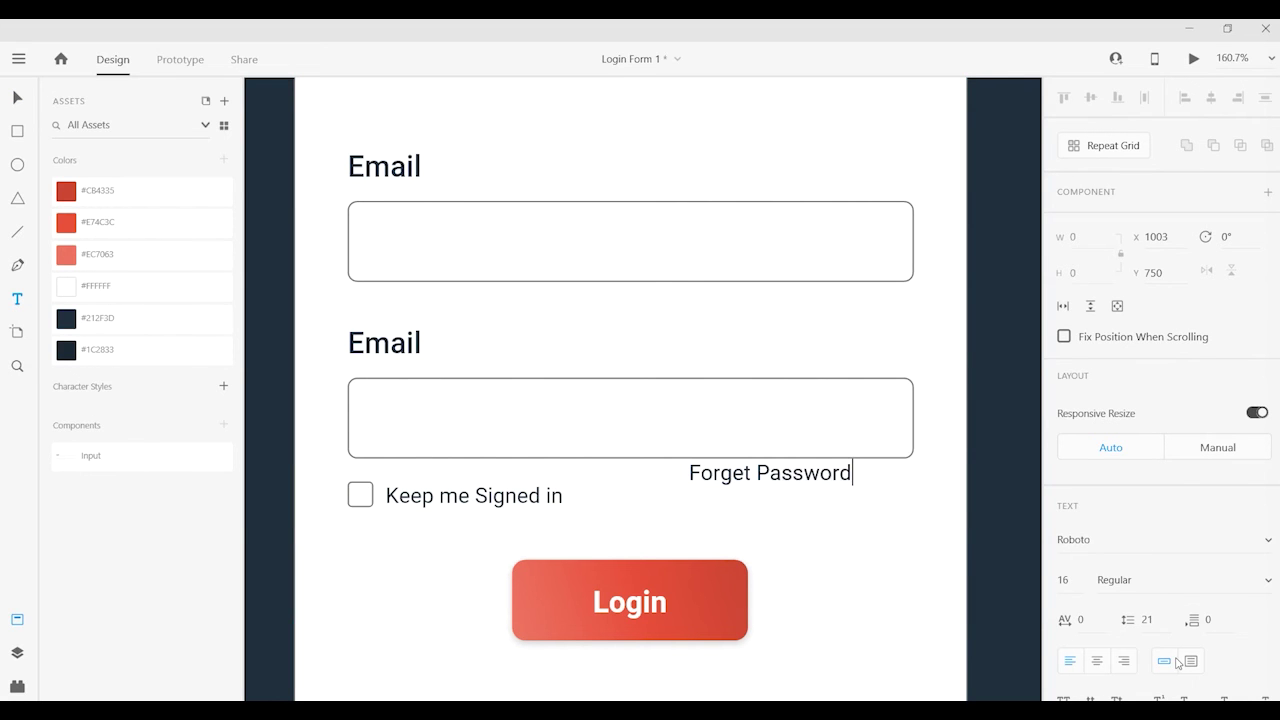
{"action": "left_click", "coordinate": [28, 92]}
{"action": "left_click_drag", "start_coordinate": [790, 468], "coordinate": [872, 495]}
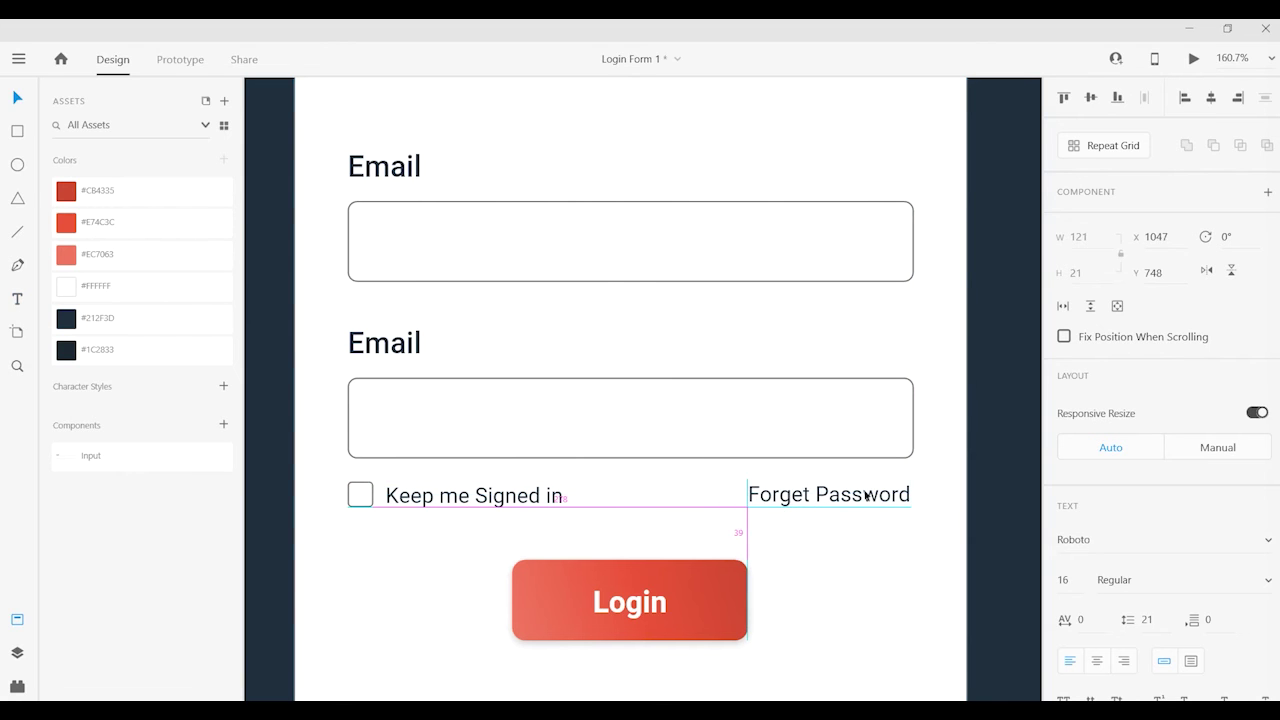
{"action": "left_click", "coordinate": [887, 583]}
{"action": "scroll", "coordinate": [882, 574], "scroll_direction": "down", "scroll_amount": 2, "text": "ctrl"}
{"action": "scroll", "coordinate": [877, 586], "scroll_direction": "down", "scroll_amount": 2}
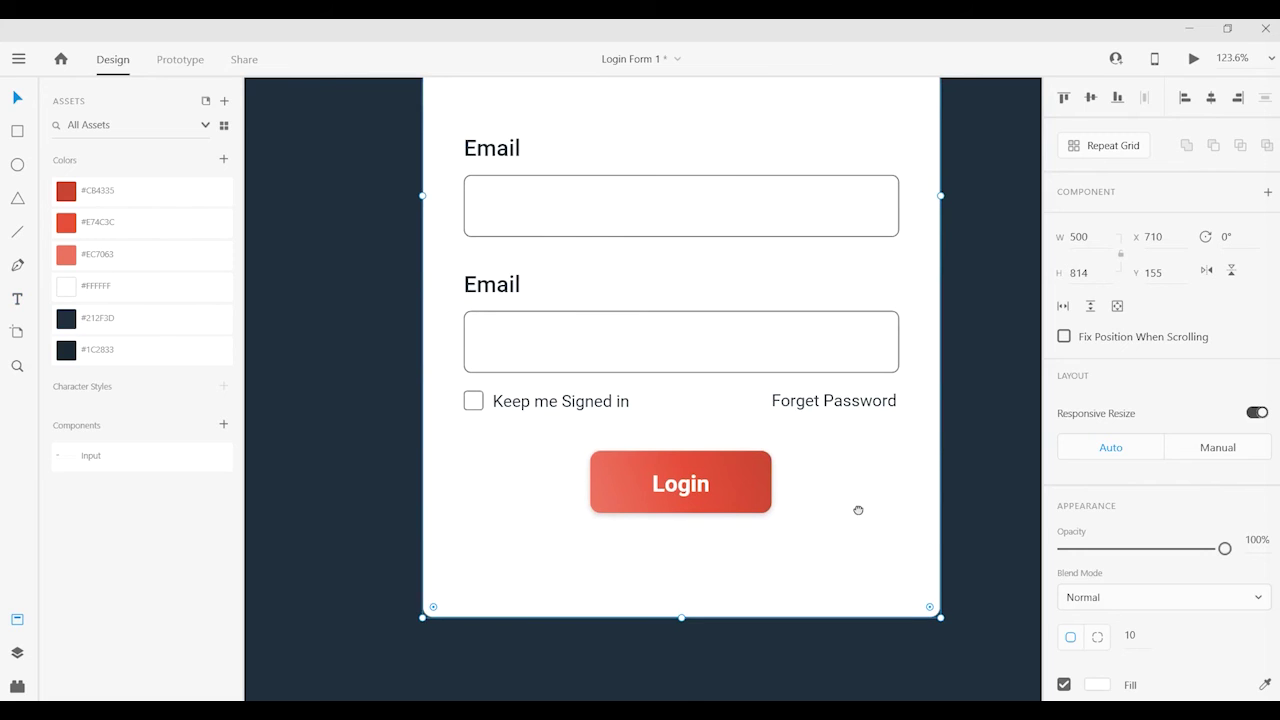
{"action": "left_click", "coordinate": [18, 300]}
Type 'Don't have an account? Sign UP' below the Login button
{"action": "left_click", "coordinate": [621, 562]}
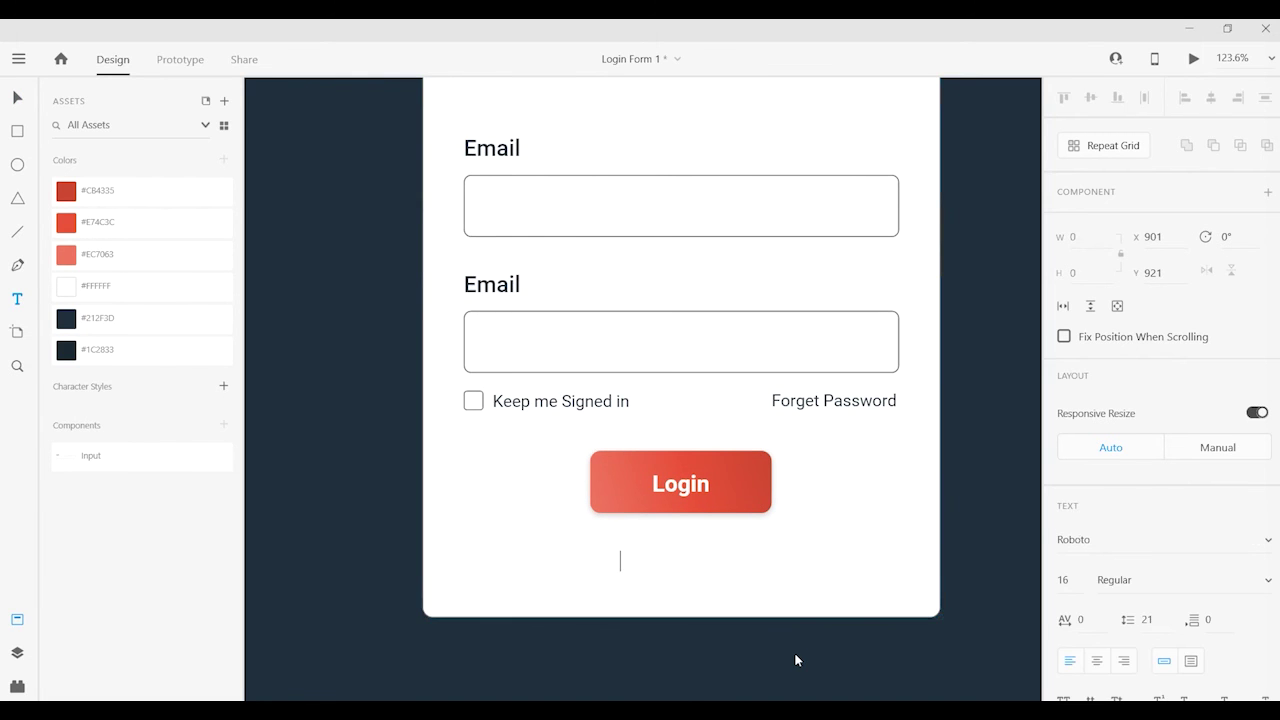
{"action": "type", "text": "Dont"}
{"action": "key", "text": "BackSpace"}
{"action": "type", "text": "'s"}
{"action": "key", "text": "BackSpace"}
{"action": "key", "text": "BackSpace"}
{"action": "type", "text": "t Hav"}
{"action": "key", "text": "BackSpace"}
{"action": "key", "text": "BackSpace"}
{"action": "key", "text": "BackSpace"}
{"action": "type", "text": "have an account"}
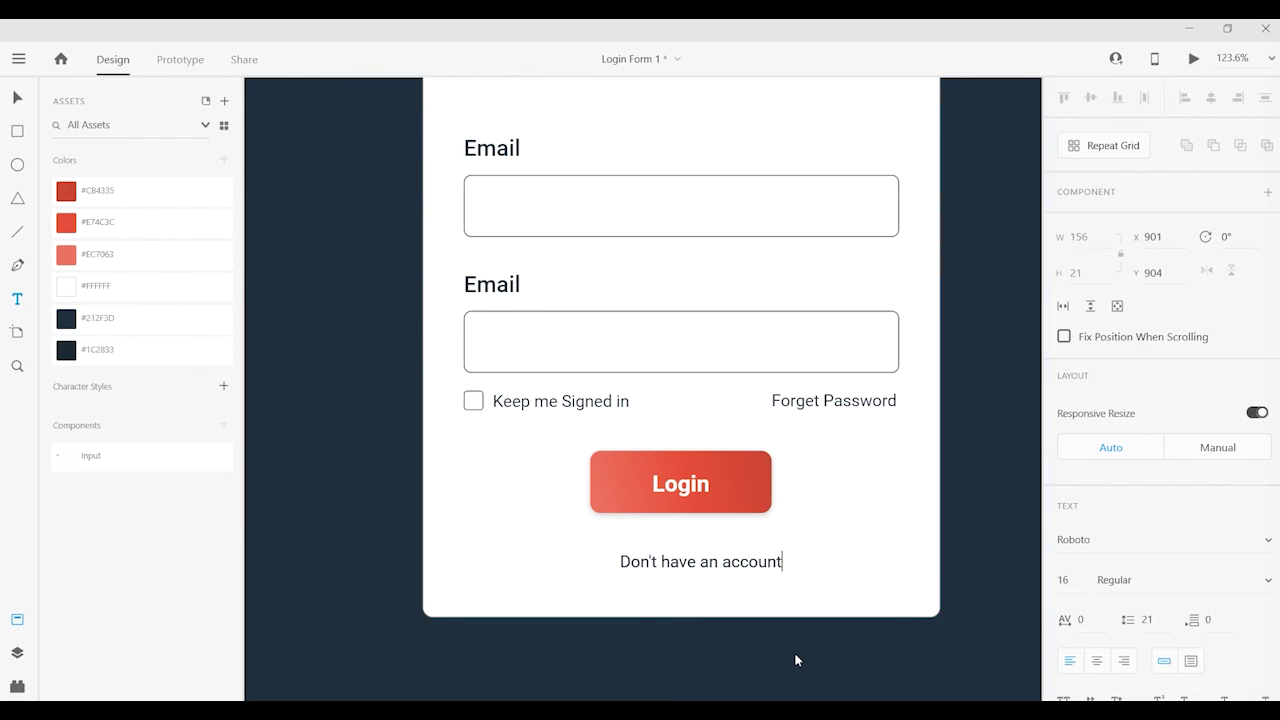
{"action": "type", "text": "? SignUp"}
{"action": "key", "text": "BackSpace"}
{"action": "key", "text": "BackSpace"}
{"action": "type", "text": "UP"}
{"action": "left_click", "coordinate": [16, 100]}
Centre the sign-up line under Login and make 'Sign UP' bold
{"action": "left_click_drag", "start_coordinate": [808, 565], "coordinate": [754, 570]}
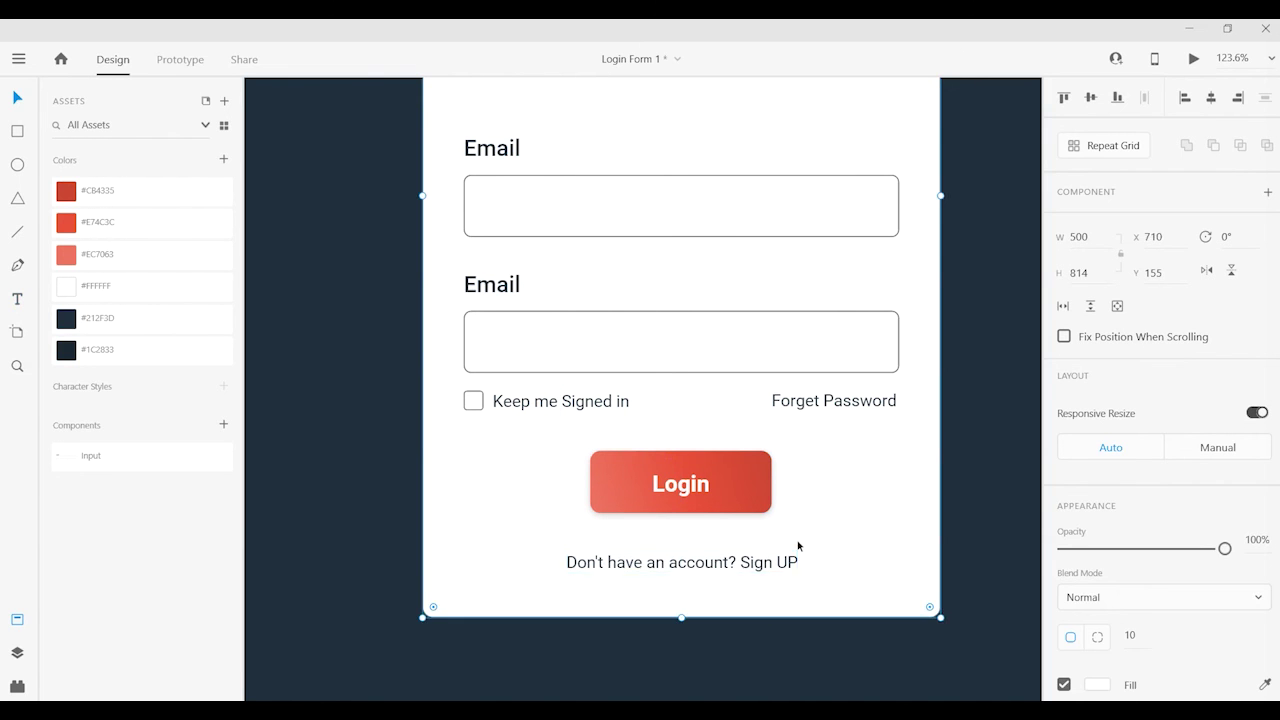
{"action": "double_click", "coordinate": [749, 563]}
{"action": "left_click_drag", "start_coordinate": [737, 562], "coordinate": [821, 556]}
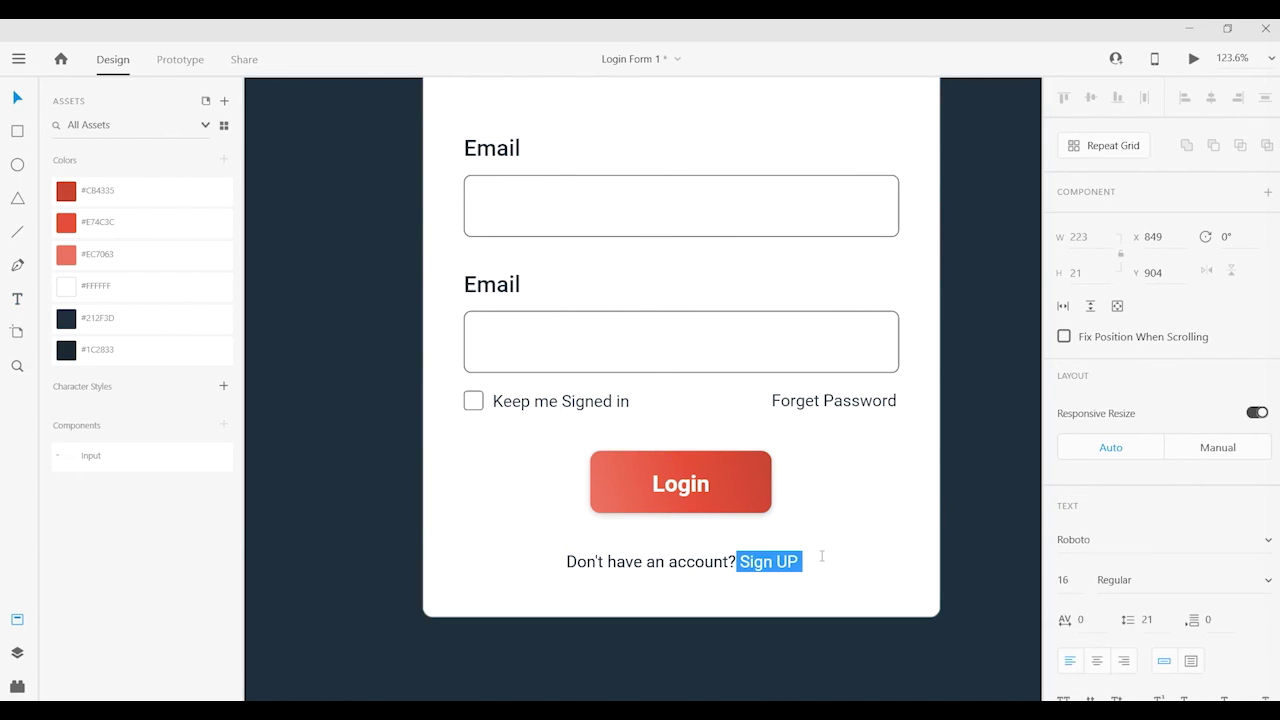
{"action": "scroll", "coordinate": [1210, 350], "scroll_direction": "down", "scroll_amount": 3}
{"action": "left_click", "coordinate": [1261, 392]}
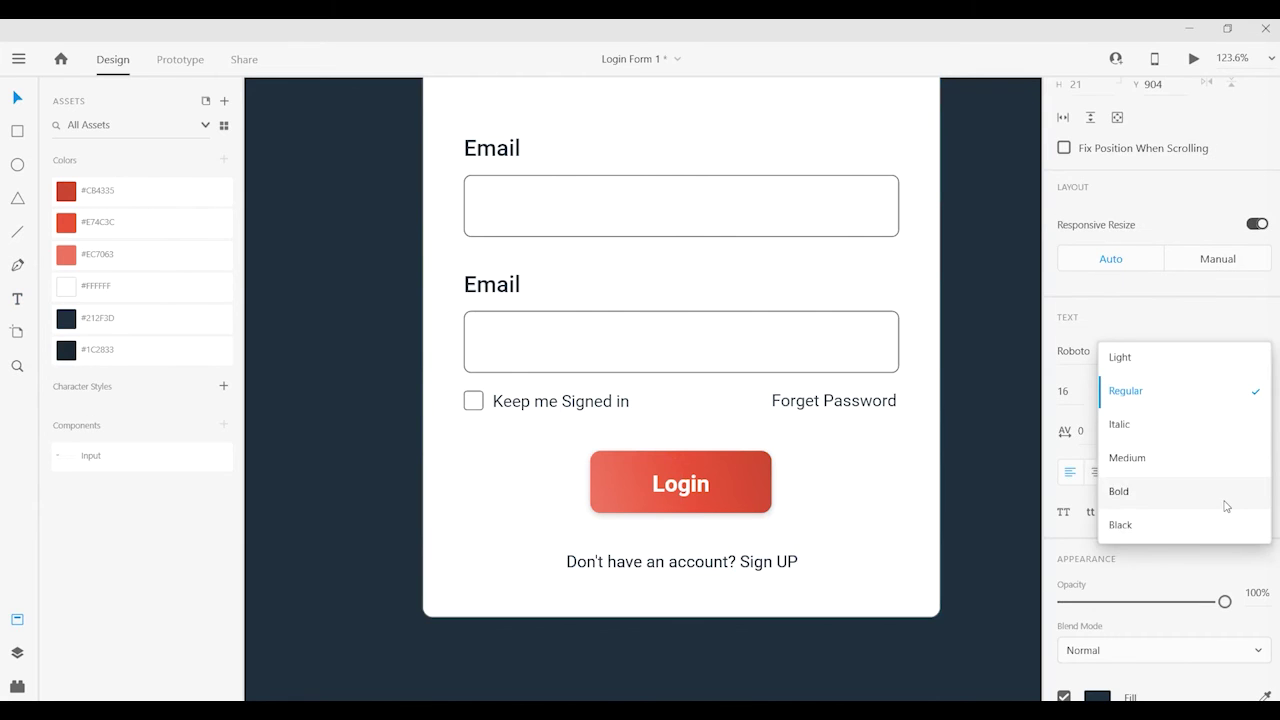
{"action": "left_click", "coordinate": [1227, 502]}
{"action": "key", "text": "Escape"}
{"action": "left_click", "coordinate": [860, 583]}
{"action": "left_click", "coordinate": [700, 569]}
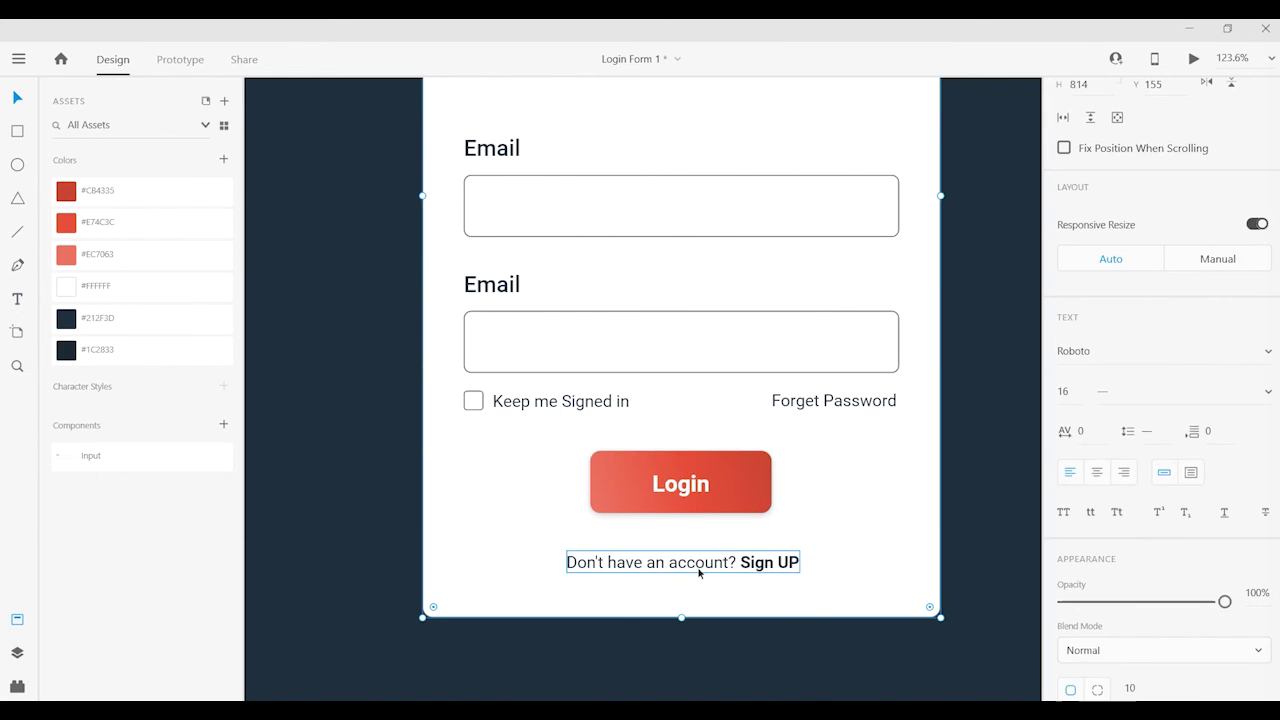
Pull the white card's bottom edge up slightly to 500×806
{"action": "left_click_drag", "start_coordinate": [745, 565], "coordinate": [758, 561]}
{"action": "left_click", "coordinate": [894, 497]}
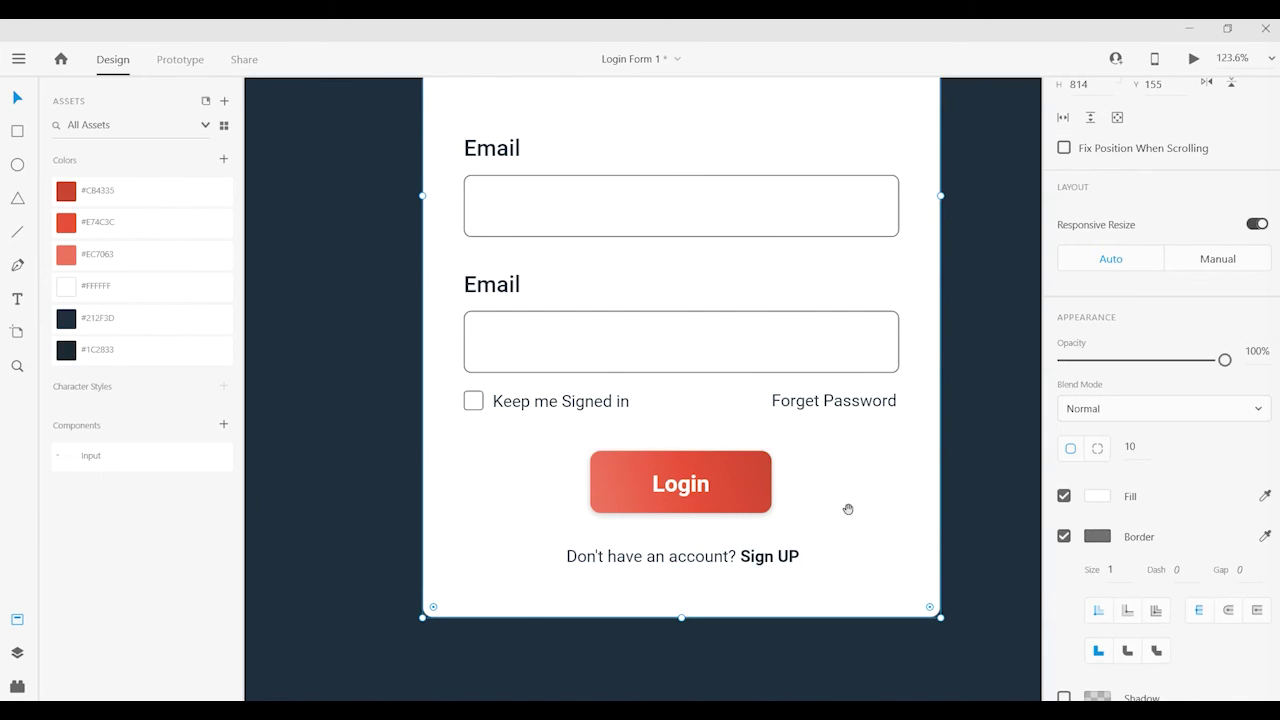
{"action": "scroll", "coordinate": [820, 554], "scroll_direction": "right", "scroll_amount": 1}
{"action": "left_click_drag", "start_coordinate": [670, 617], "coordinate": [680, 607]}
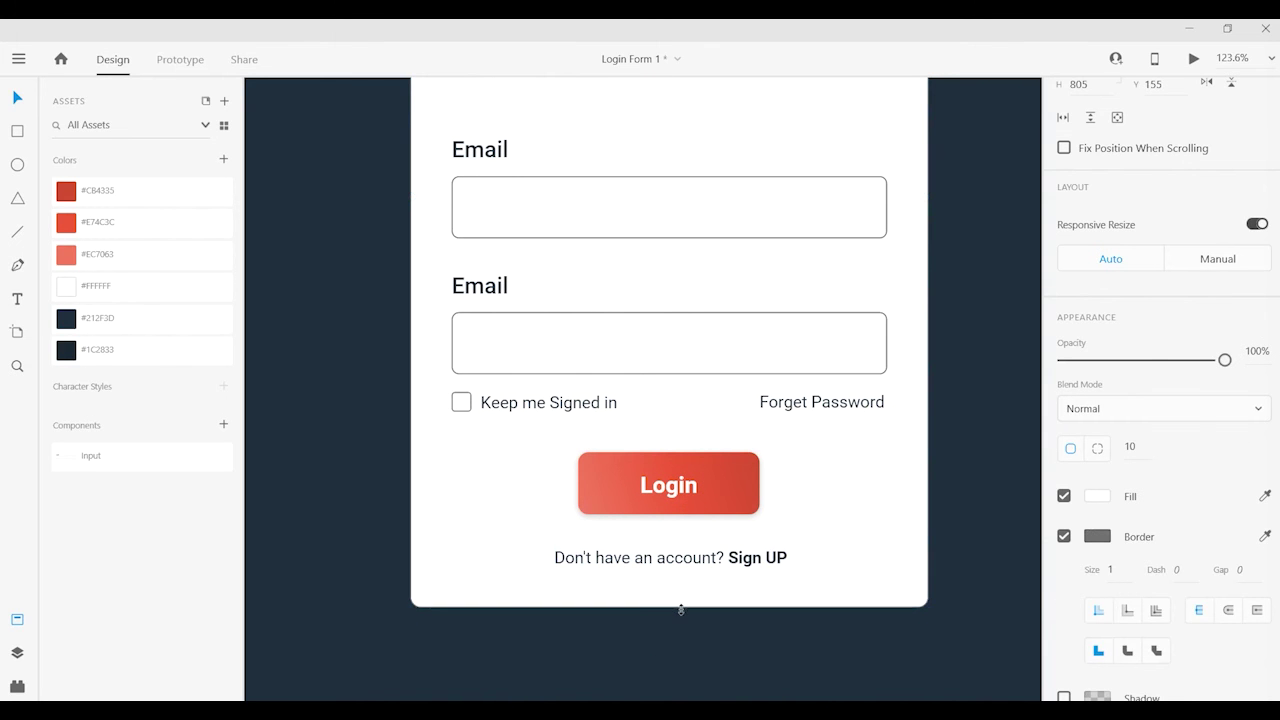
{"action": "left_click", "coordinate": [725, 562]}
{"action": "scroll", "coordinate": [734, 596], "scroll_direction": "down", "scroll_amount": 3}
{"action": "scroll", "coordinate": [851, 571], "scroll_direction": "right", "scroll_amount": 2}
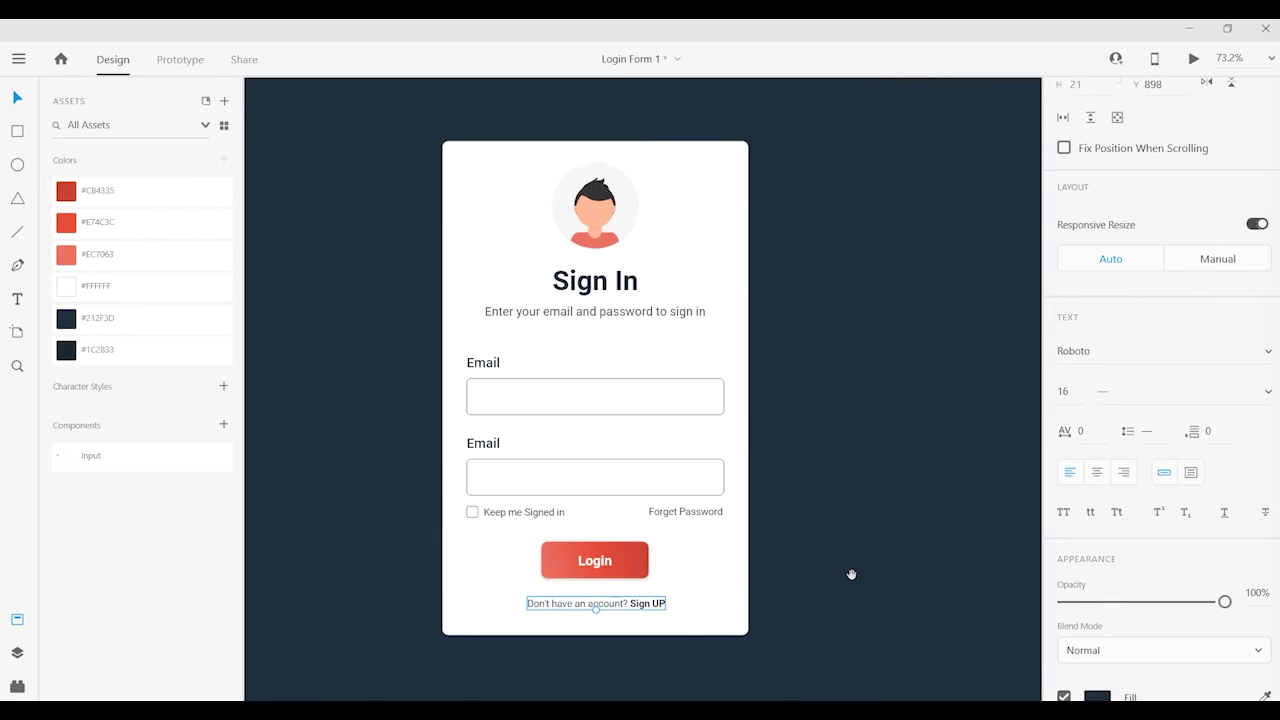
{"action": "left_click", "coordinate": [880, 603]}
{"action": "scroll", "coordinate": [860, 598], "scroll_direction": "right", "scroll_amount": 1}
{"action": "left_click", "coordinate": [628, 630]}
Move the sign-up line down a little inside the card to even its spacing
{"action": "scroll", "coordinate": [590, 660], "scroll_direction": "up", "scroll_amount": 2}
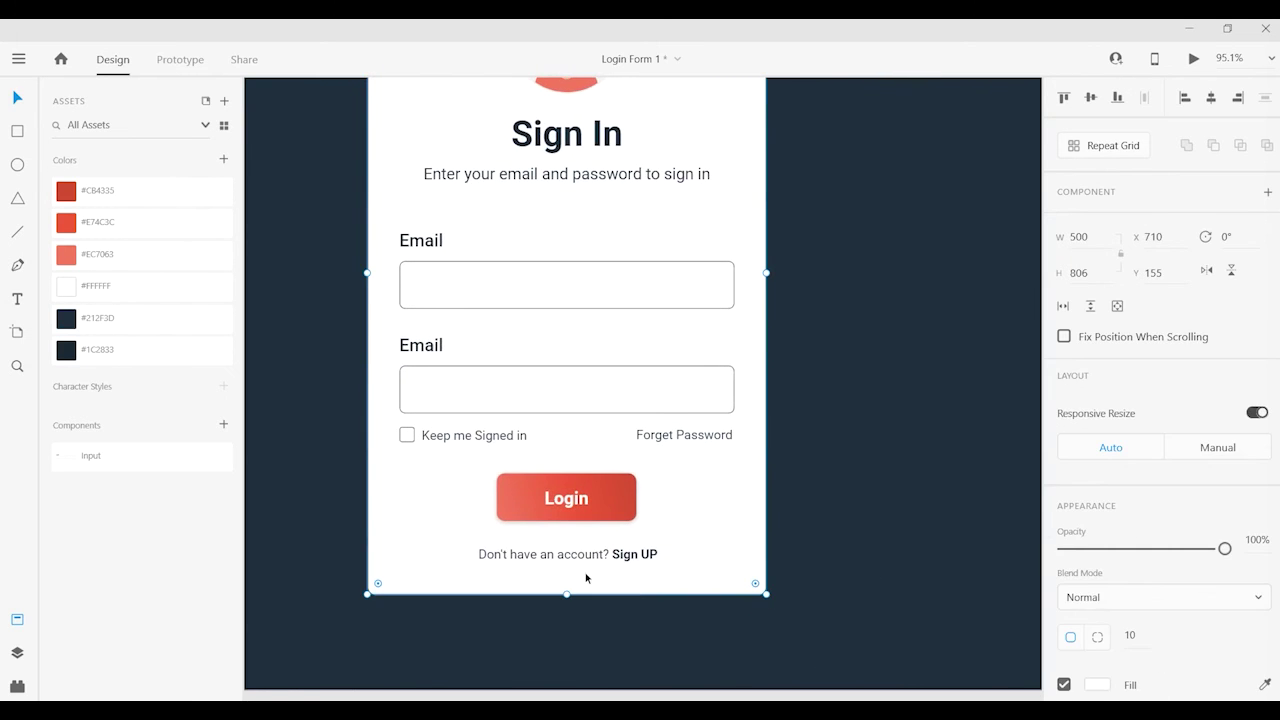
{"action": "scroll", "coordinate": [585, 560], "scroll_direction": "up", "scroll_amount": 2}
{"action": "double_click", "coordinate": [587, 550]}
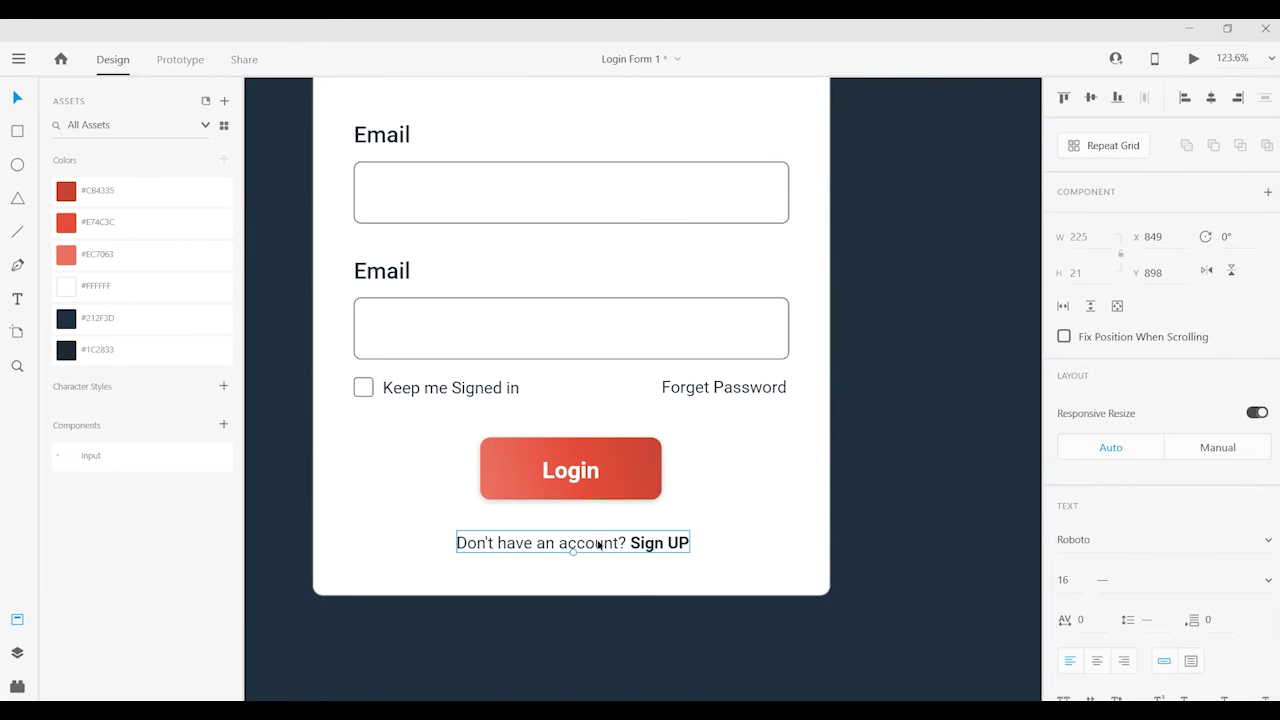
{"action": "left_click_drag", "start_coordinate": [587, 552], "coordinate": [587, 564]}
{"action": "left_click", "coordinate": [596, 590]}
{"action": "left_click", "coordinate": [732, 660]}
{"action": "scroll", "coordinate": [669, 617], "scroll_direction": "down", "scroll_amount": 2}
{"action": "left_click", "coordinate": [480, 566]}
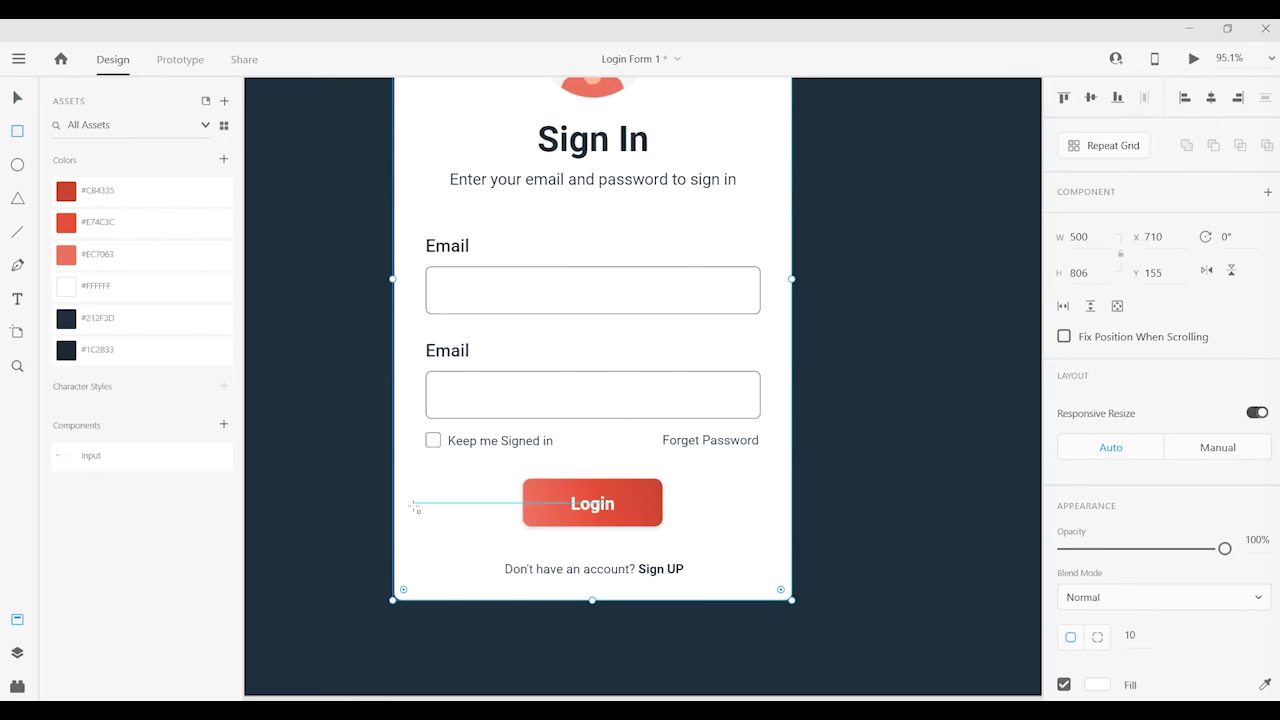
Draw a footer rectangle across the card's bottom, behind the sign-up line, with corner radius 10
{"action": "left_click_drag", "start_coordinate": [396, 548], "coordinate": [792, 600]}
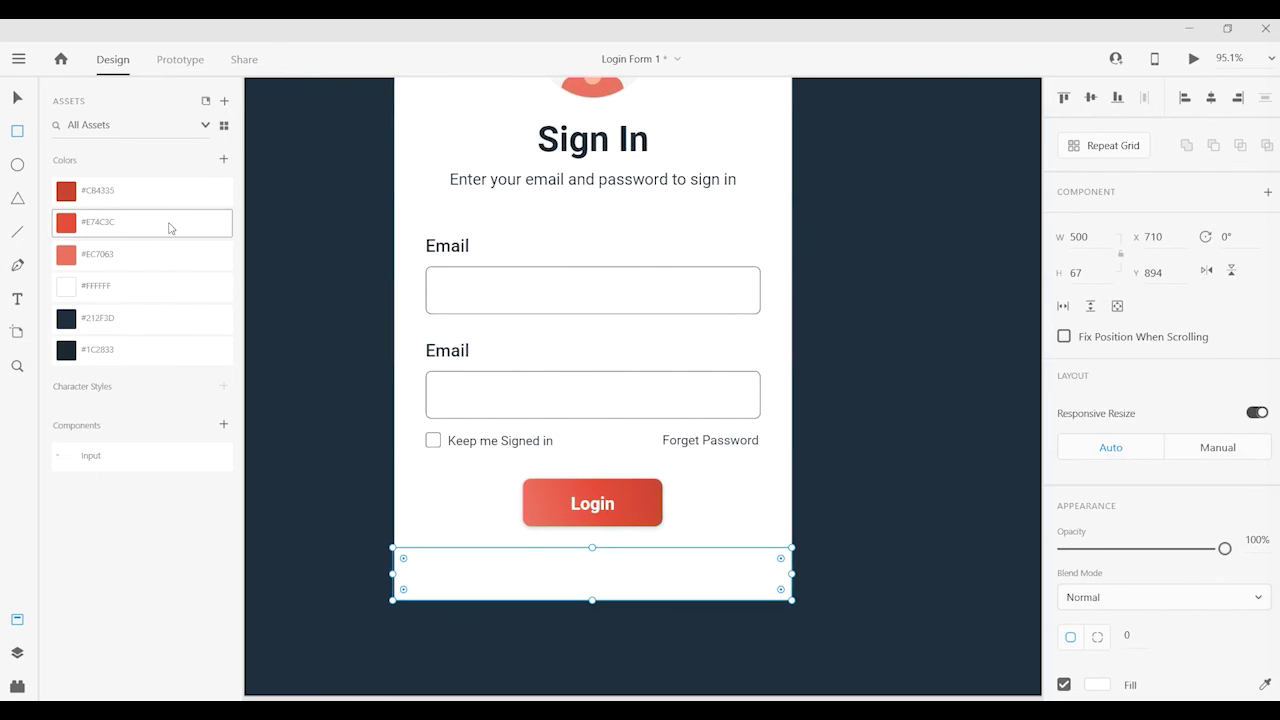
{"action": "key", "text": "ctrl+bracketleft"}
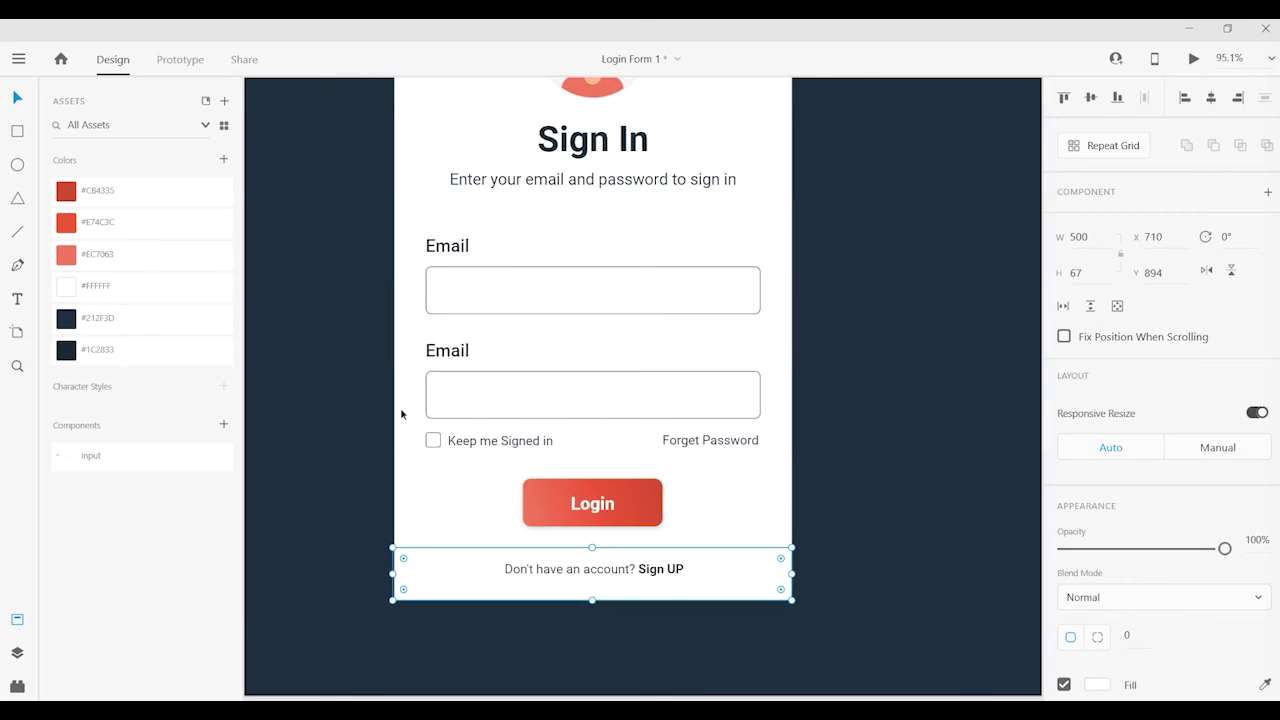
{"action": "scroll", "coordinate": [1143, 606], "scroll_direction": "down", "scroll_amount": 2}
{"action": "left_click", "coordinate": [1127, 541]}
{"action": "type", "text": "10"}
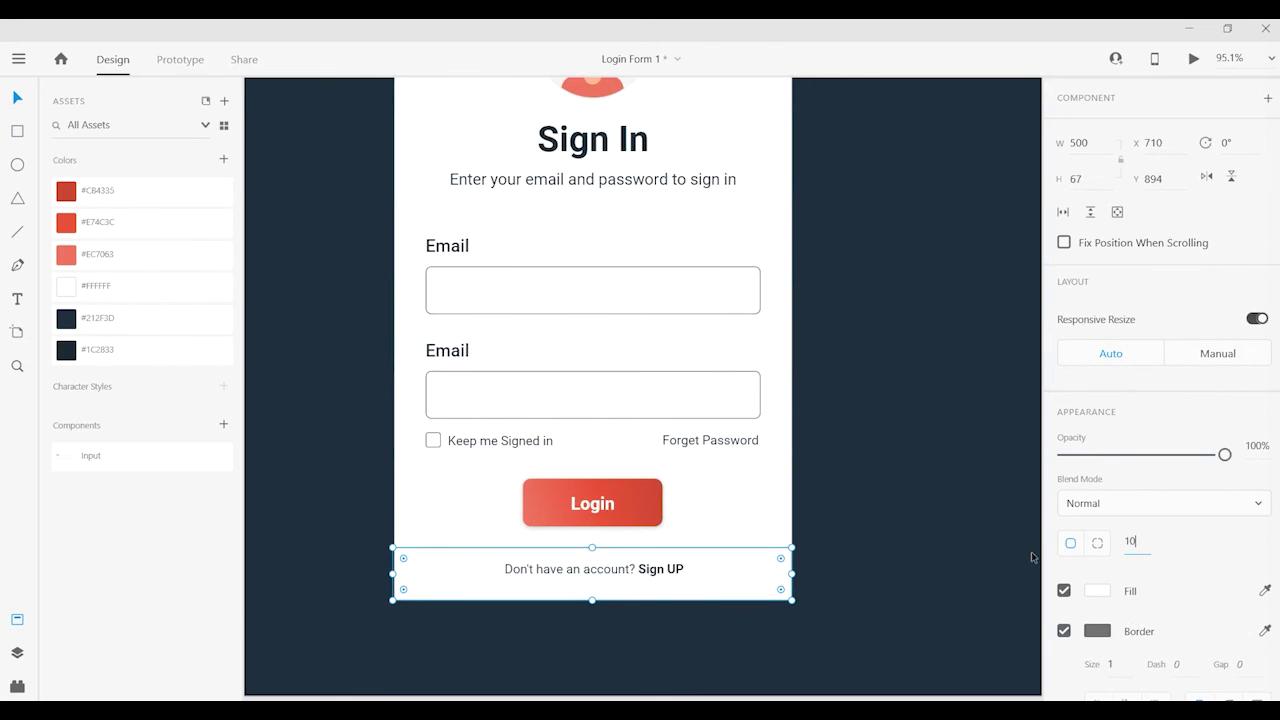
{"action": "left_click", "coordinate": [941, 570]}
Centre the sign-up line vertically in the footer and lower the rectangle's top edge slightly
{"action": "scroll", "coordinate": [640, 590], "scroll_direction": "up", "scroll_amount": 3, "text": "ctrl"}
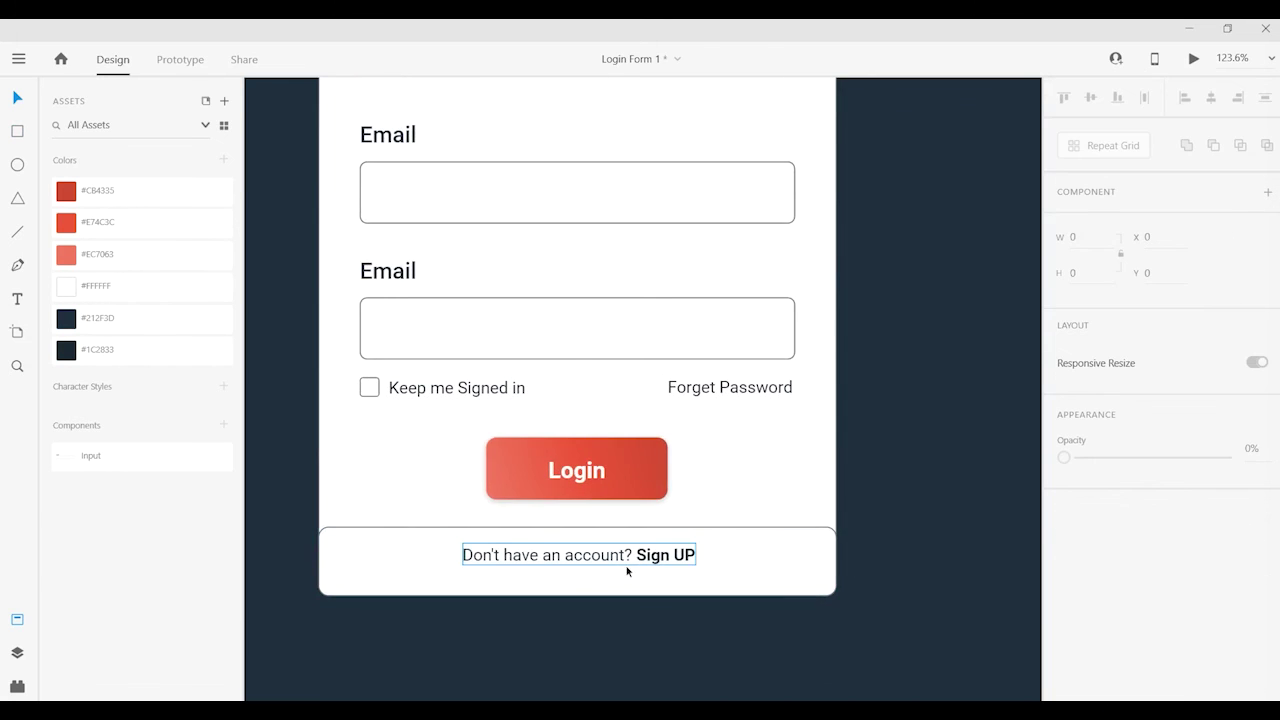
{"action": "left_click_drag", "start_coordinate": [639, 566], "coordinate": [639, 574]}
{"action": "left_click", "coordinate": [693, 538]}
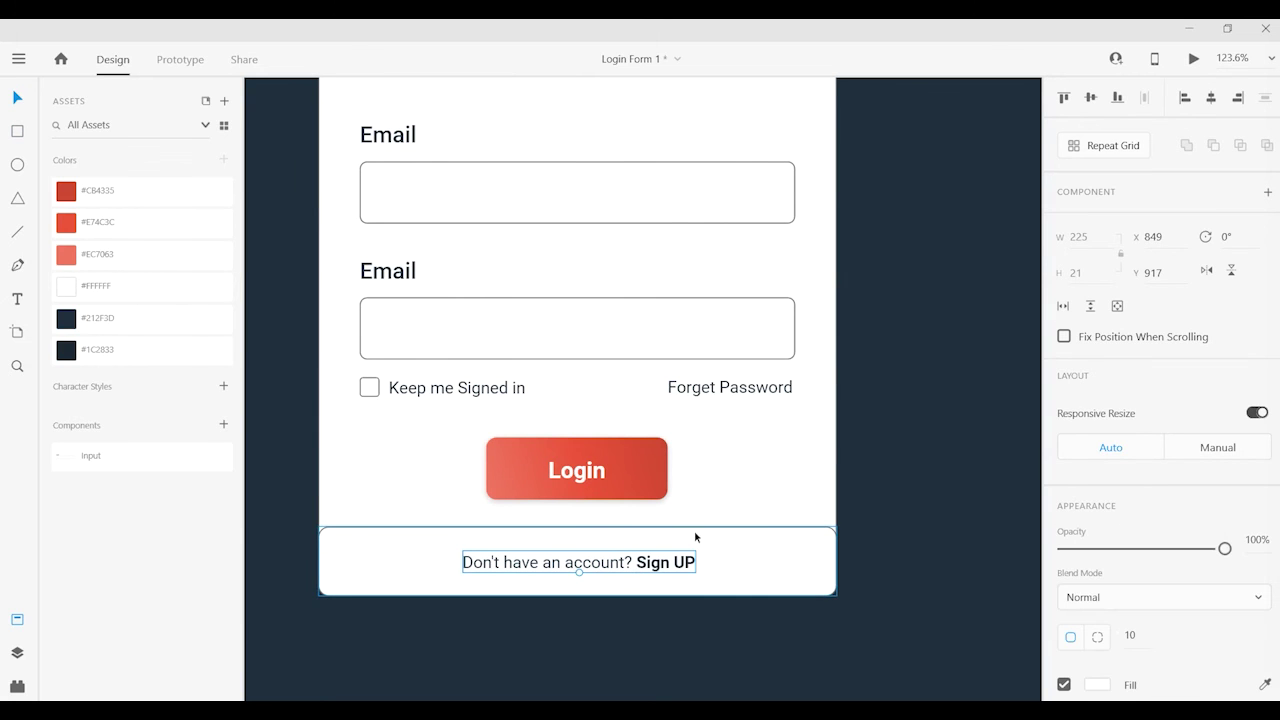
{"action": "left_click_drag", "start_coordinate": [578, 526], "coordinate": [578, 533]}
{"action": "left_click", "coordinate": [634, 561], "text": "shift"}
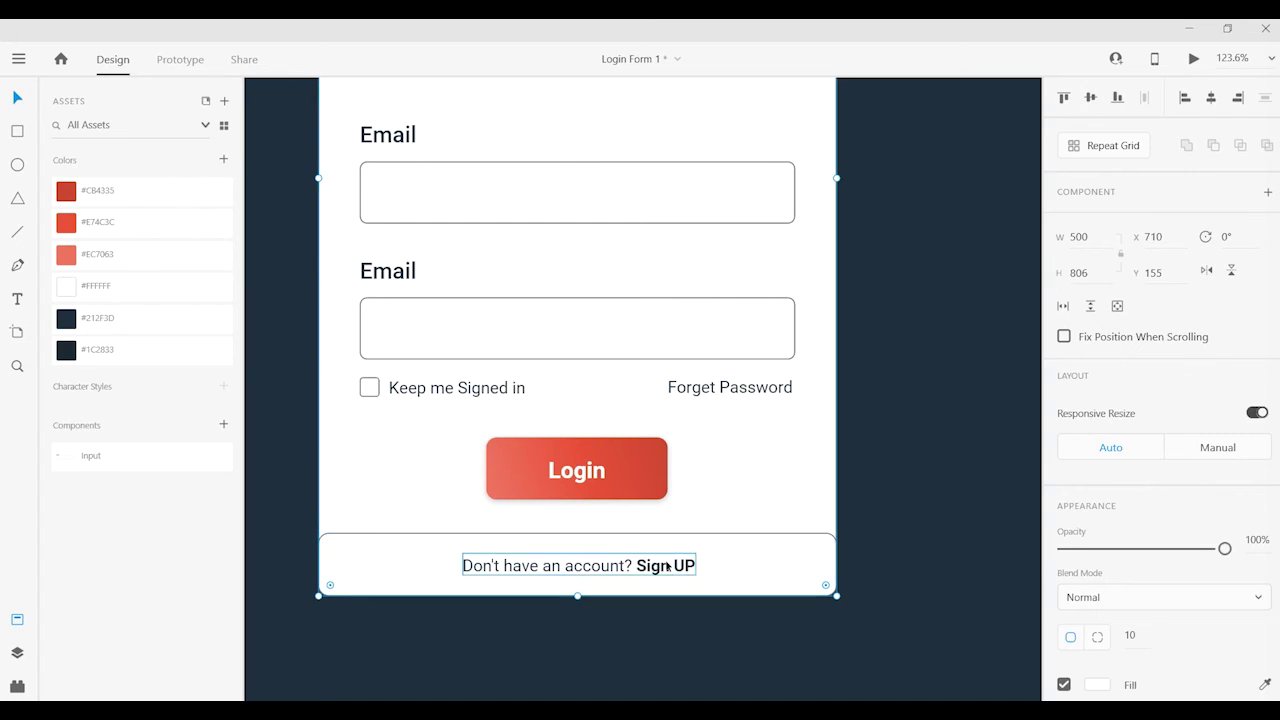
{"action": "double_click", "coordinate": [785, 565]}
Fill the footer rectangle with #1C2833 at 10% opacity
{"action": "scroll", "coordinate": [1073, 496], "scroll_direction": "down", "scroll_amount": 3}
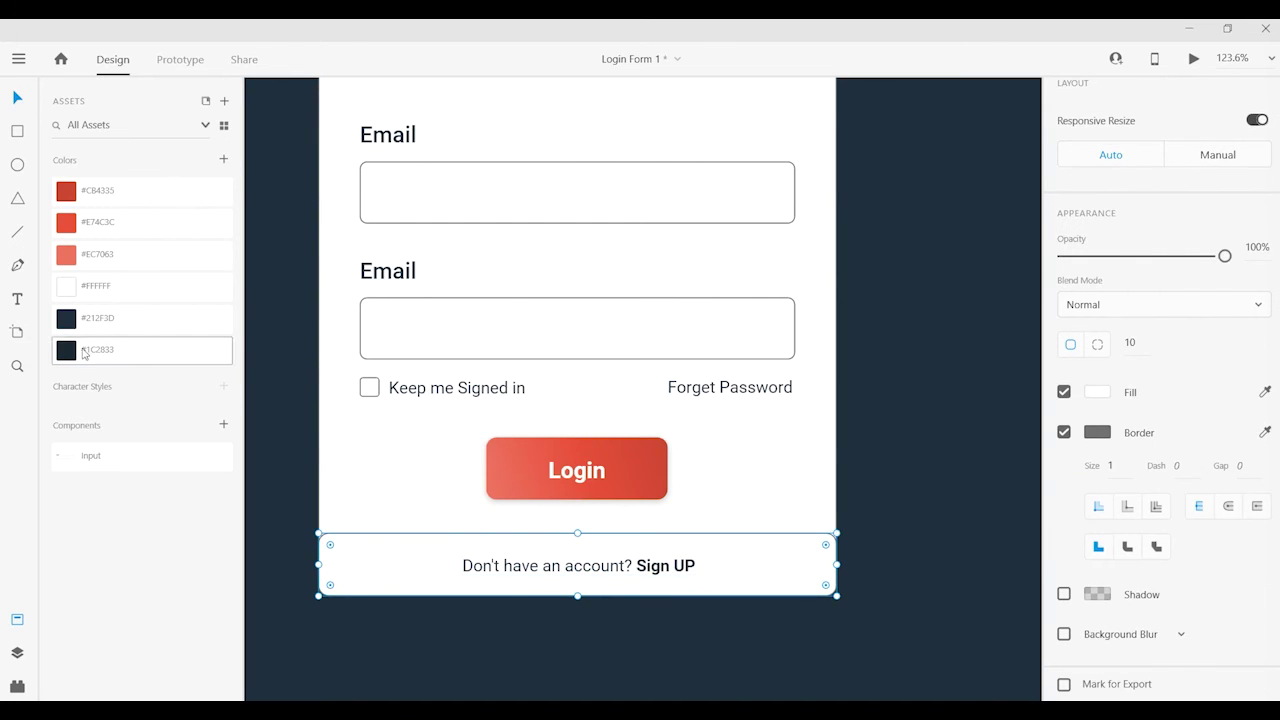
{"action": "left_click", "coordinate": [133, 351]}
{"action": "left_click_drag", "start_coordinate": [1222, 256], "coordinate": [1079, 258]}
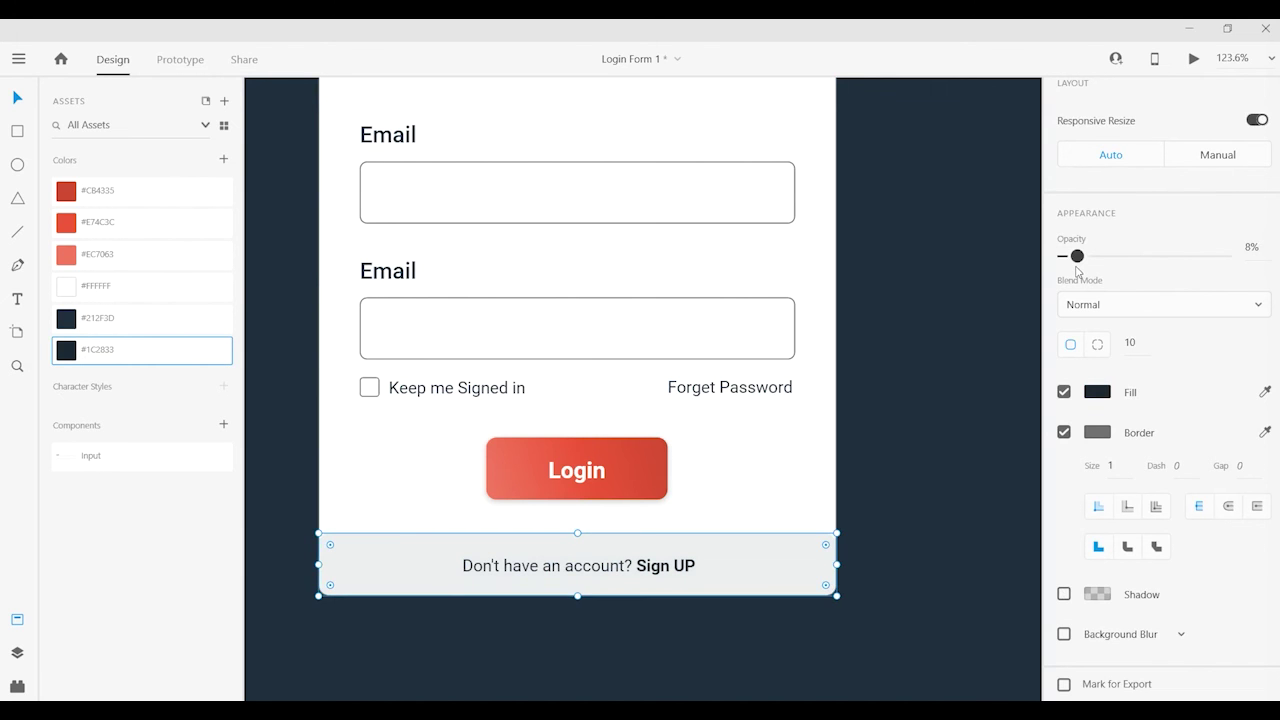
{"action": "scroll", "coordinate": [780, 582], "scroll_direction": "down", "scroll_amount": 5}
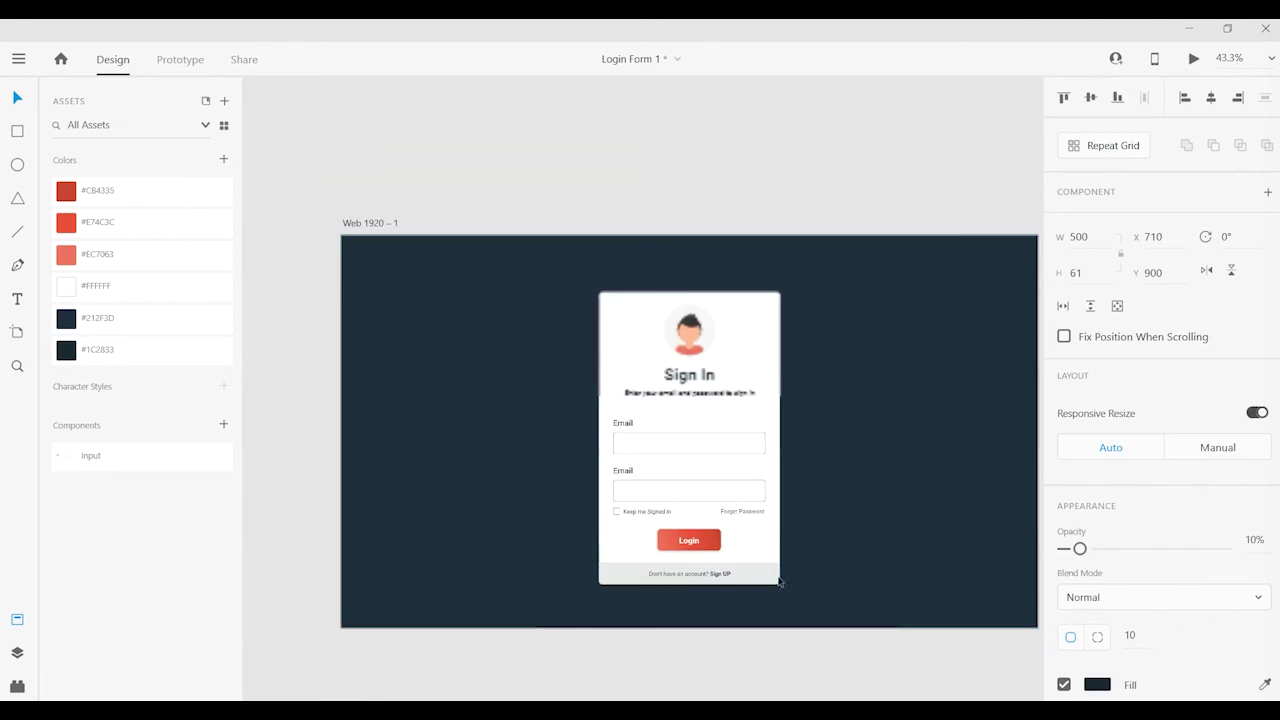
{"action": "left_click", "coordinate": [803, 666]}
{"action": "scroll", "coordinate": [849, 666], "scroll_direction": "up", "scroll_amount": 2}
{"action": "scroll", "coordinate": [589, 614], "scroll_direction": "up", "scroll_amount": 3}
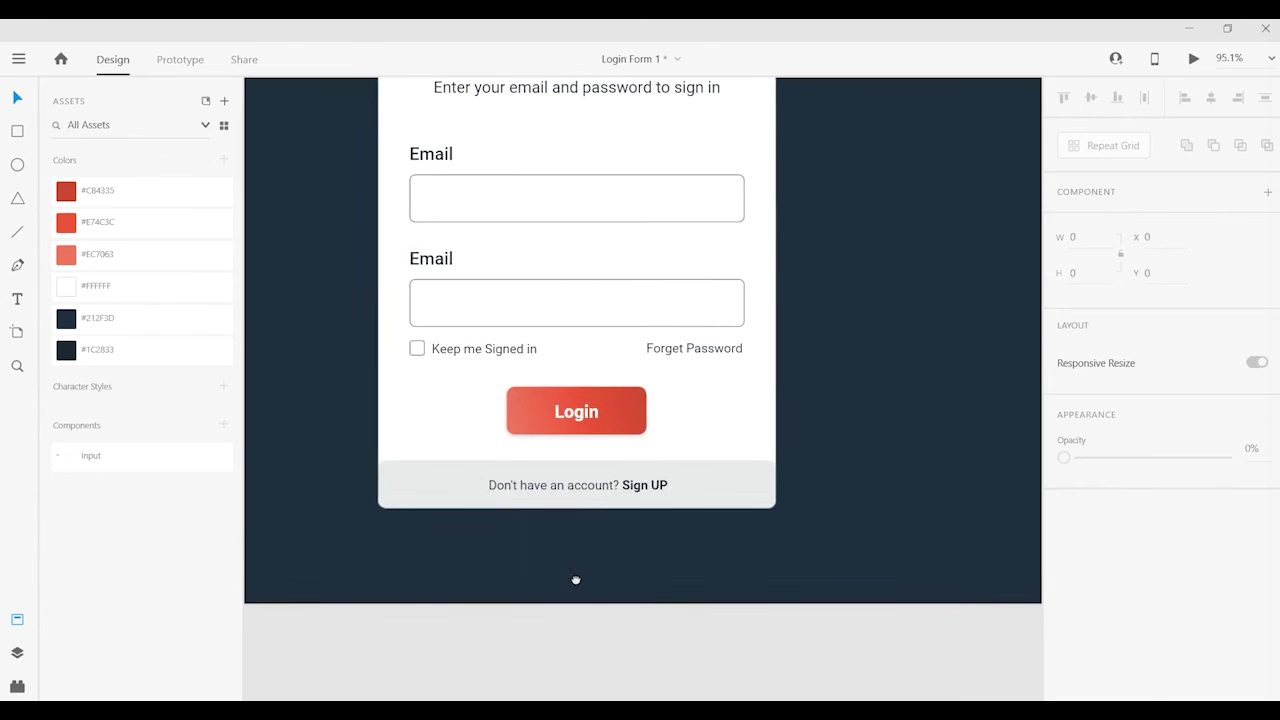
Set the footer's top corner radius to 0 so only bottom corners stay rounded, then fit the artboard
{"action": "left_click", "coordinate": [457, 503]}
{"action": "scroll", "coordinate": [1133, 485], "scroll_direction": "down", "scroll_amount": 3}
{"action": "type", "text": "00"}
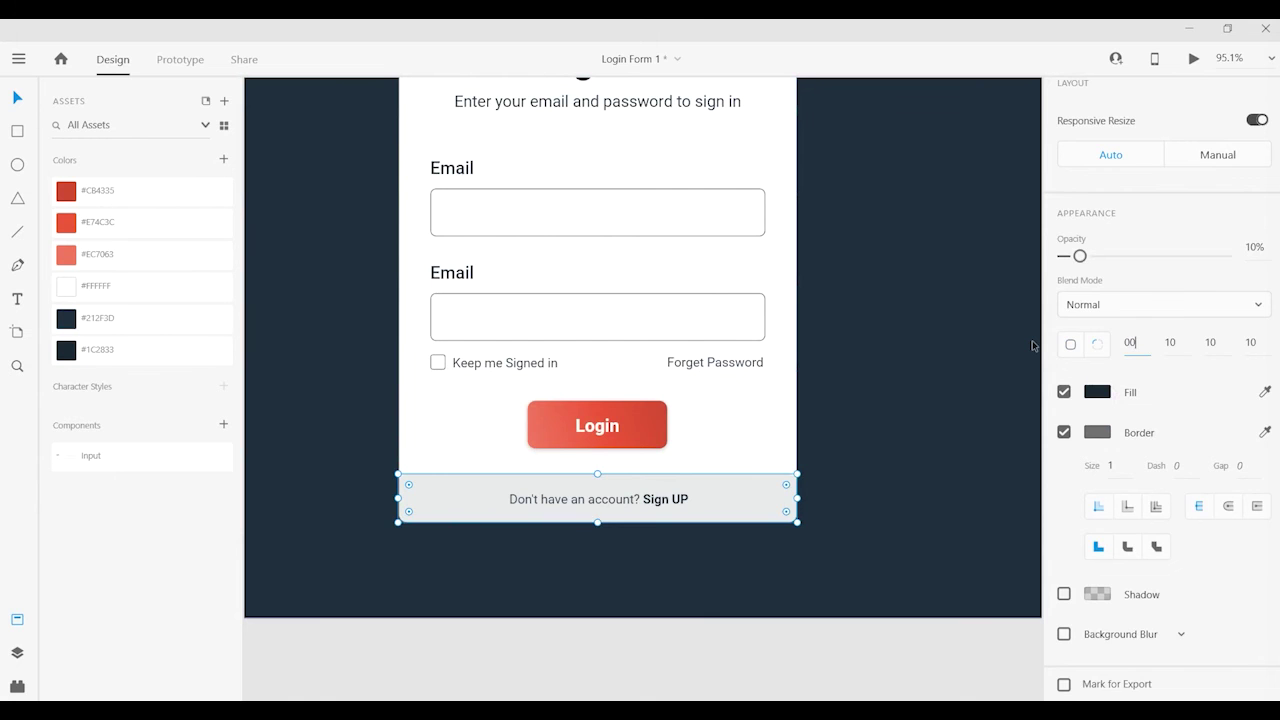
{"action": "key", "text": "Tab"}
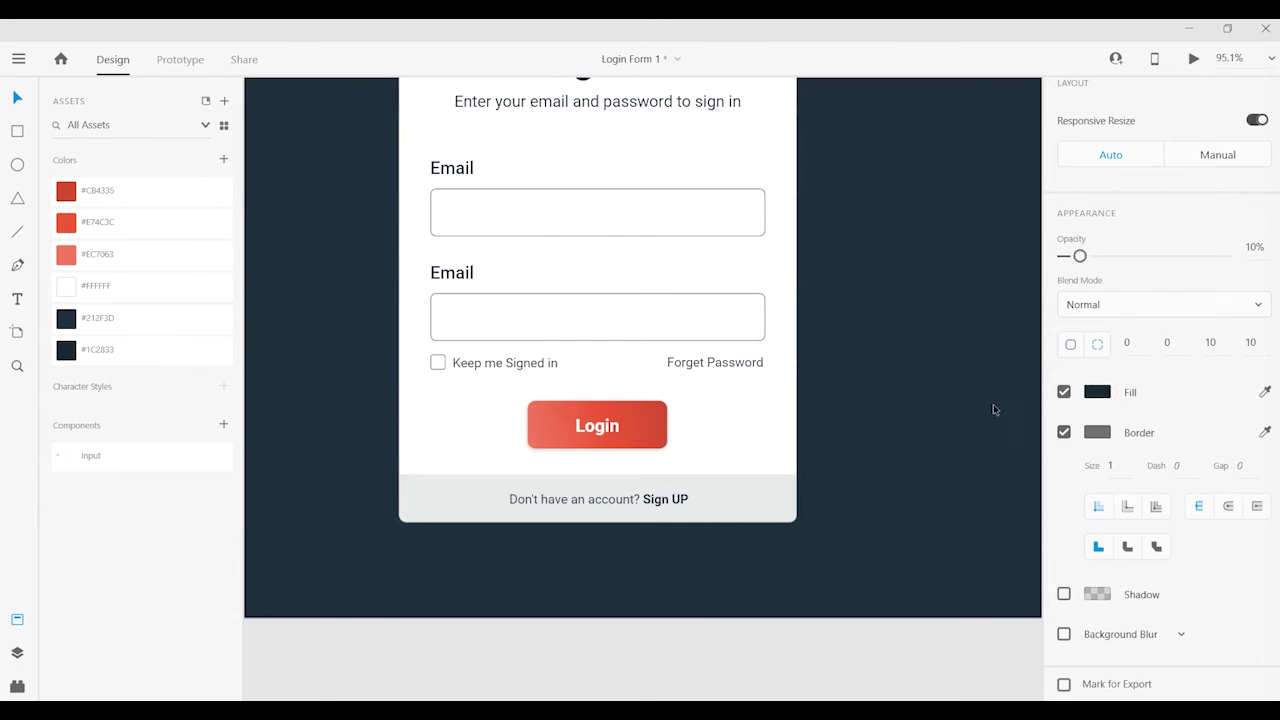
{"action": "left_click", "coordinate": [993, 404]}
{"action": "scroll", "coordinate": [674, 543], "scroll_direction": "up", "scroll_amount": 1}
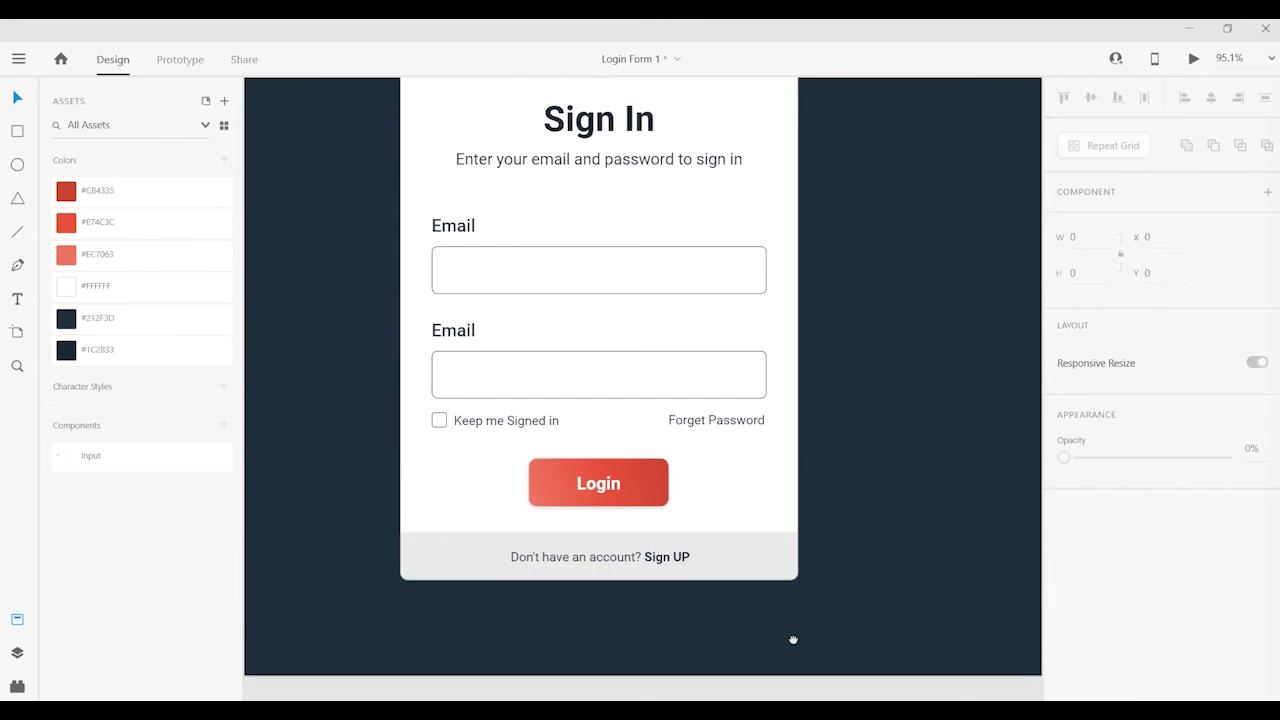
{"action": "key", "text": "ctrl+0"}
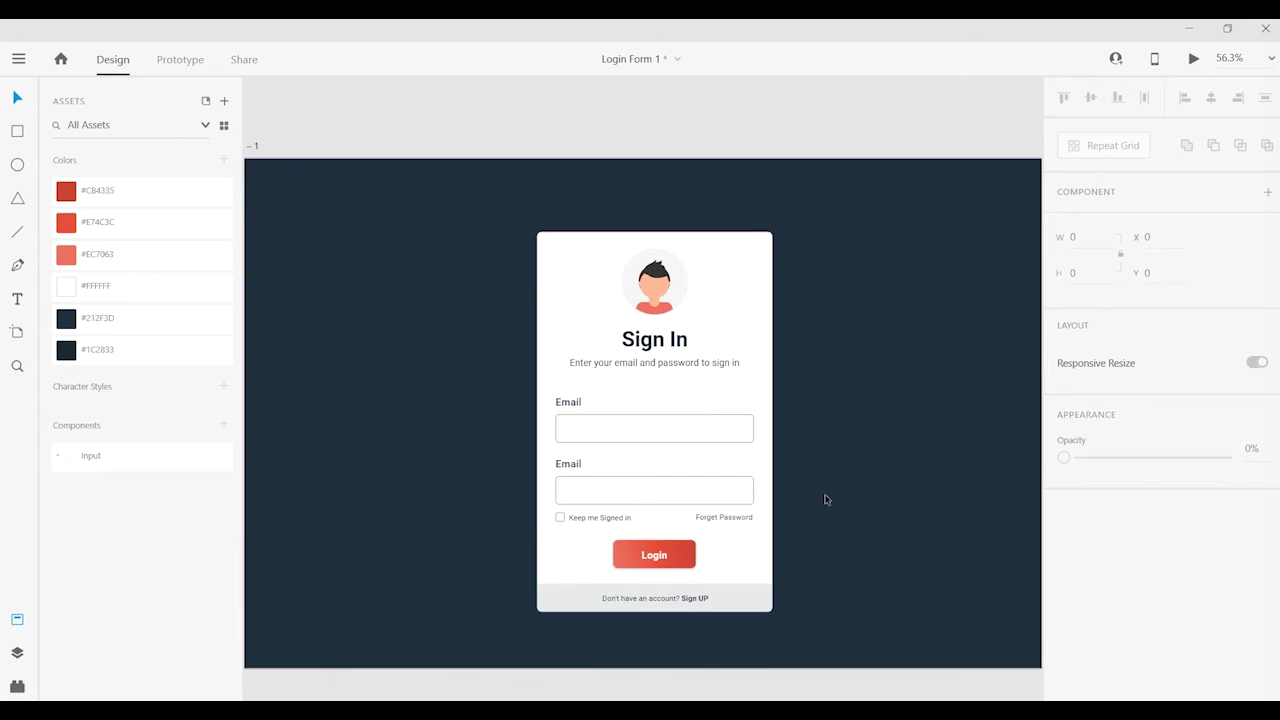
Make the Login button a reusable component (Component 2)
{"action": "scroll", "coordinate": [717, 551], "scroll_direction": "up", "scroll_amount": 2}
{"action": "left_click", "coordinate": [520, 371]}
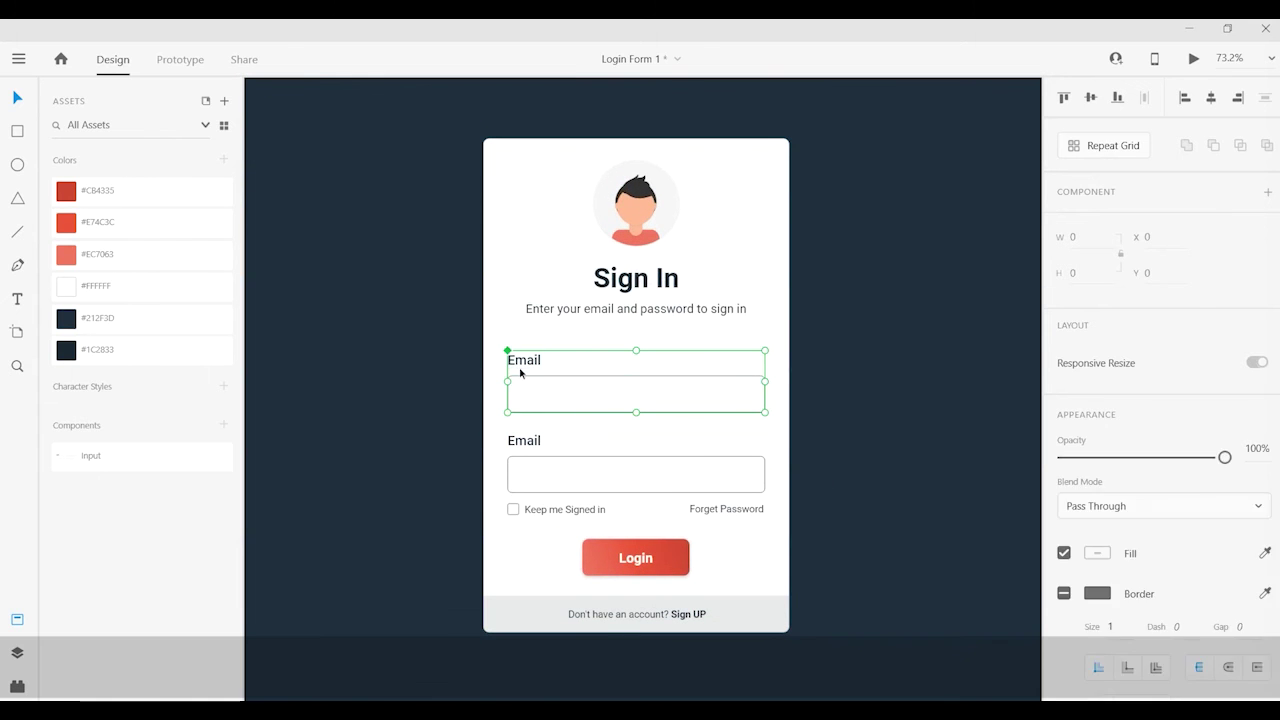
{"action": "left_click", "coordinate": [536, 462], "text": "shift"}
{"action": "left_click", "coordinate": [520, 511], "text": "shift"}
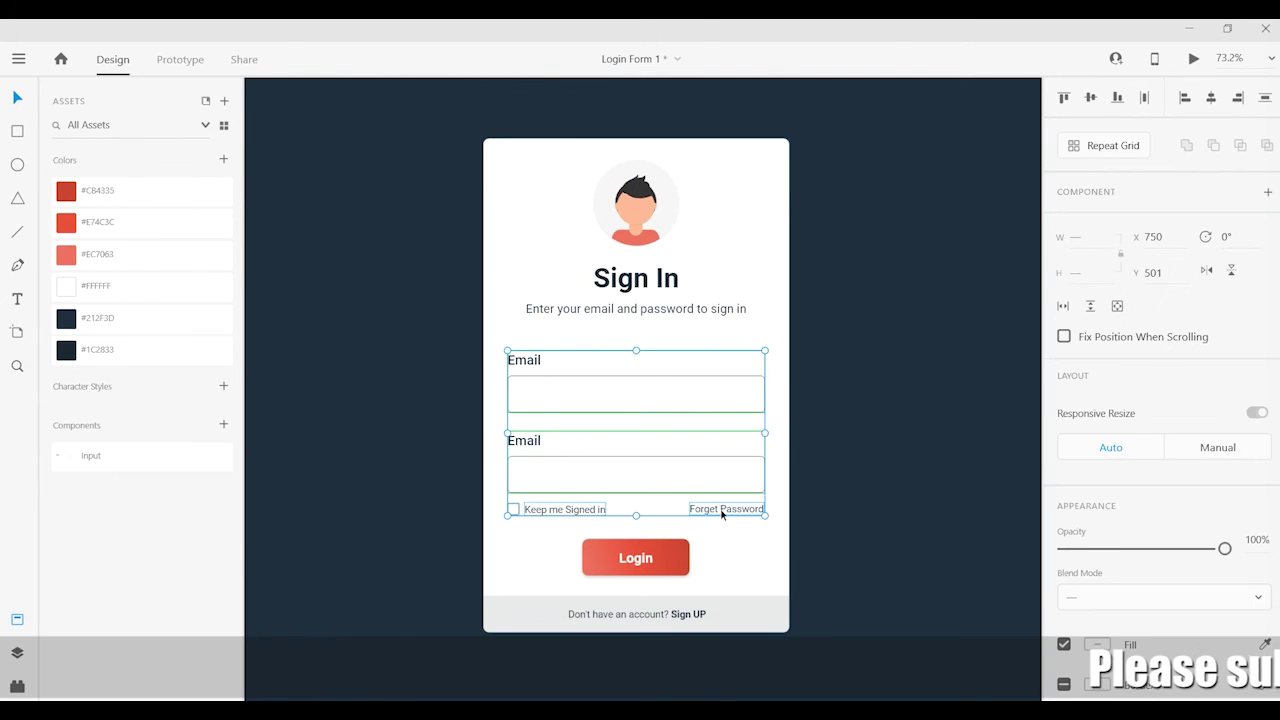
{"action": "left_click", "coordinate": [668, 560]}
{"action": "right_click", "coordinate": [670, 567]}
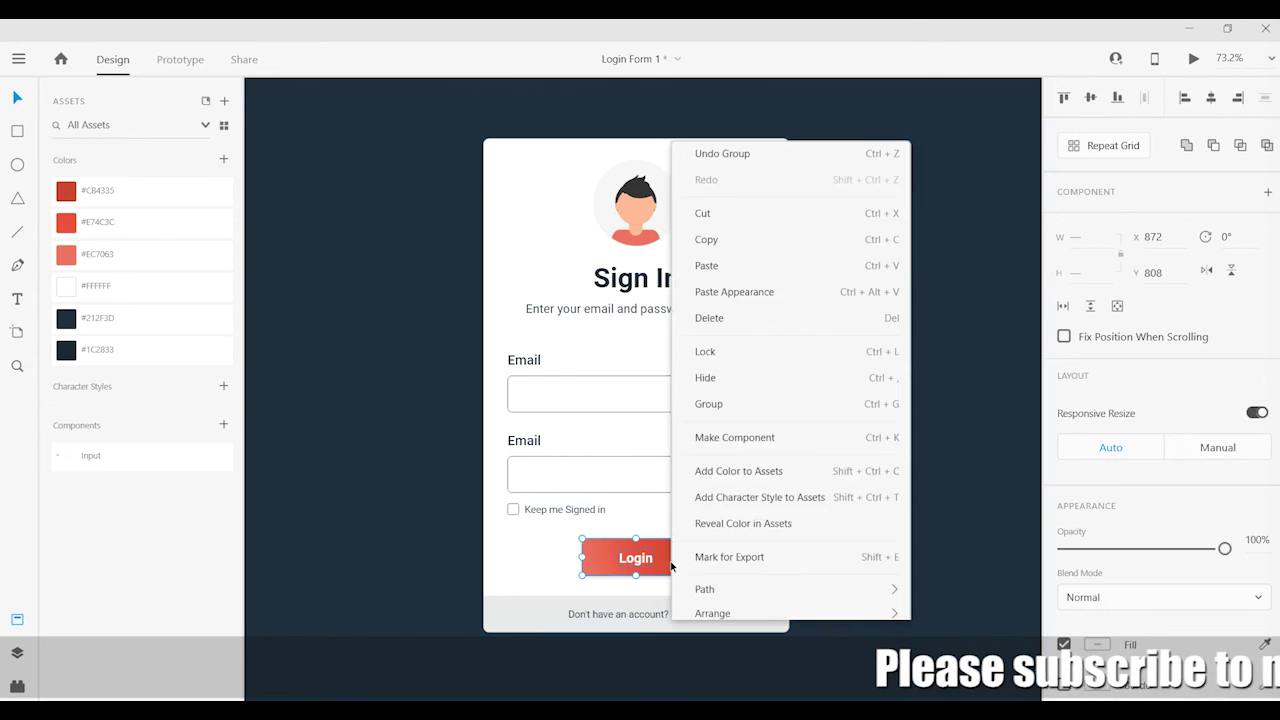
{"action": "left_click", "coordinate": [737, 306]}
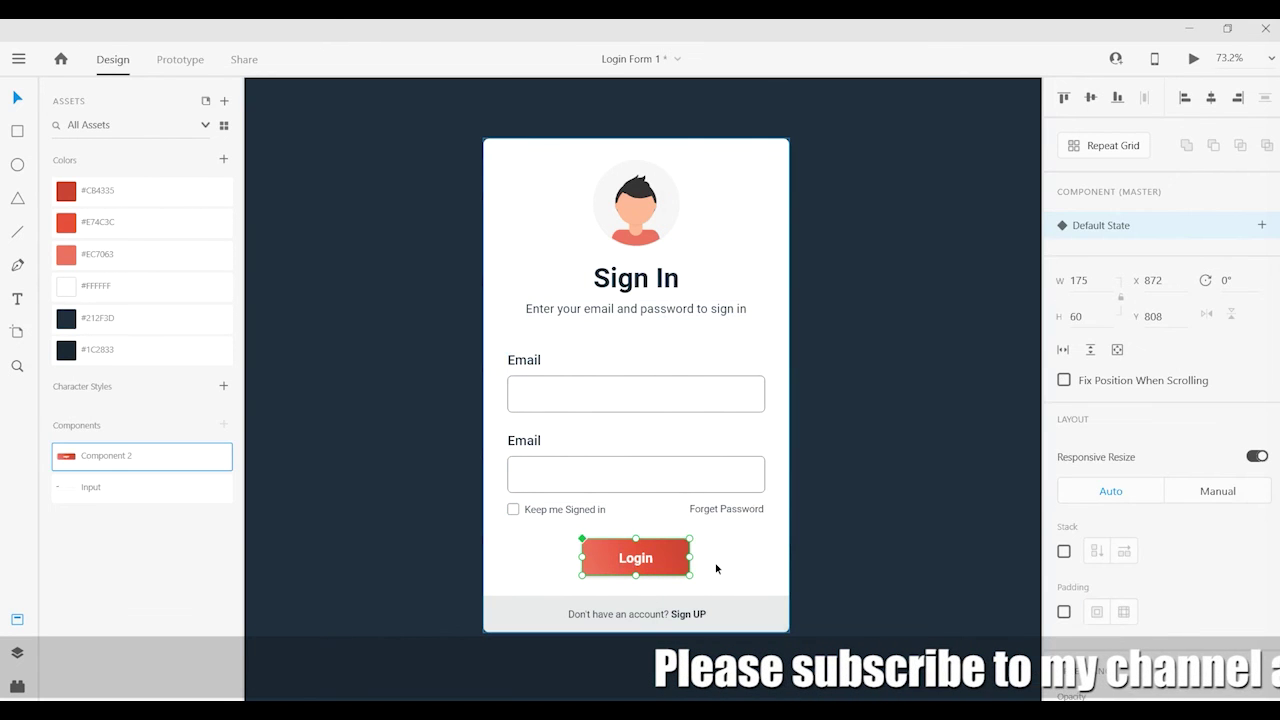
Move the form block slightly up for even spacing above the footer
{"action": "left_click", "coordinate": [640, 408], "text": "shift"}
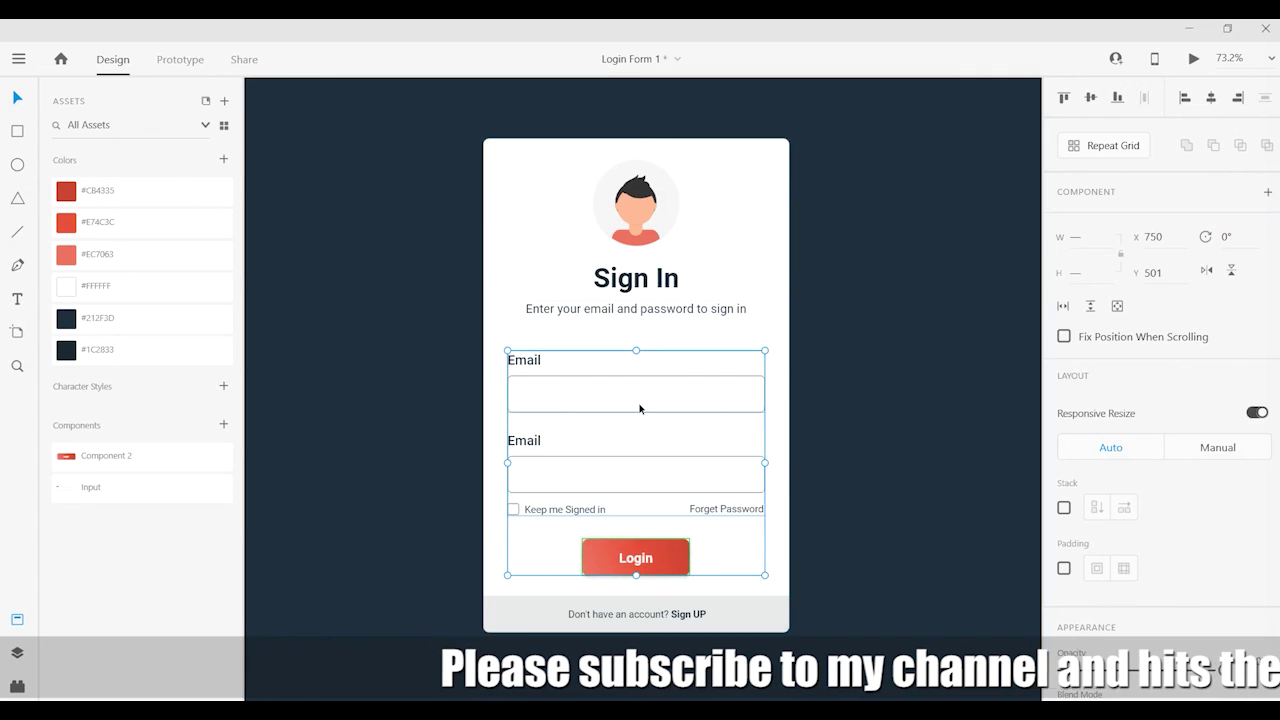
{"action": "left_click_drag", "start_coordinate": [640, 408], "coordinate": [645, 400]}
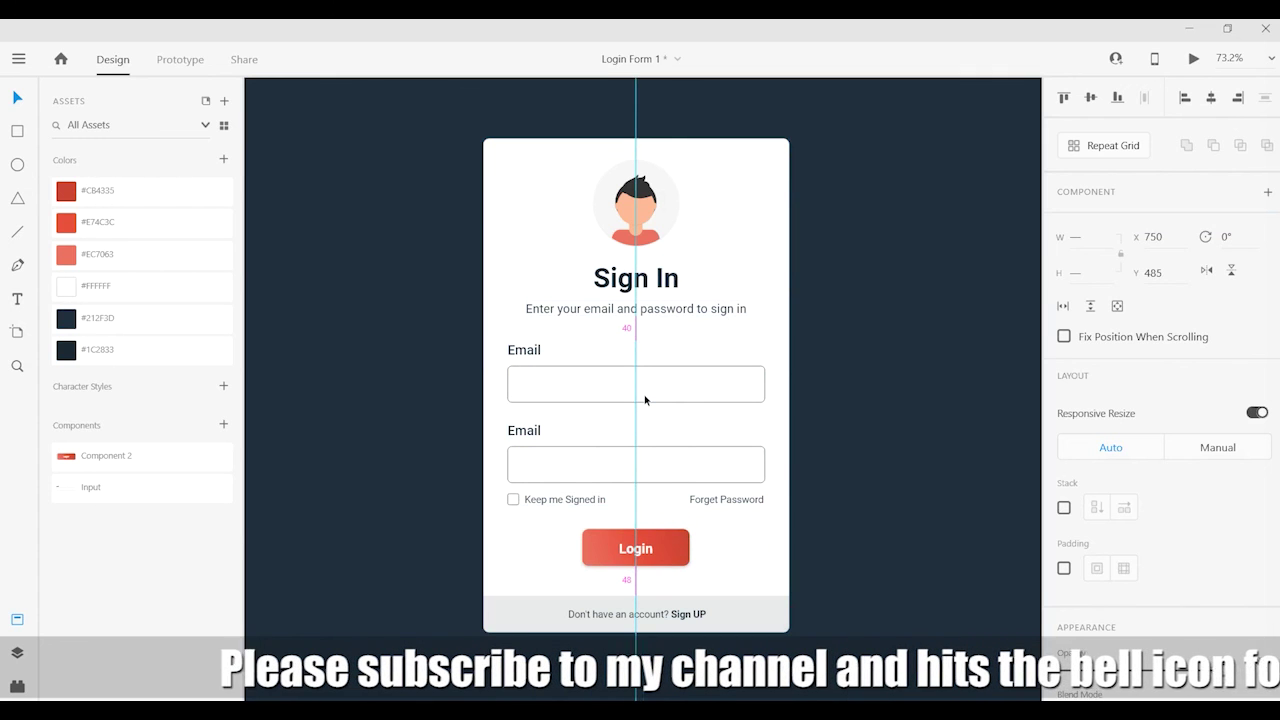
{"action": "left_click", "coordinate": [636, 612]}
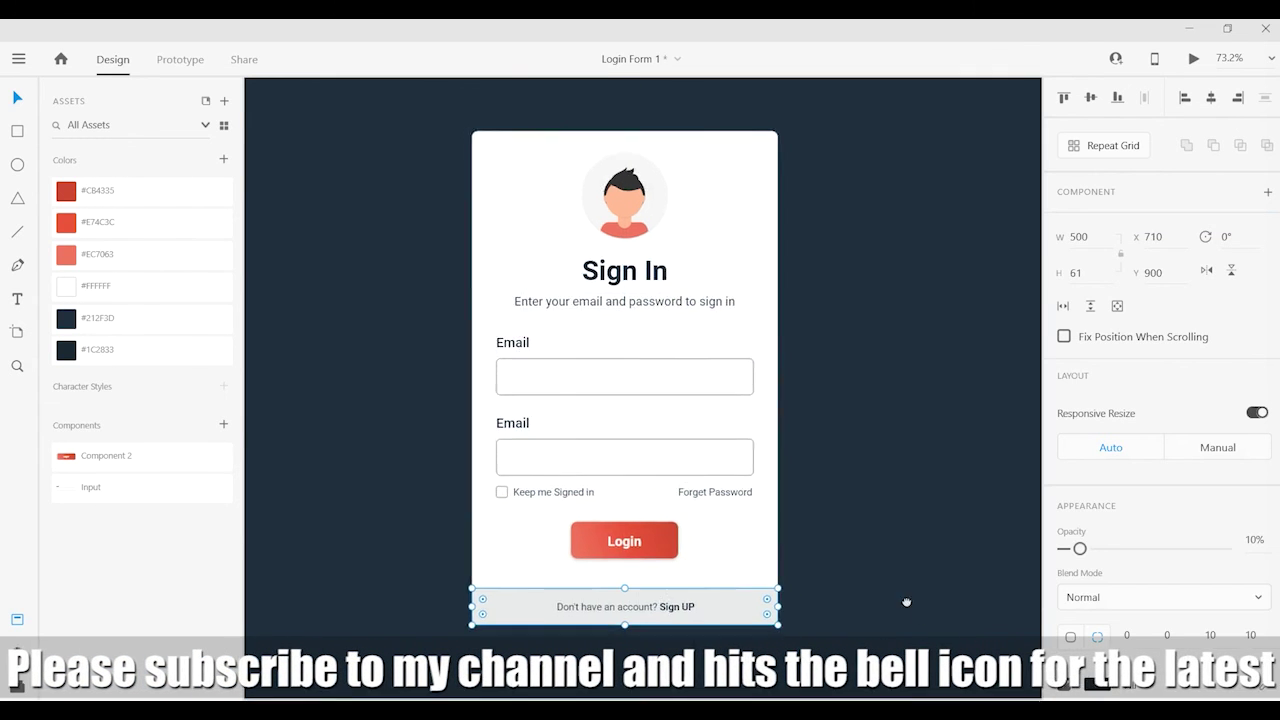
{"action": "scroll", "coordinate": [800, 600], "scroll_direction": "down", "scroll_amount": 3}
{"action": "scroll", "coordinate": [733, 579], "scroll_direction": "down", "scroll_amount": 2}
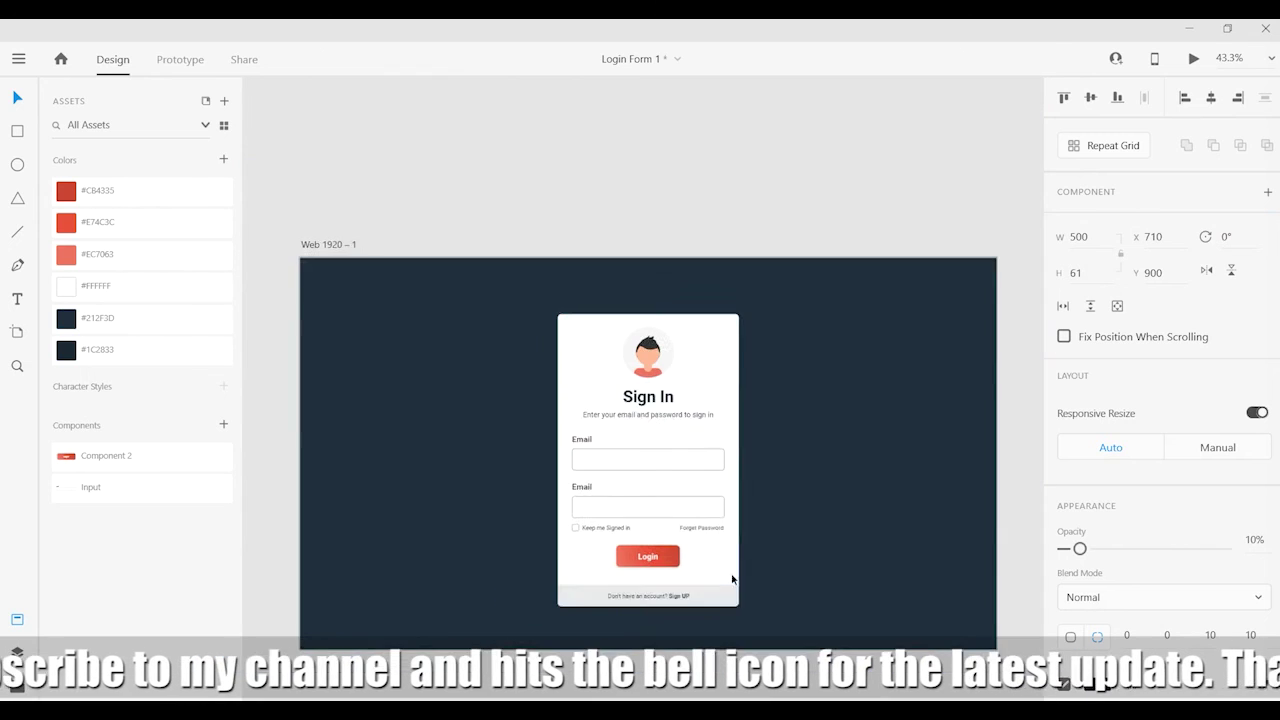
{"action": "left_click", "coordinate": [720, 148]}
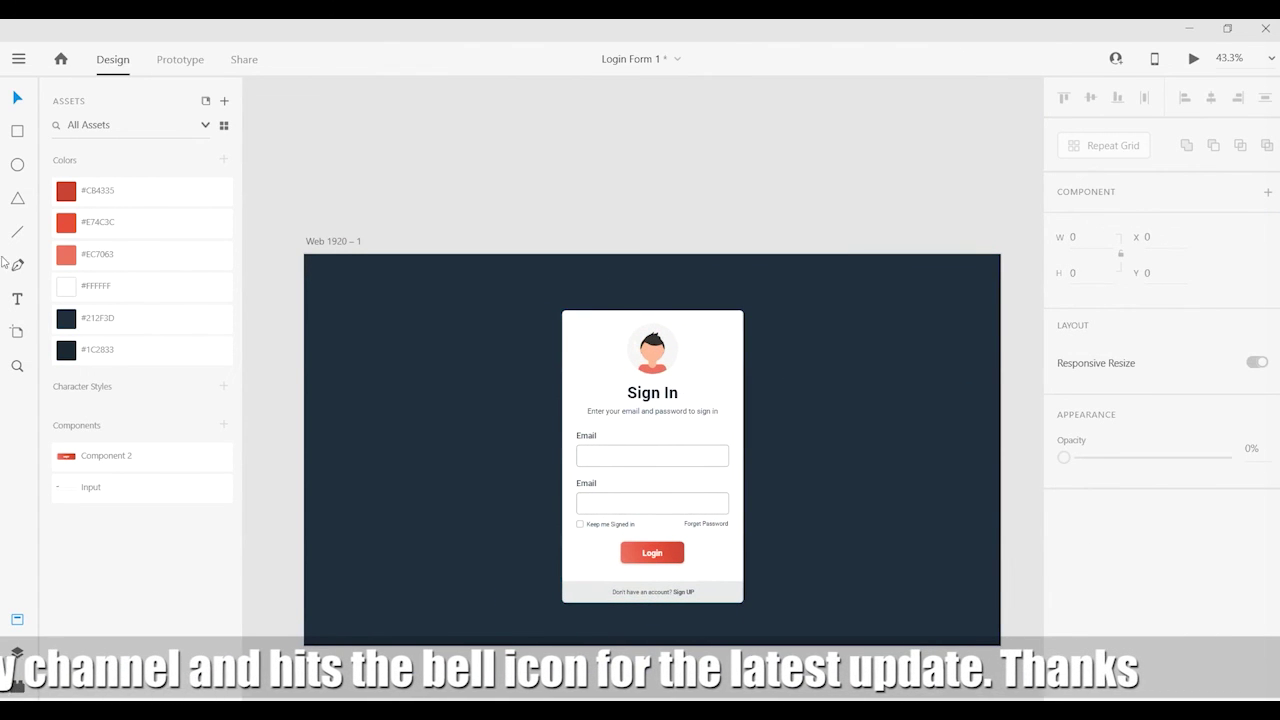
Insert the eye icon from the Icons 4 Design plugin by searching 'EYE'
{"action": "left_click", "coordinate": [17, 686]}
{"action": "left_click", "coordinate": [120, 133]}
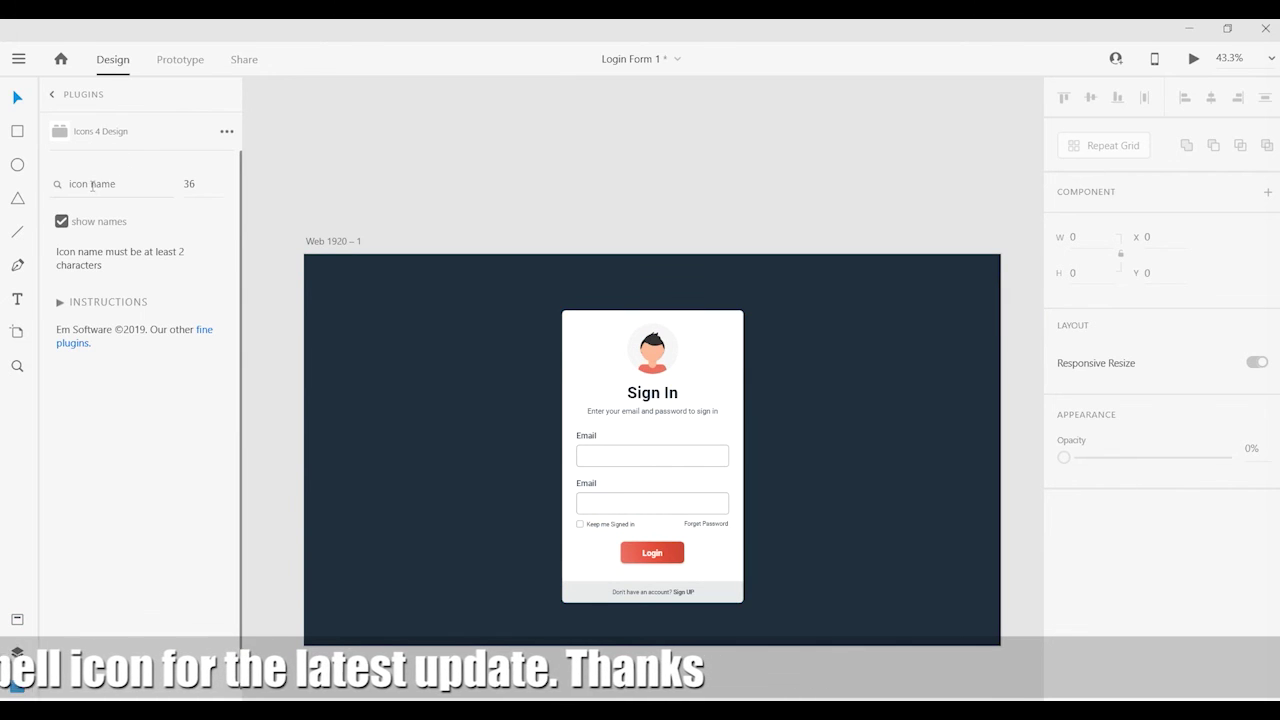
{"action": "left_click", "coordinate": [98, 184]}
{"action": "type", "text": "EYE"}
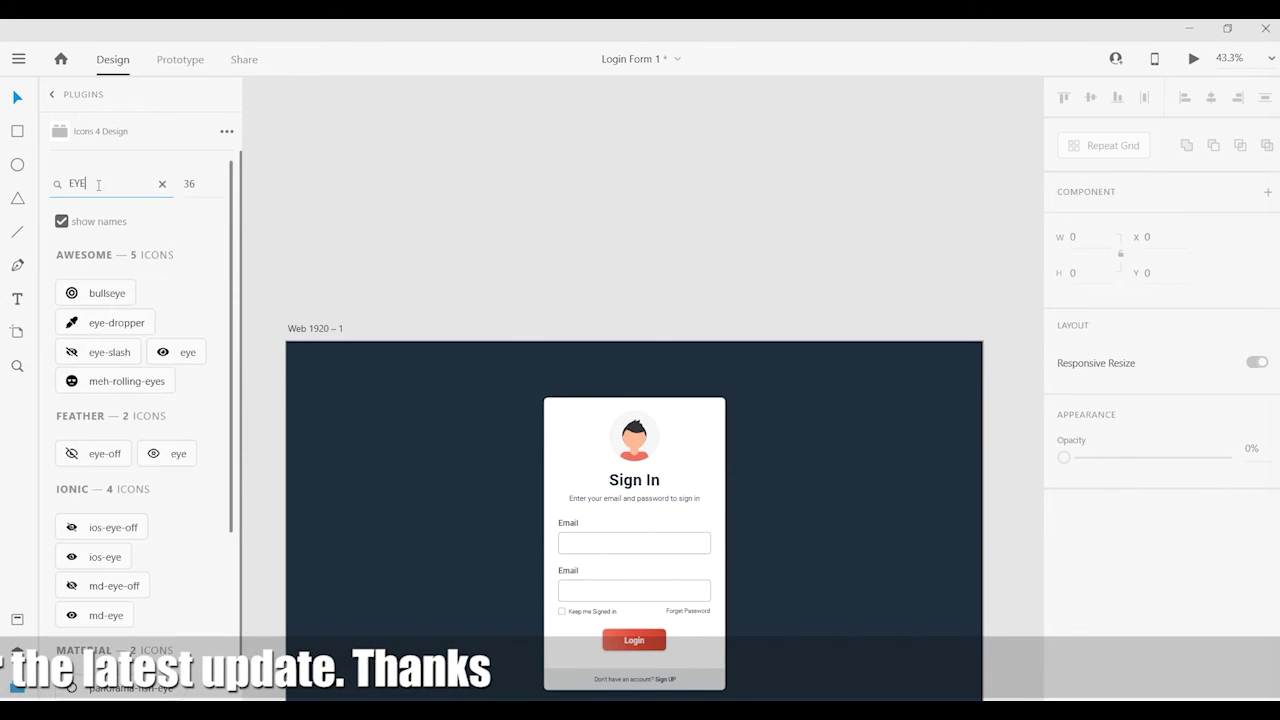
{"action": "left_click", "coordinate": [180, 355]}
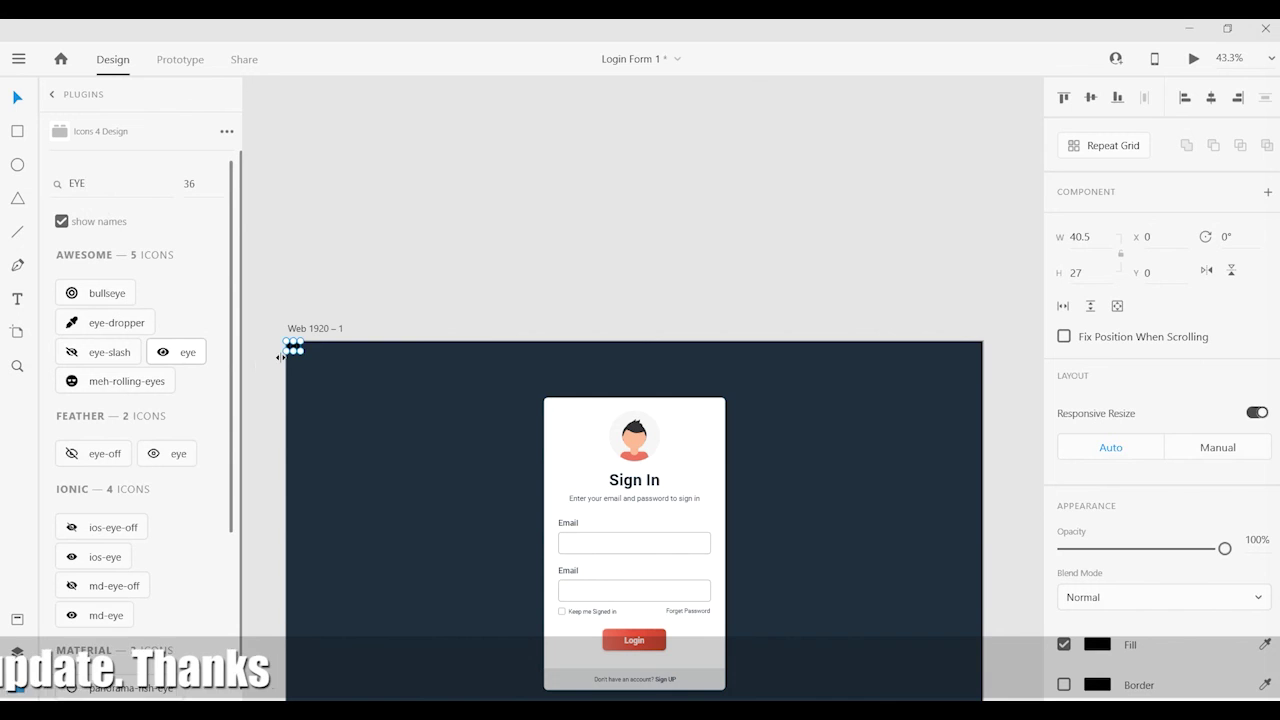
Resize the eye icon and place it at the right end of the second field
{"action": "mouse_move", "coordinate": [302, 350]}
{"action": "left_mouse_down"}
{"action": "mouse_move", "coordinate": [352, 401]}
{"action": "mouse_move", "coordinate": [685, 595]}
{"action": "left_mouse_up"}
{"action": "scroll", "coordinate": [690, 600], "scroll_direction": "up", "scroll_amount": 5}
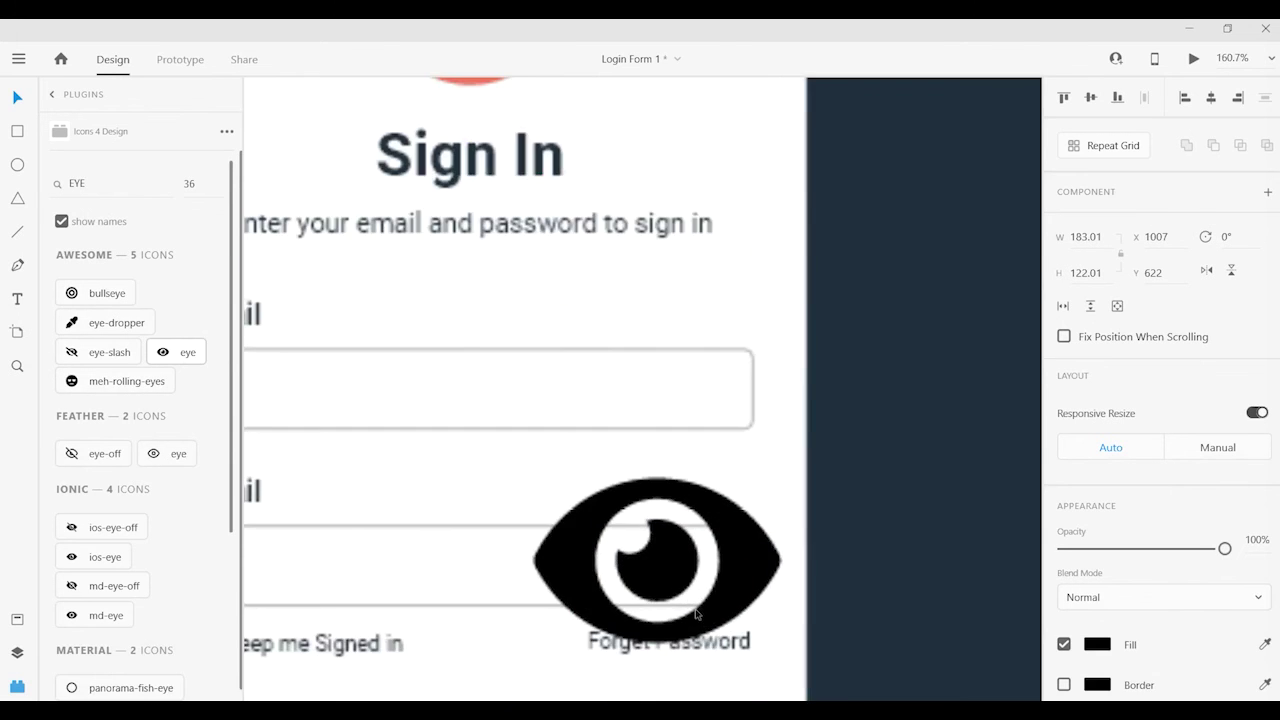
{"action": "scroll", "coordinate": [697, 614], "scroll_direction": "down", "scroll_amount": 3}
{"action": "left_click_drag", "start_coordinate": [820, 331], "coordinate": [622, 418]}
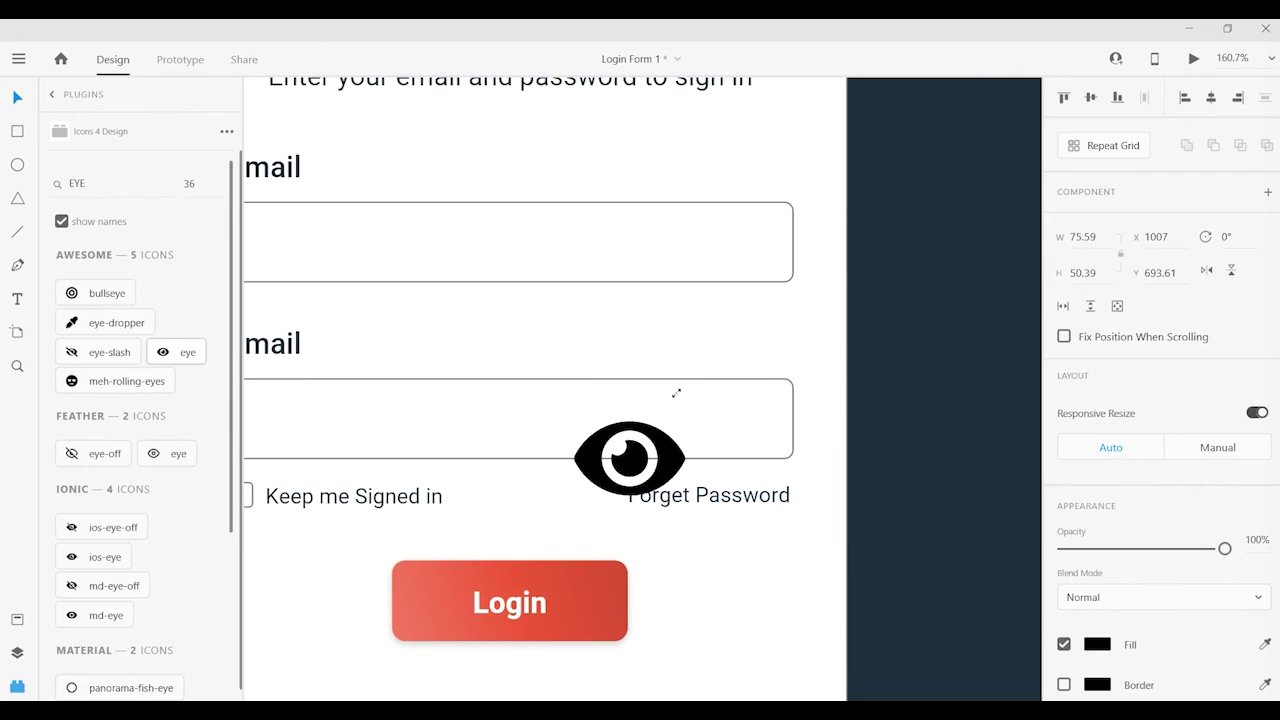
{"action": "scroll", "coordinate": [587, 486], "scroll_direction": "up", "scroll_amount": 3}
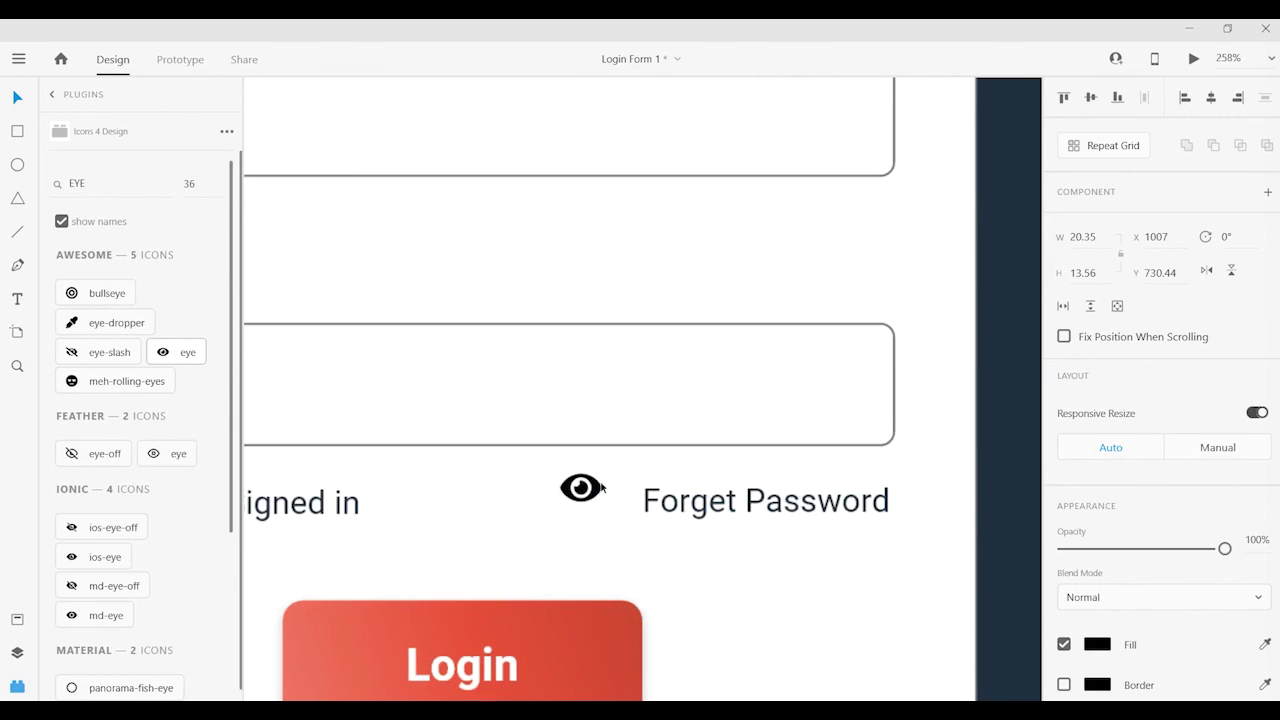
{"action": "left_click_drag", "start_coordinate": [582, 490], "coordinate": [868, 366]}
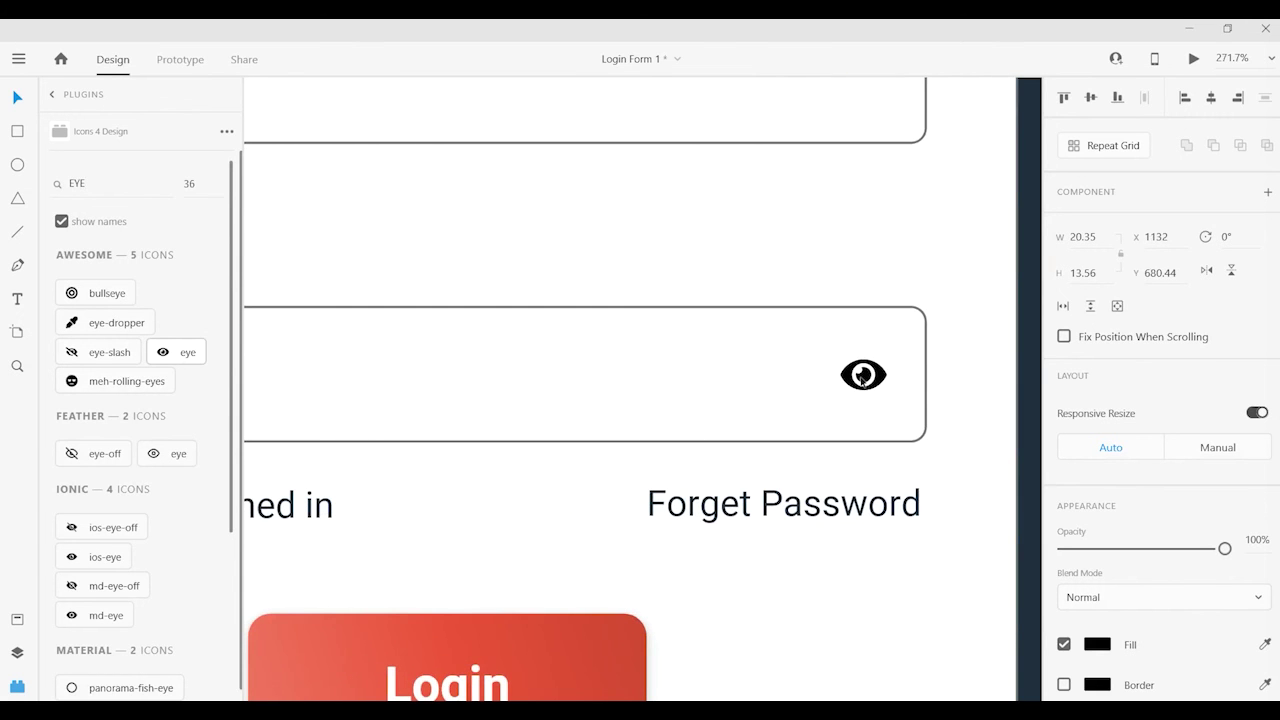
{"action": "left_click_drag", "start_coordinate": [860, 378], "coordinate": [861, 376]}
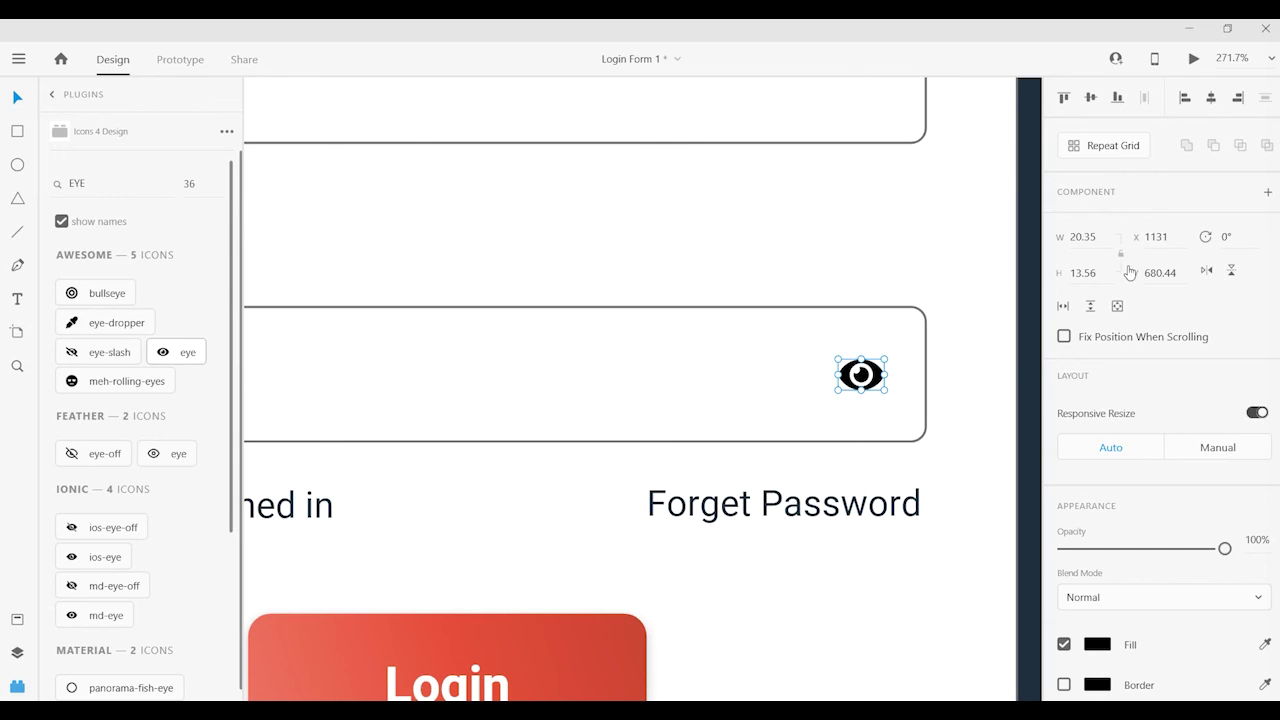
Set the eye icon's height to 15 and nudge it slightly left
{"action": "left_click", "coordinate": [1100, 272]}
{"action": "type", "text": "5"}
{"action": "key", "text": "Return"}
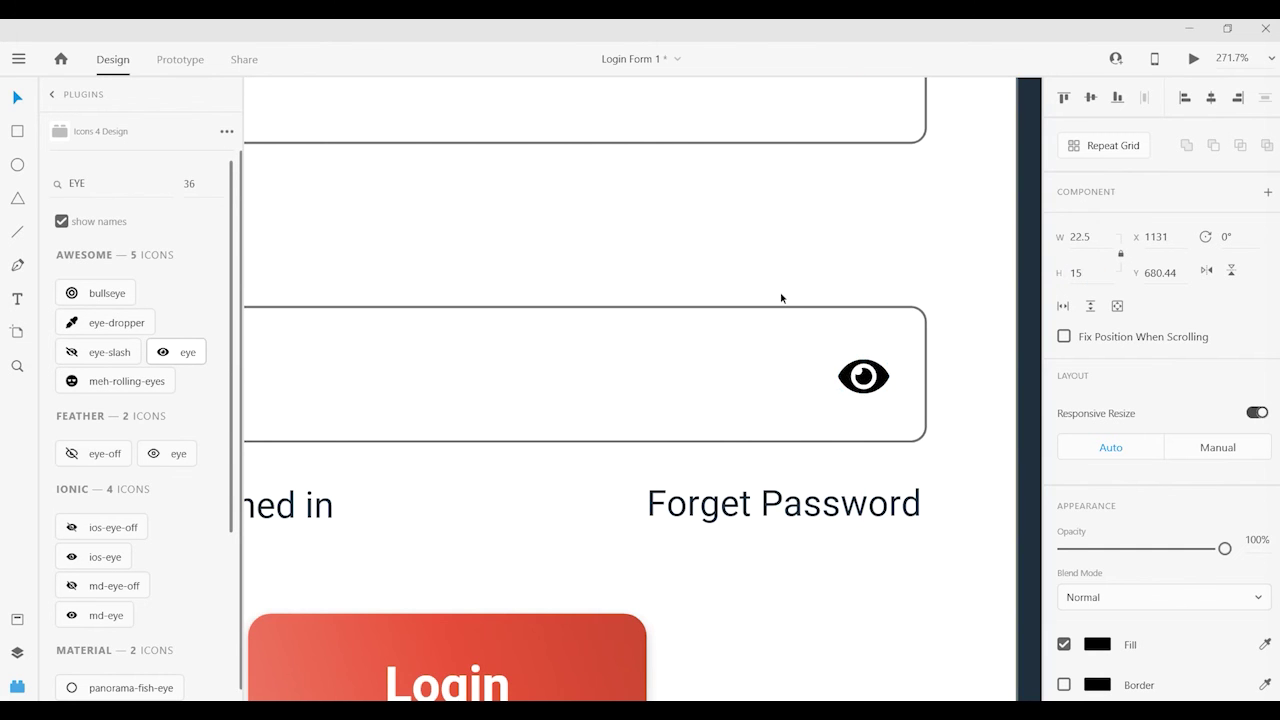
{"action": "scroll", "coordinate": [800, 400], "scroll_direction": "down", "scroll_amount": 5}
{"action": "left_click_drag", "start_coordinate": [834, 415], "coordinate": [832, 415]}
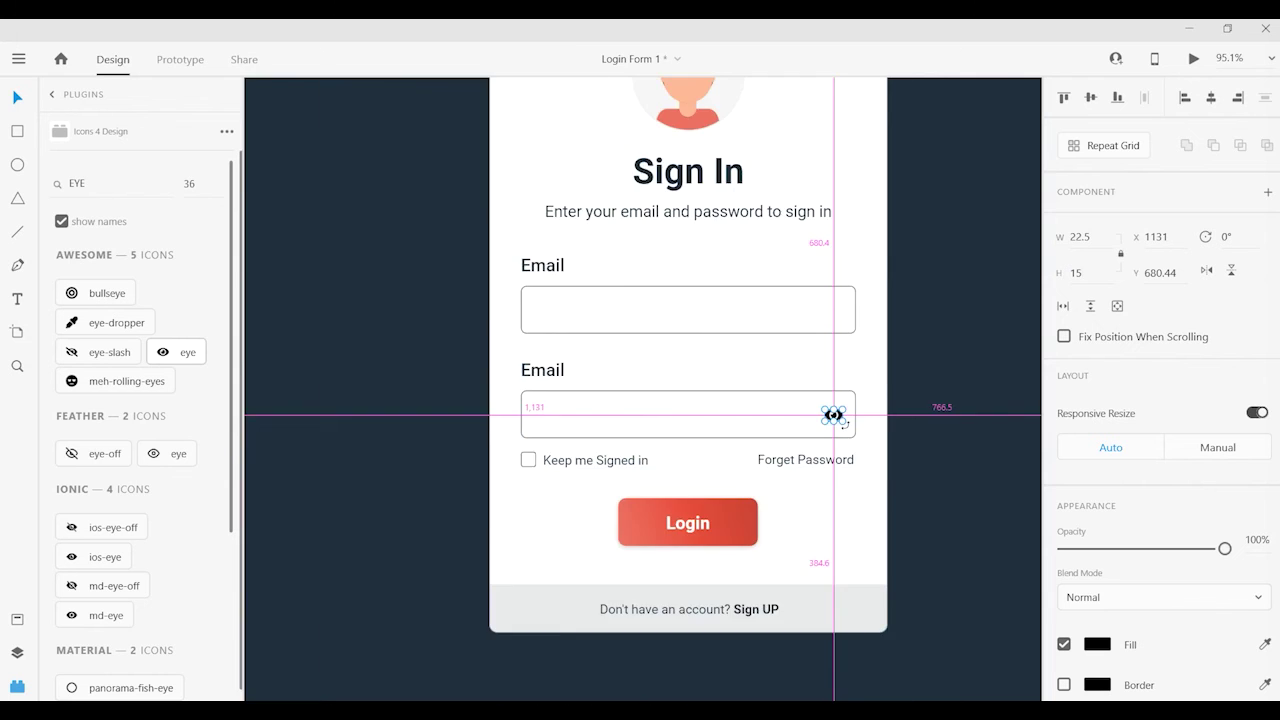
{"action": "scroll", "coordinate": [832, 420], "scroll_direction": "up", "scroll_amount": 2}
{"action": "scroll", "coordinate": [828, 425], "scroll_direction": "down", "scroll_amount": 2}
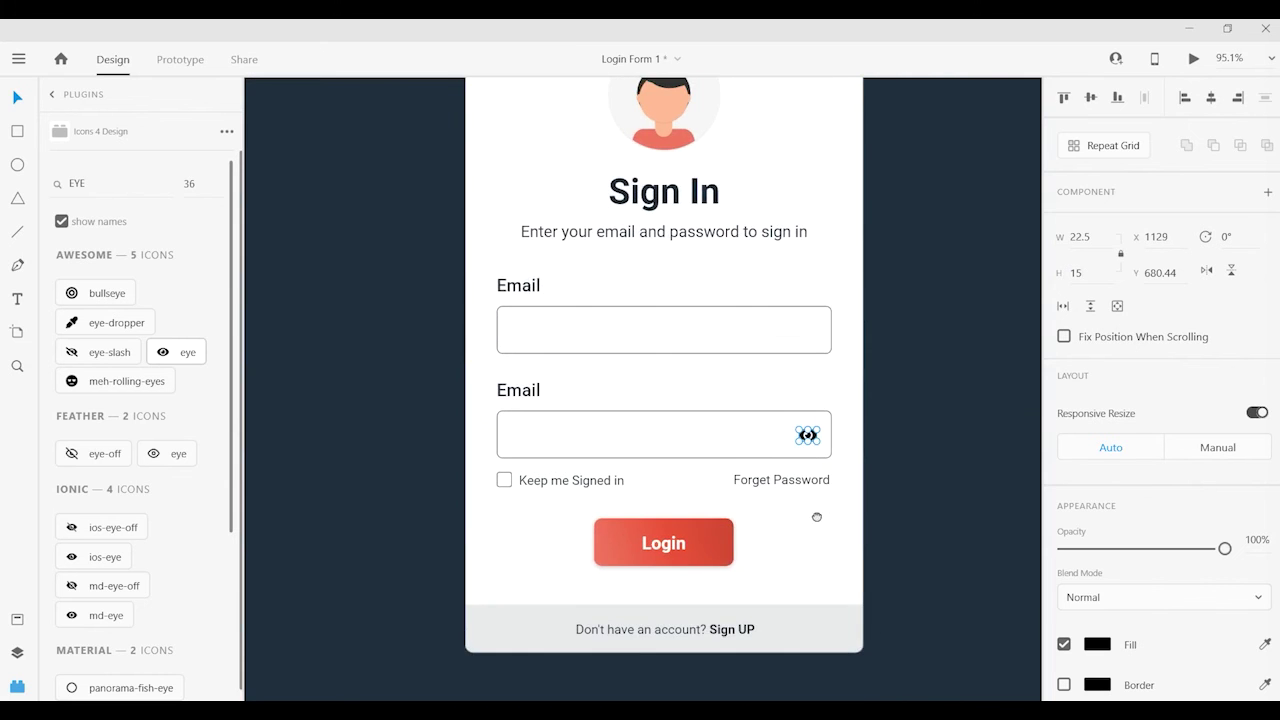
{"action": "scroll", "coordinate": [714, 514], "scroll_direction": "down", "scroll_amount": 2}
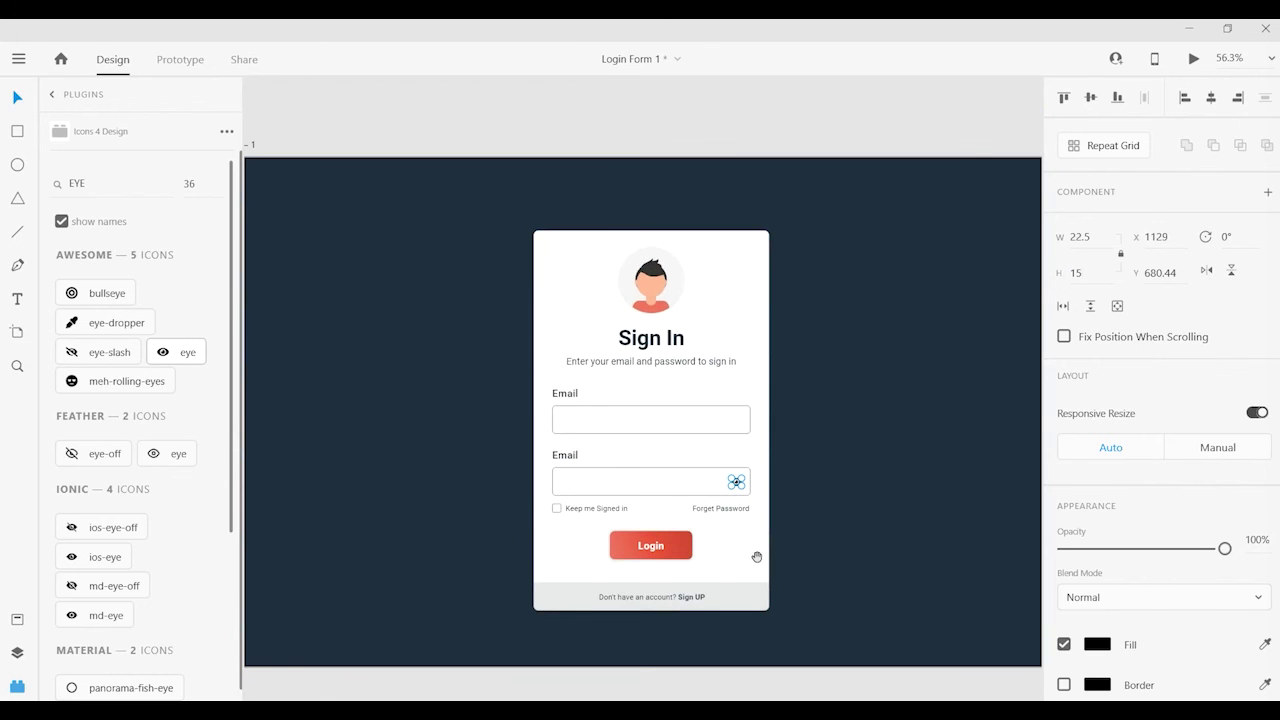
{"action": "left_click", "coordinate": [817, 530]}
{"action": "scroll", "coordinate": [643, 443], "scroll_direction": "up", "scroll_amount": 2}
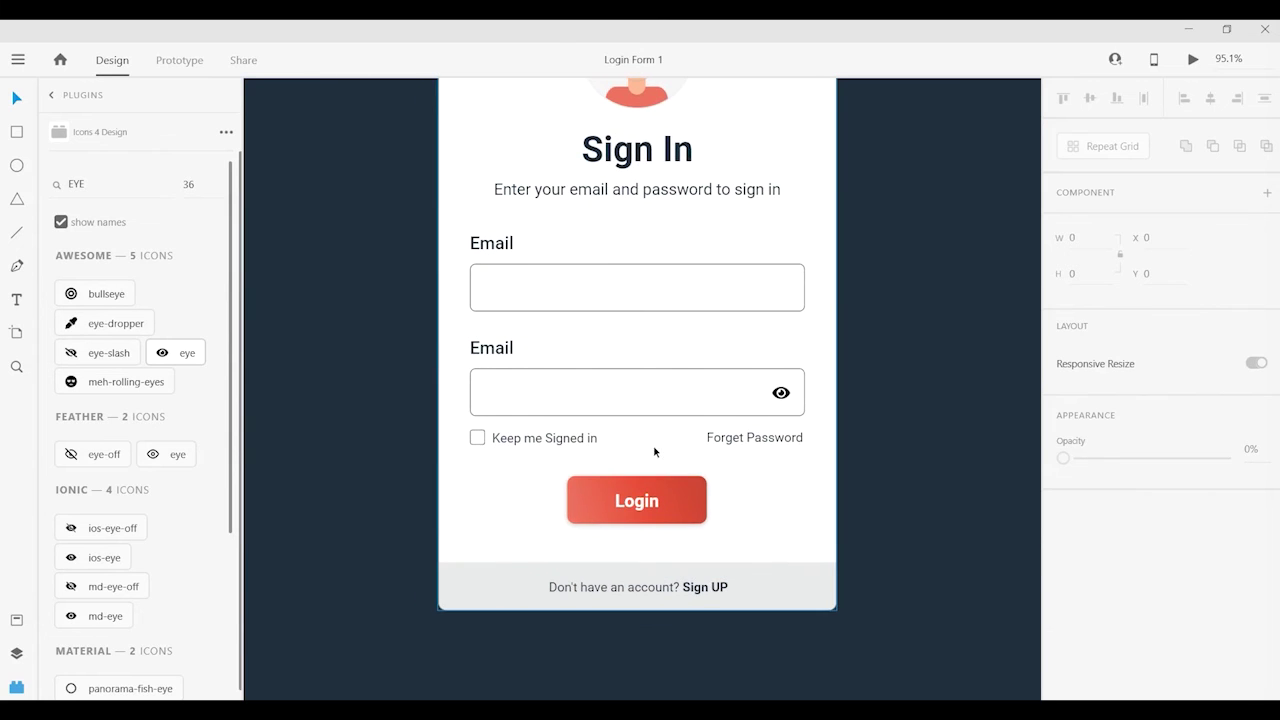
Change the second field's label text from 'Email' to 'Password'
{"action": "left_click", "coordinate": [492, 349]}
{"action": "double_click", "coordinate": [492, 349]}
{"action": "double_click", "coordinate": [492, 350]}
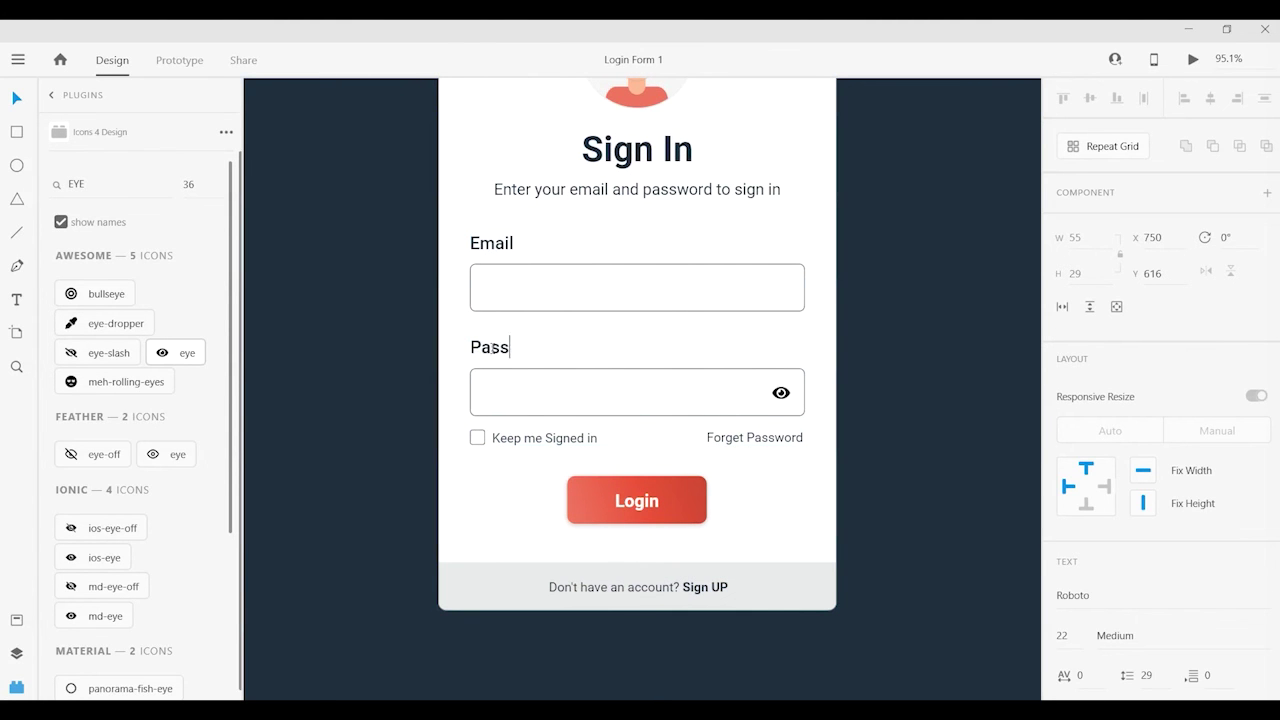
{"action": "key", "text": "Escape"}
{"action": "left_click", "coordinate": [876, 491]}
{"action": "scroll", "coordinate": [678, 550], "scroll_direction": "down", "scroll_amount": 2}
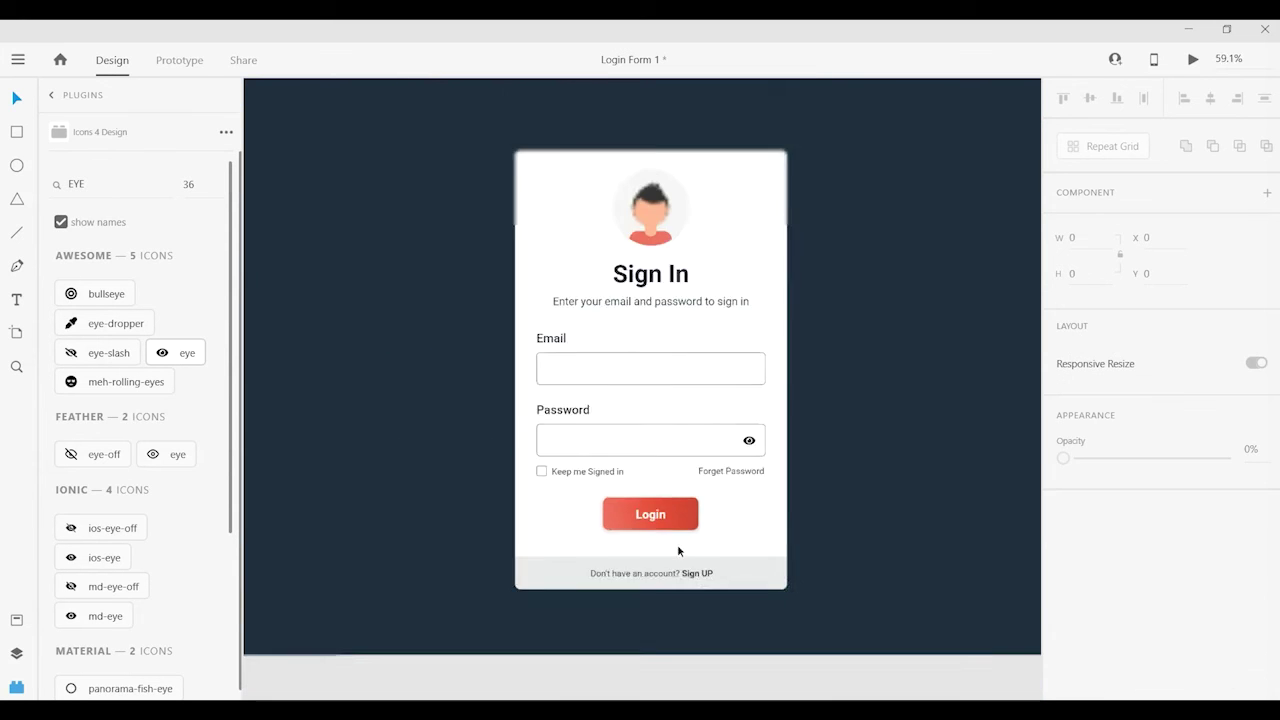
{"action": "scroll", "coordinate": [678, 550], "scroll_direction": "down", "scroll_amount": 1}
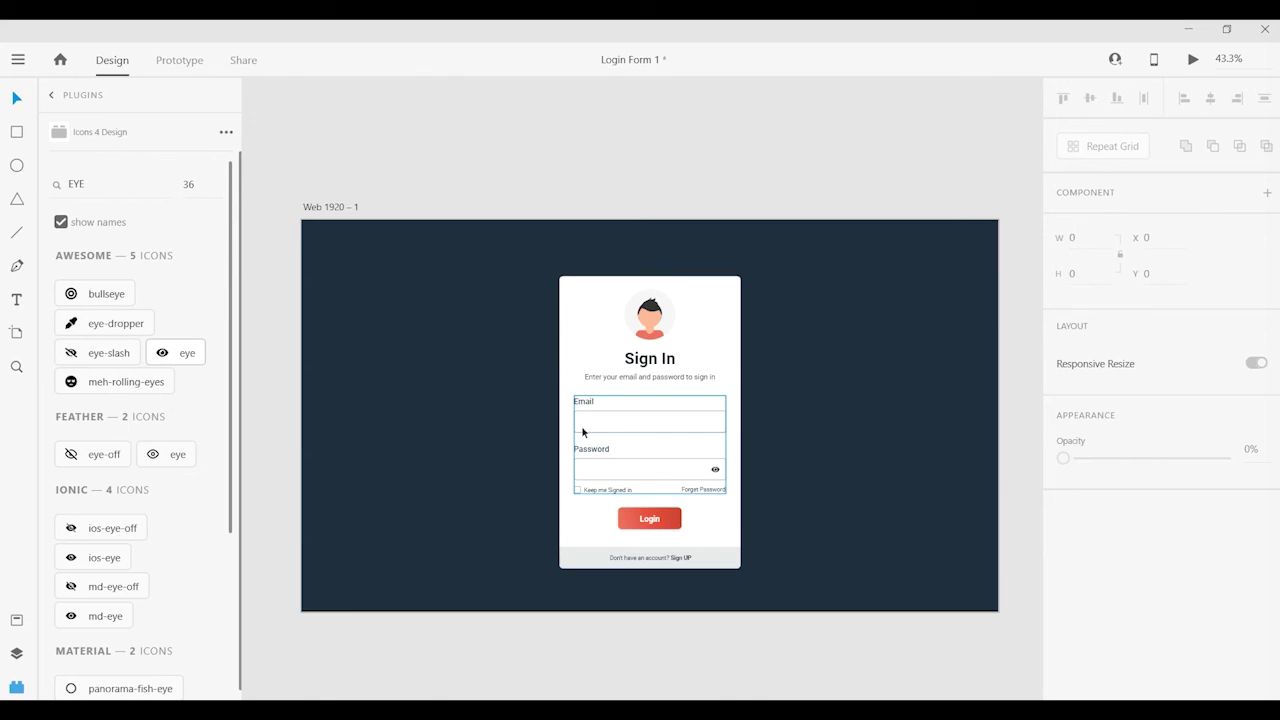
{"action": "left_click_drag", "start_coordinate": [857, 343], "coordinate": [856, 344]}
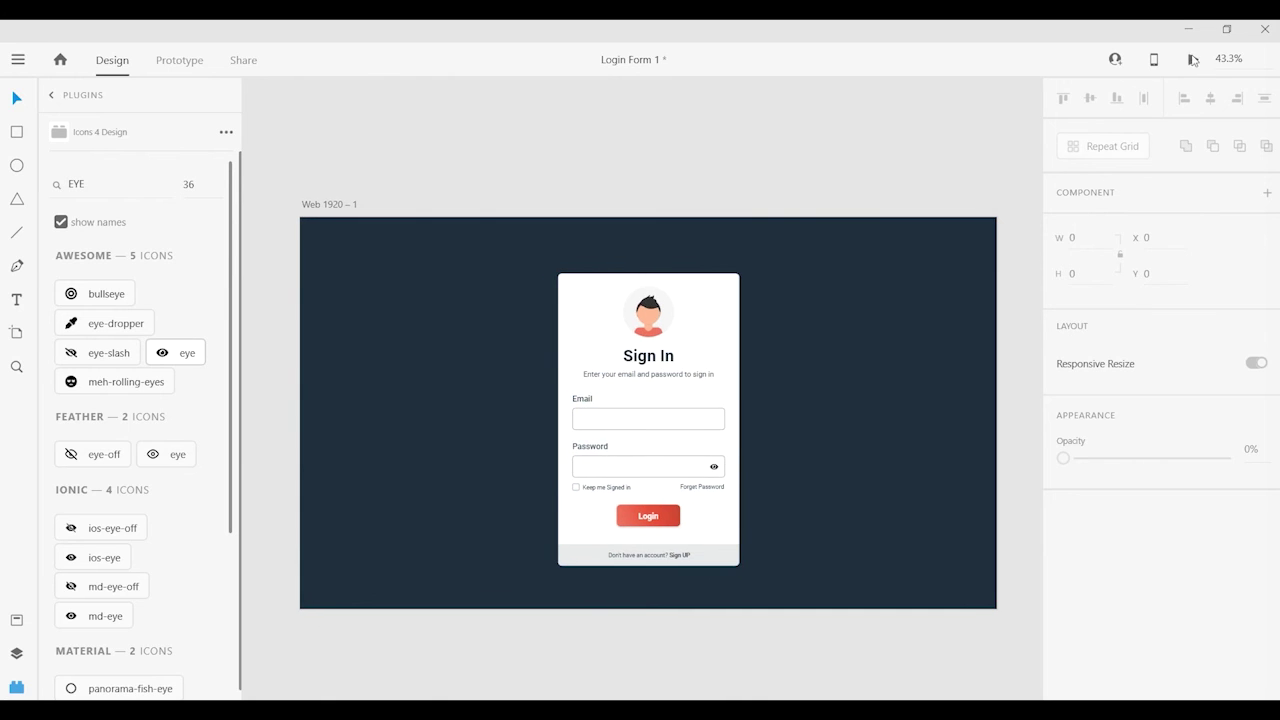
Launch the full-screen Desktop Preview of the Sign In card
{"action": "left_click", "coordinate": [1192, 60]}
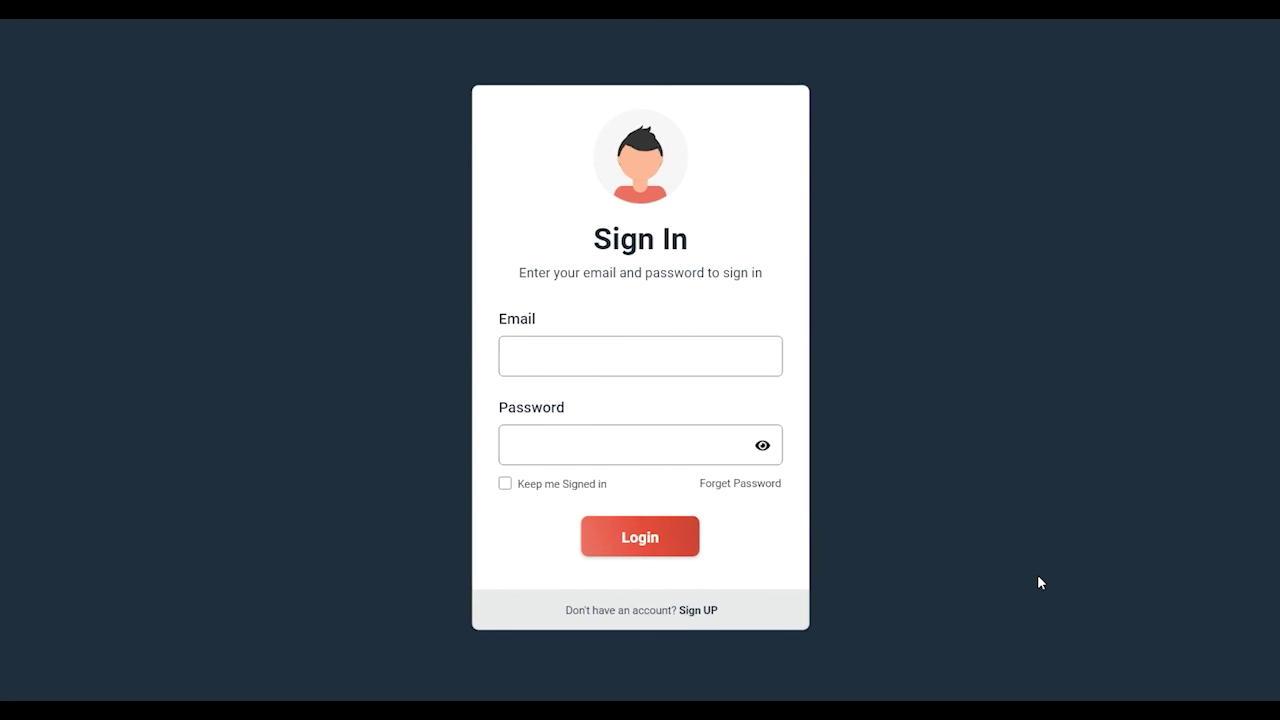